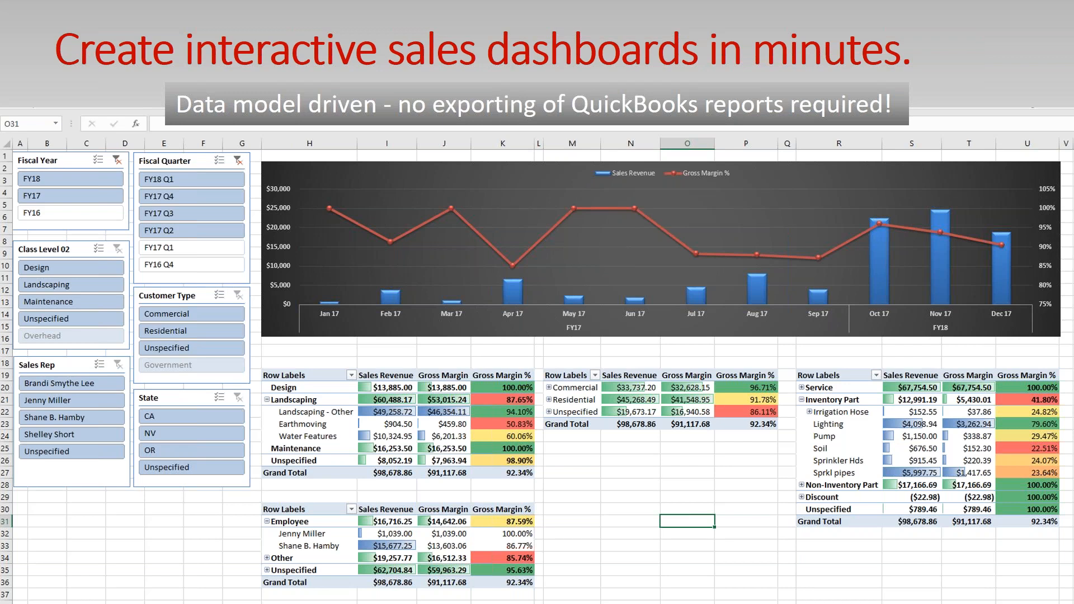
{"action": "key", "text": "Right"}
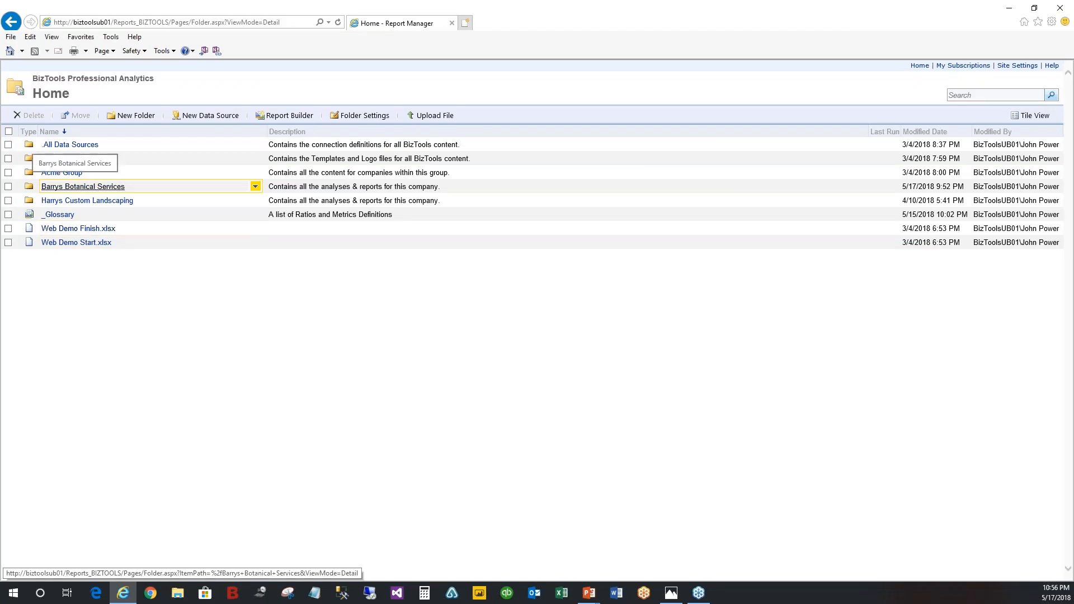
Open DBD001-Dashboard Template.xlsx from the Barrys Botanical Services folder in Excel and maximize the workbook window
{"action": "left_click", "coordinate": [83, 186]}
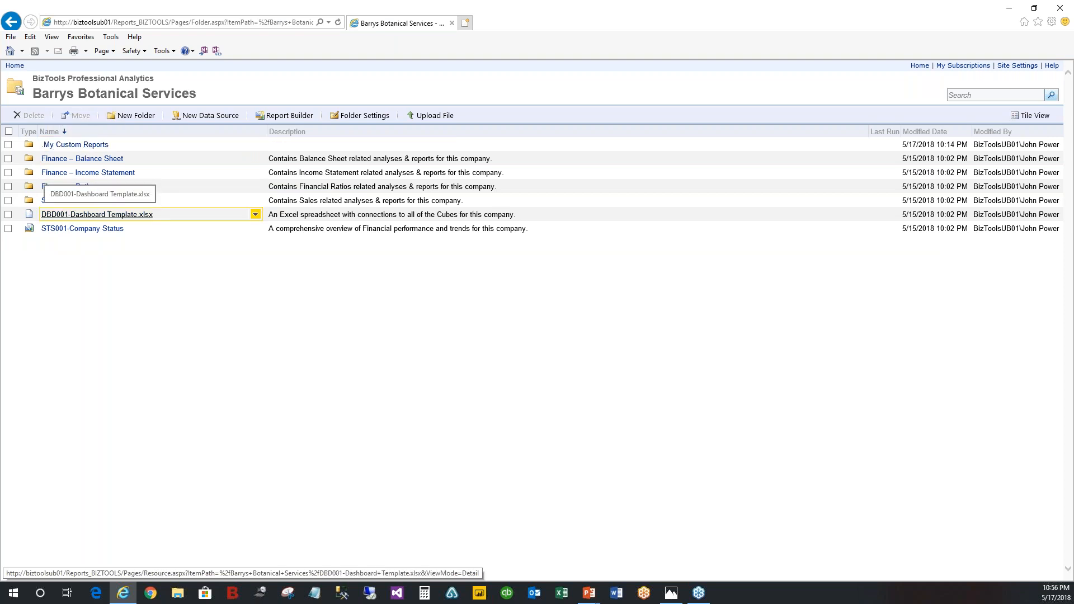
{"action": "left_click", "coordinate": [90, 214]}
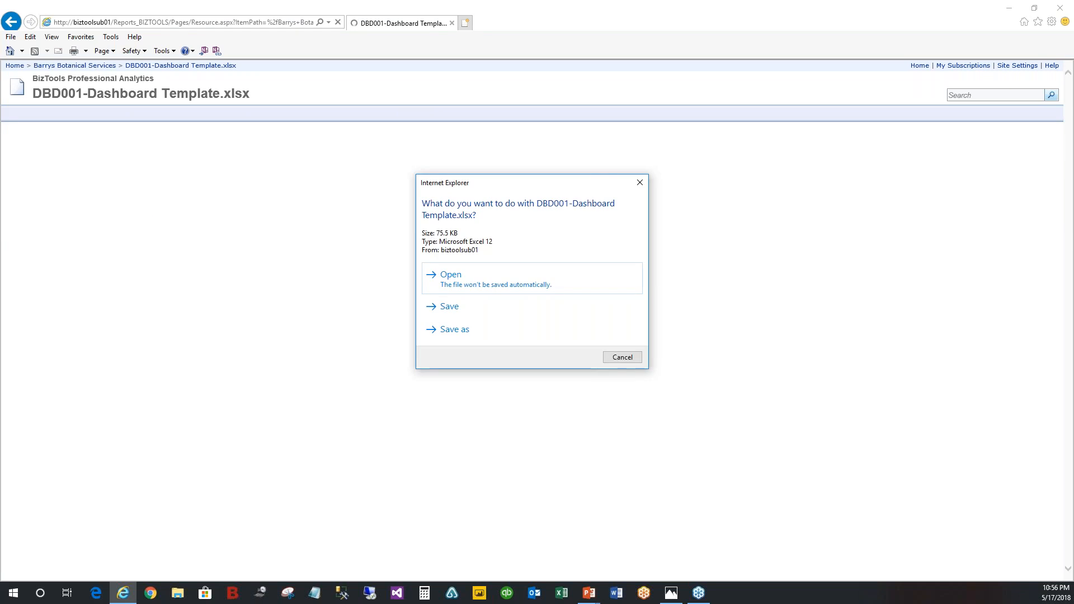
{"action": "left_click", "coordinate": [461, 274]}
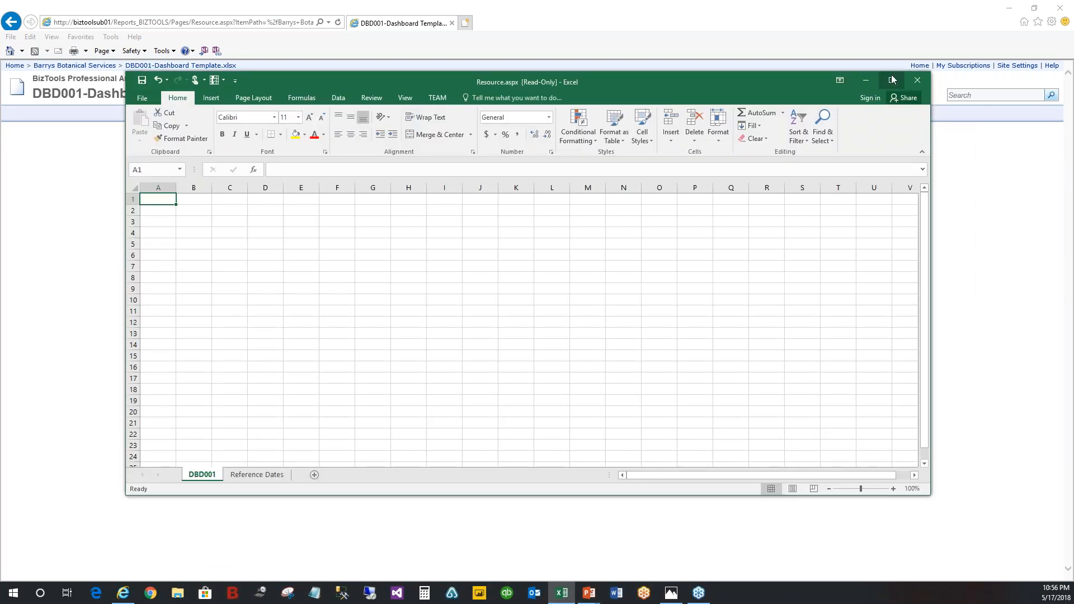
{"action": "left_click", "coordinate": [892, 80]}
{"action": "key", "text": "alt+Tab"}
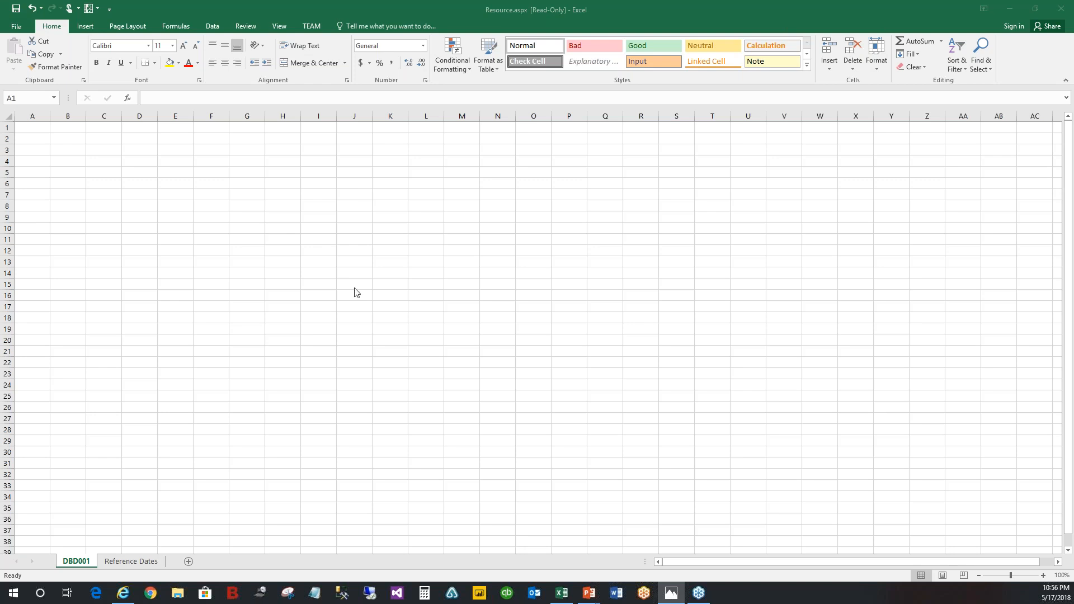
Insert a PivotTable at cell K11 using the external connection BizTools Sales for Company Barrys Botanical Services
{"action": "left_click", "coordinate": [394, 240]}
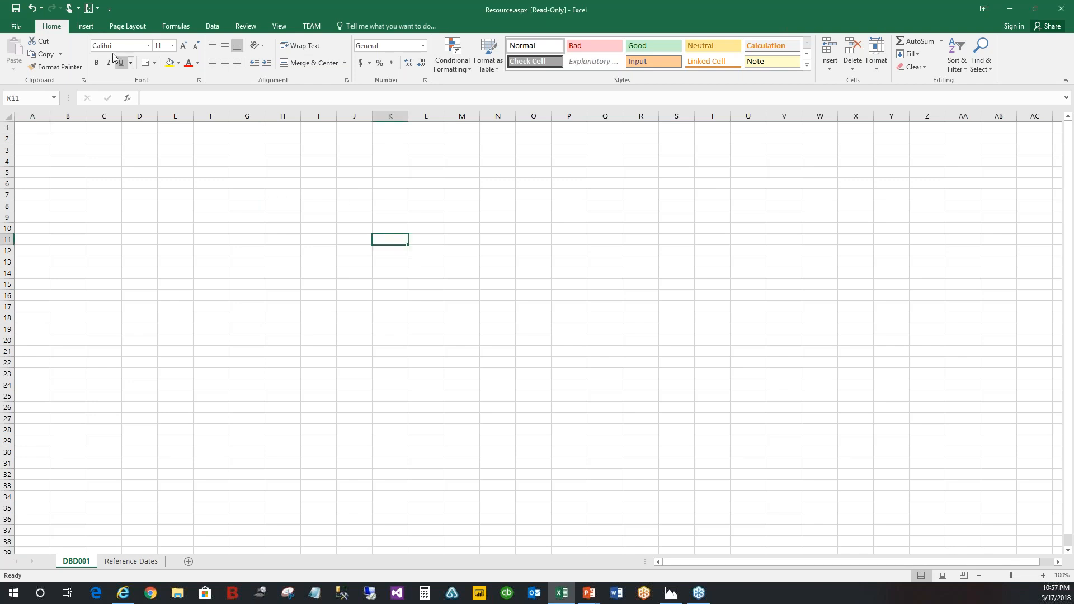
{"action": "left_click", "coordinate": [87, 26]}
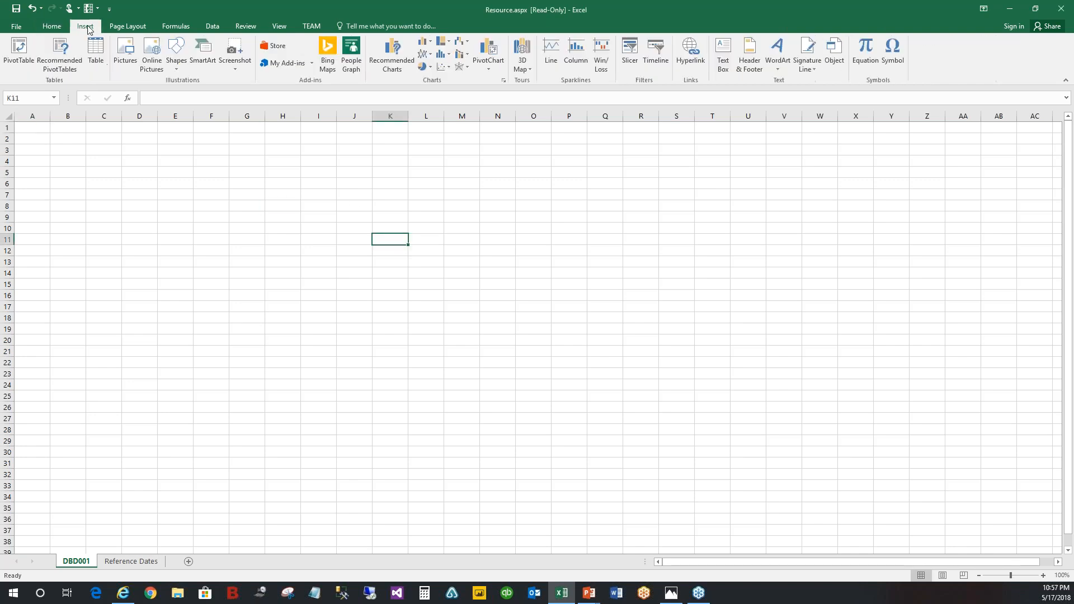
{"action": "left_click", "coordinate": [25, 54]}
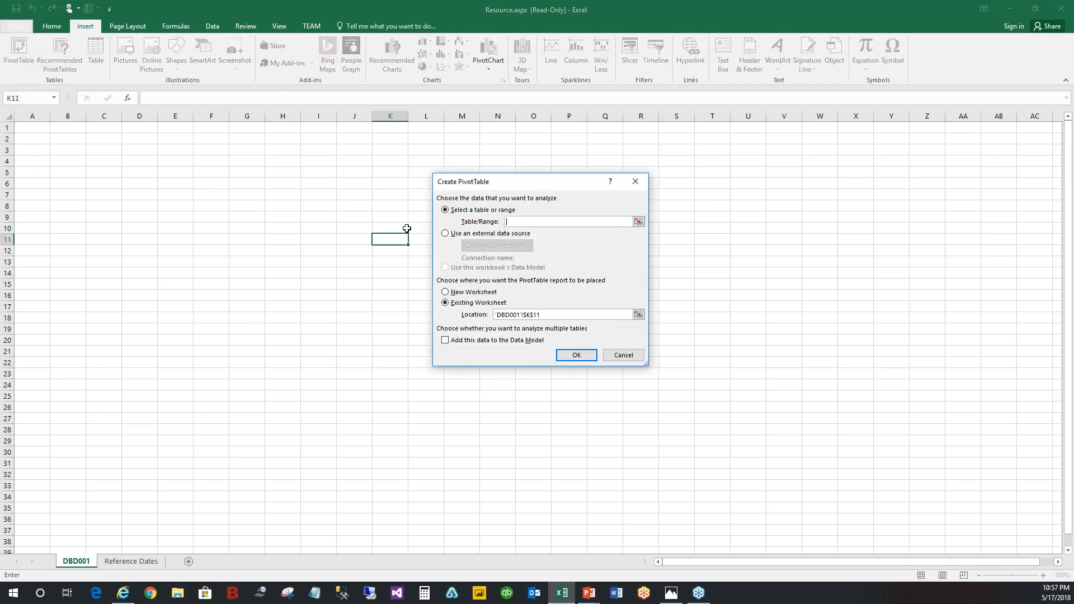
{"action": "left_click", "coordinate": [445, 234]}
{"action": "left_click", "coordinate": [497, 248]}
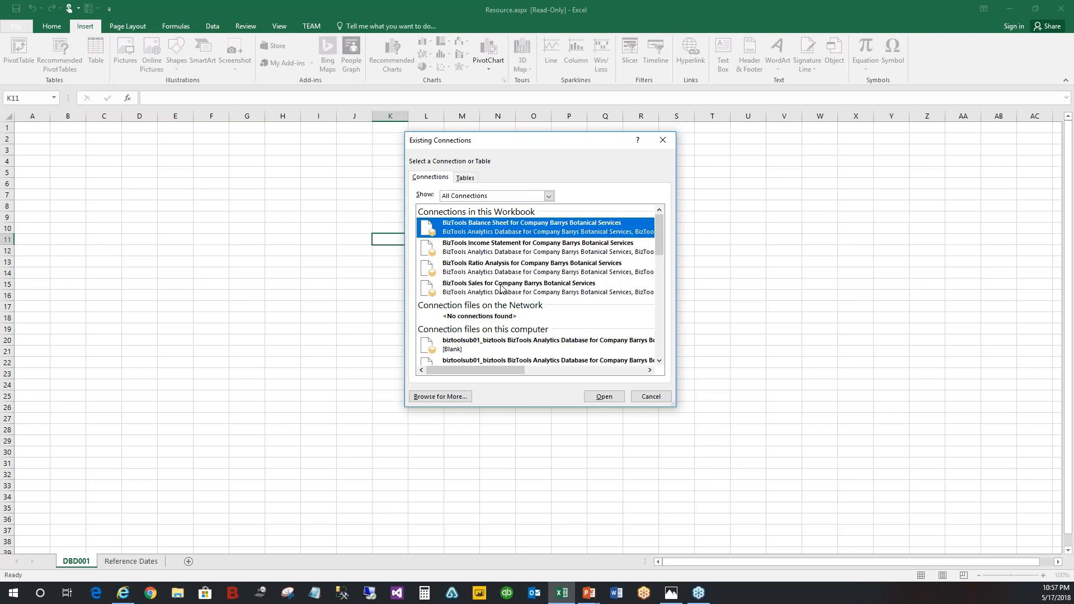
{"action": "left_click", "coordinate": [501, 289]}
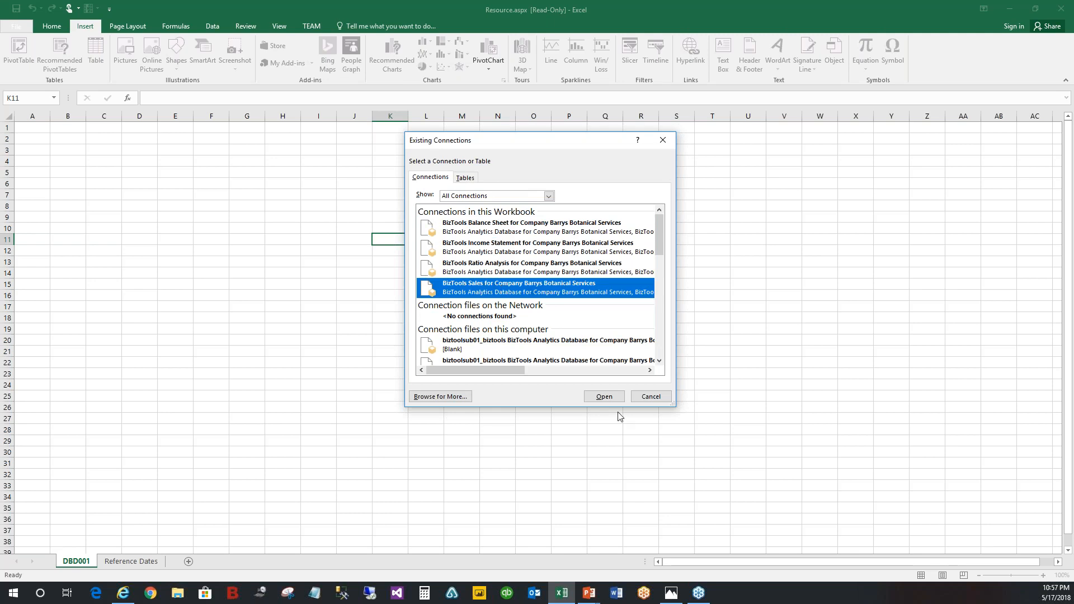
{"action": "left_click", "coordinate": [606, 397]}
{"action": "left_click", "coordinate": [582, 361]}
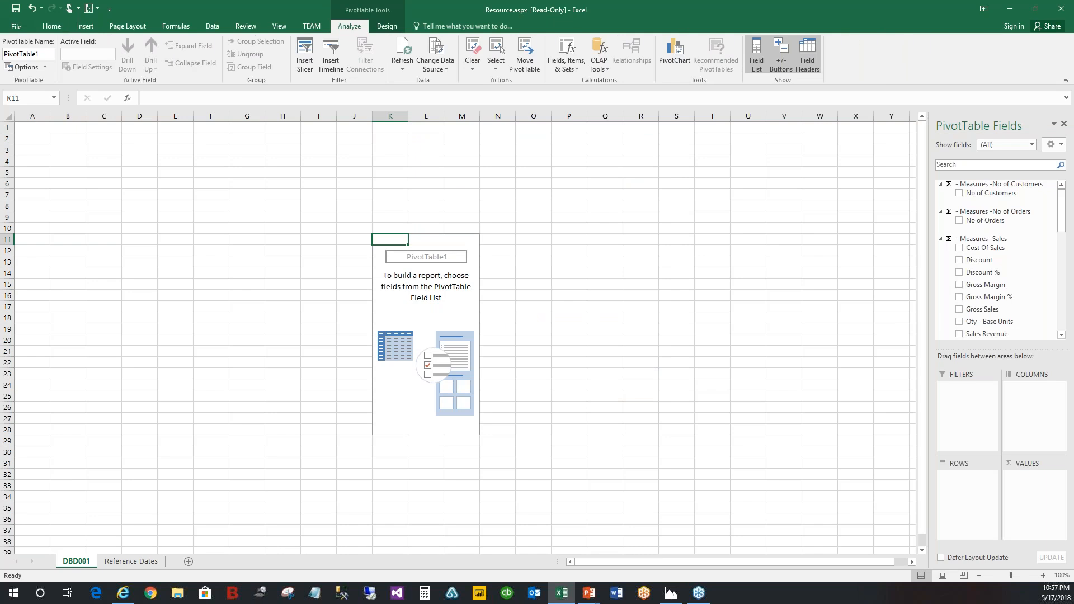
Add Sales Revenue, Gross Margin and Gross Margin % as PivotTable values, with Classes as the rows
{"action": "left_click_drag", "start_coordinate": [1062, 212], "coordinate": [1065, 233]}
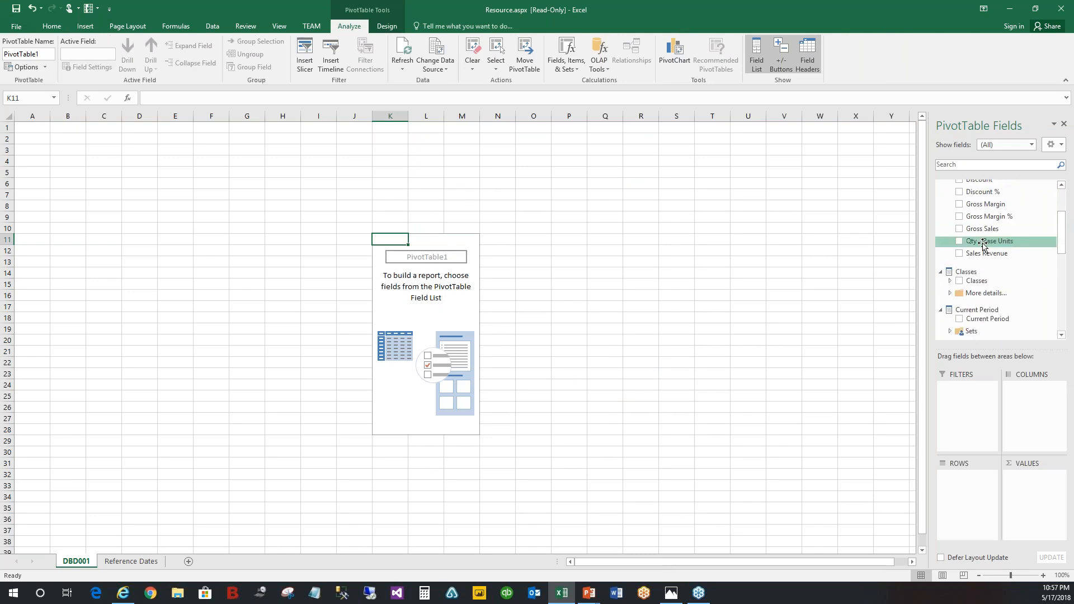
{"action": "left_click", "coordinate": [961, 254]}
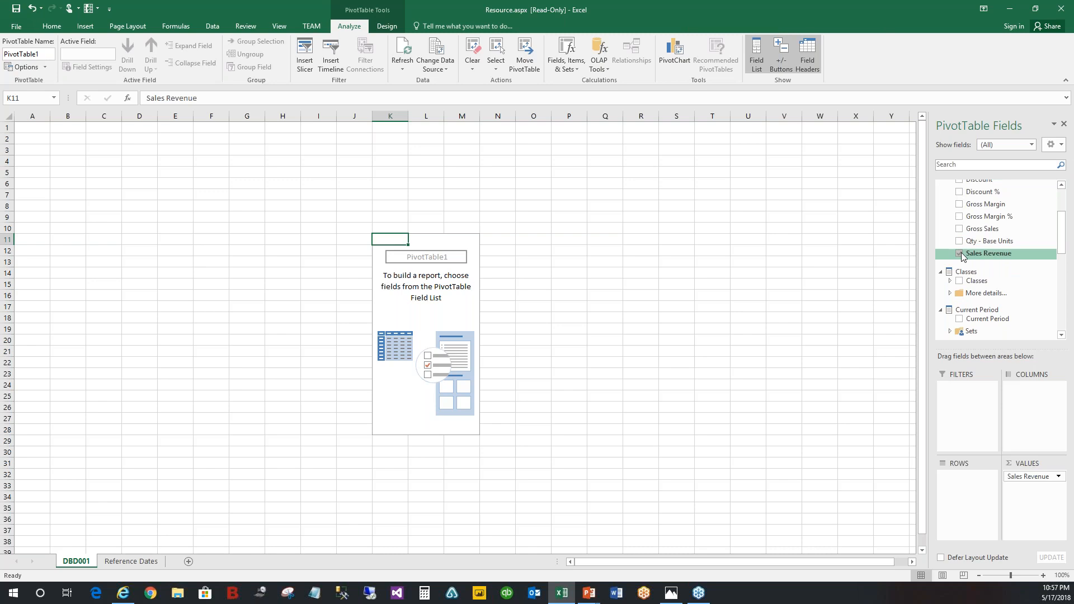
{"action": "left_click", "coordinate": [960, 205]}
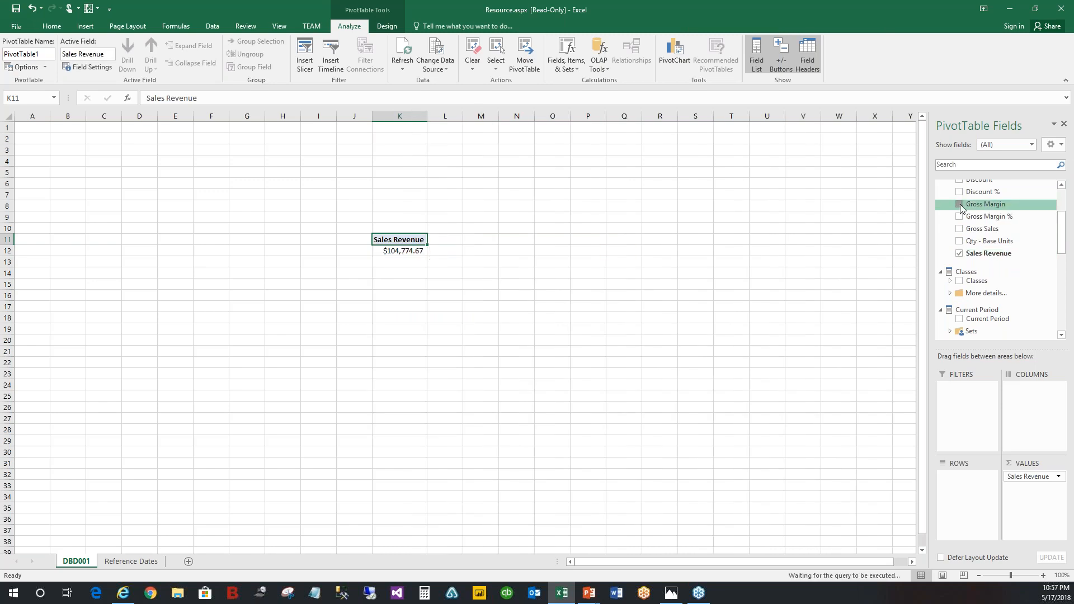
{"action": "left_click", "coordinate": [961, 218]}
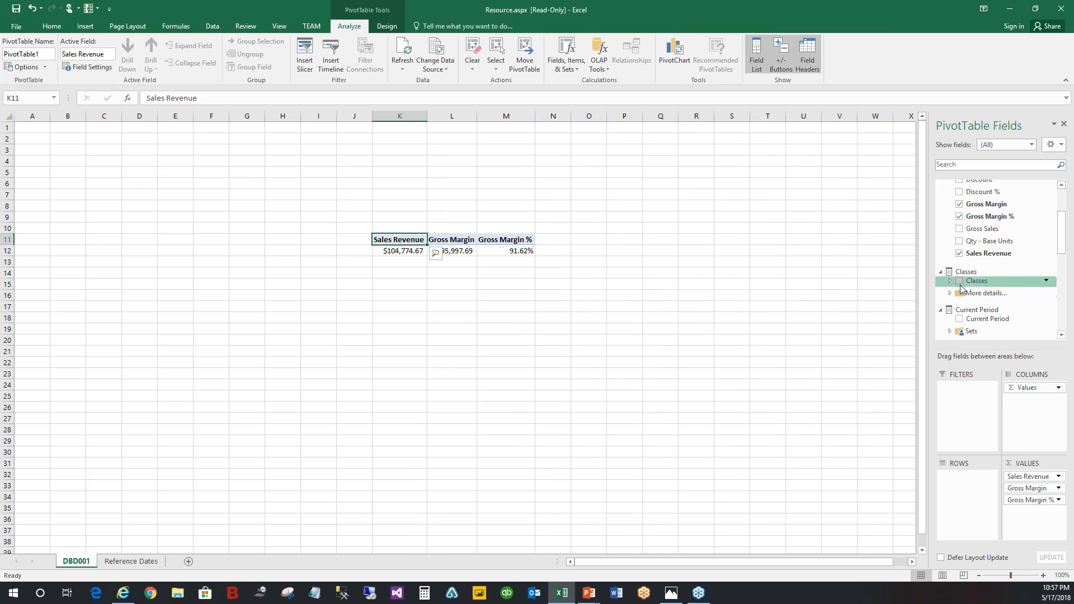
{"action": "left_click_drag", "start_coordinate": [963, 282], "coordinate": [965, 503]}
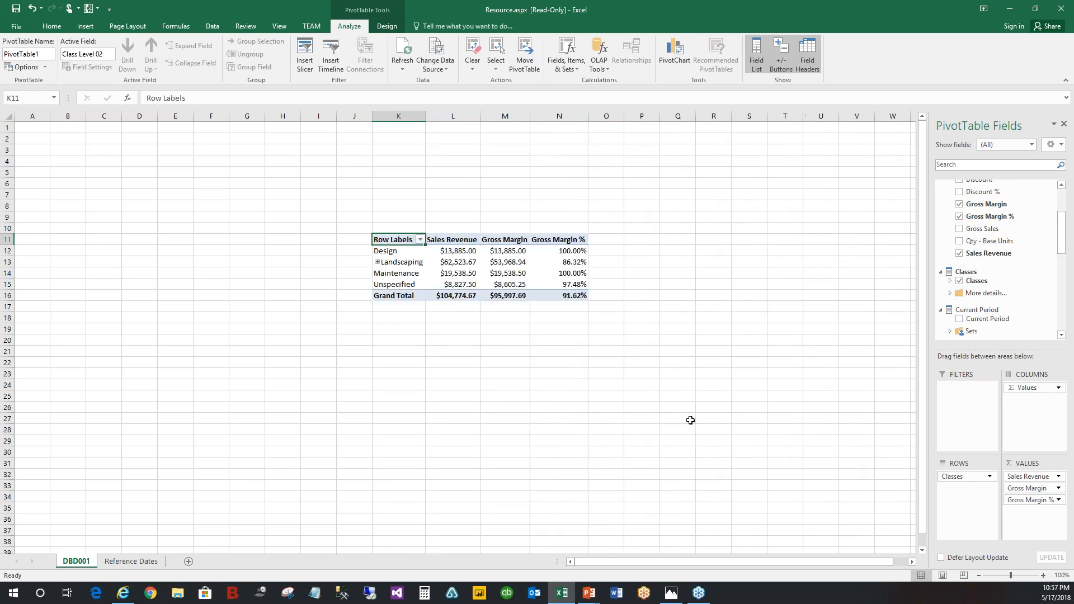
Examine the class rows, expanding Landscaping to view its subclasses and collapsing it again
{"action": "left_click", "coordinate": [394, 252]}
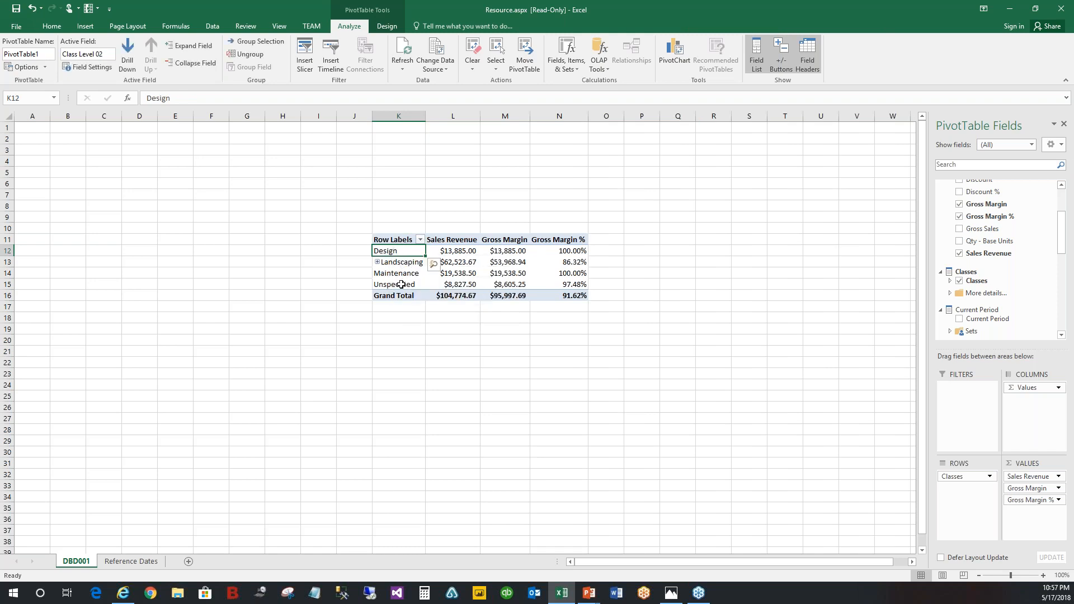
{"action": "mouse_move", "coordinate": [401, 285]}
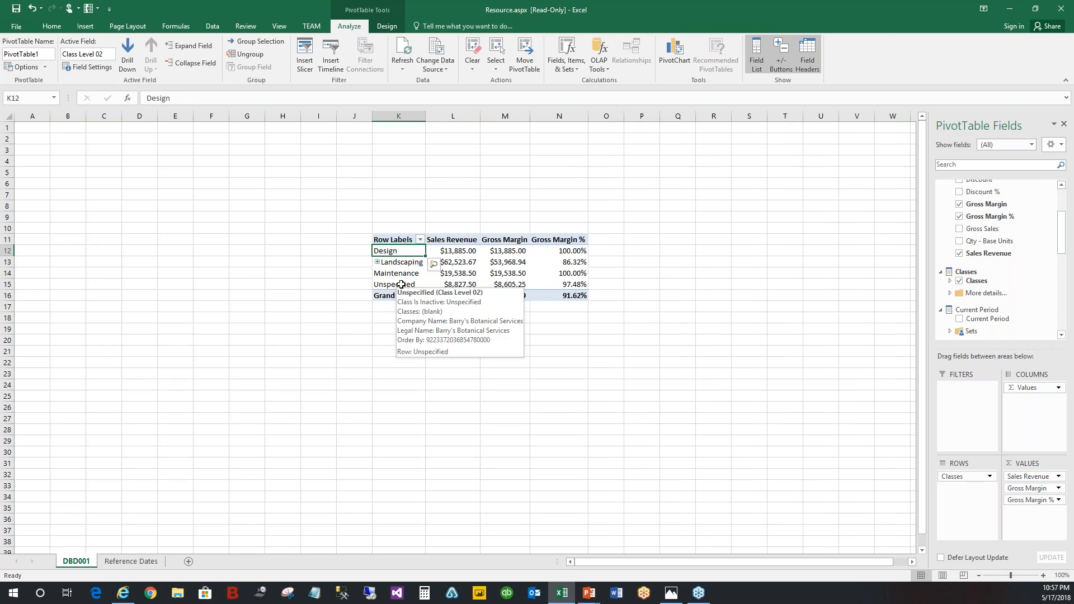
{"action": "left_click", "coordinate": [377, 262]}
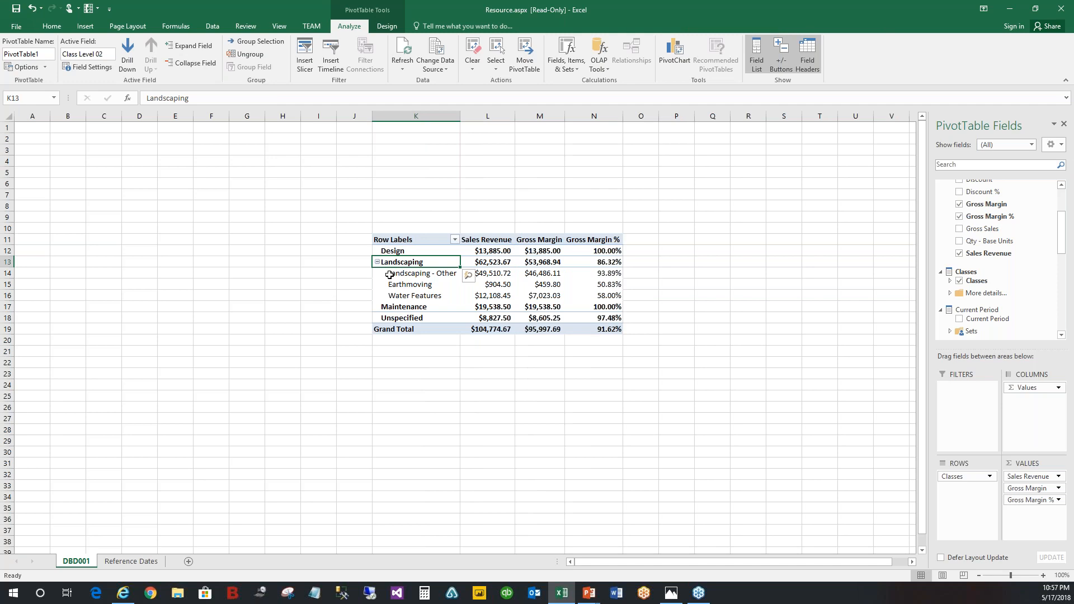
{"action": "left_click", "coordinate": [378, 262]}
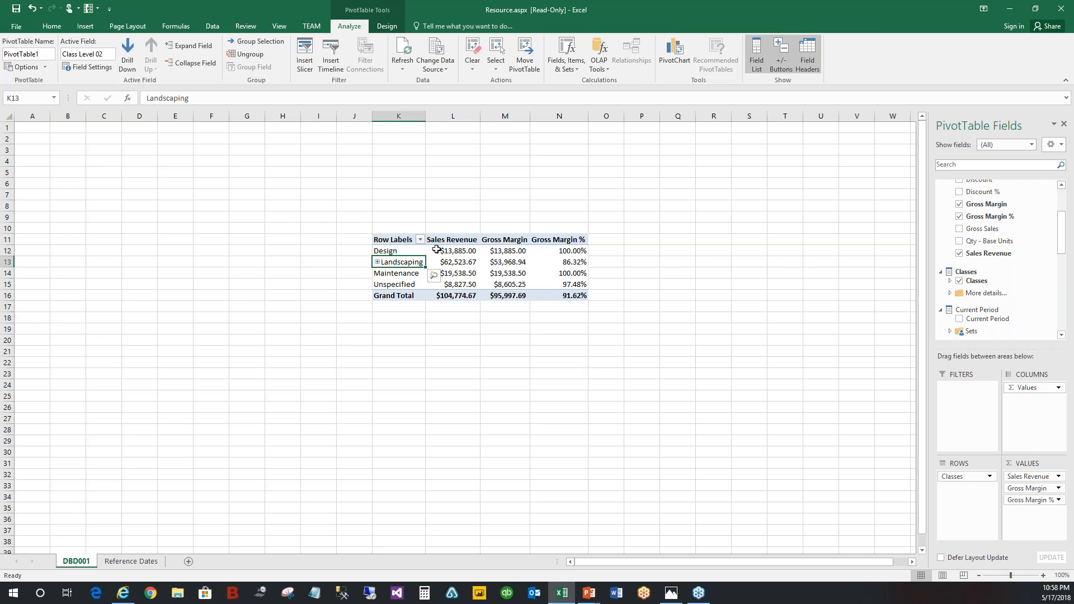
Copy the entire Classes PivotTable and paste the duplicate below it at cell K19
{"action": "left_click", "coordinate": [399, 240]}
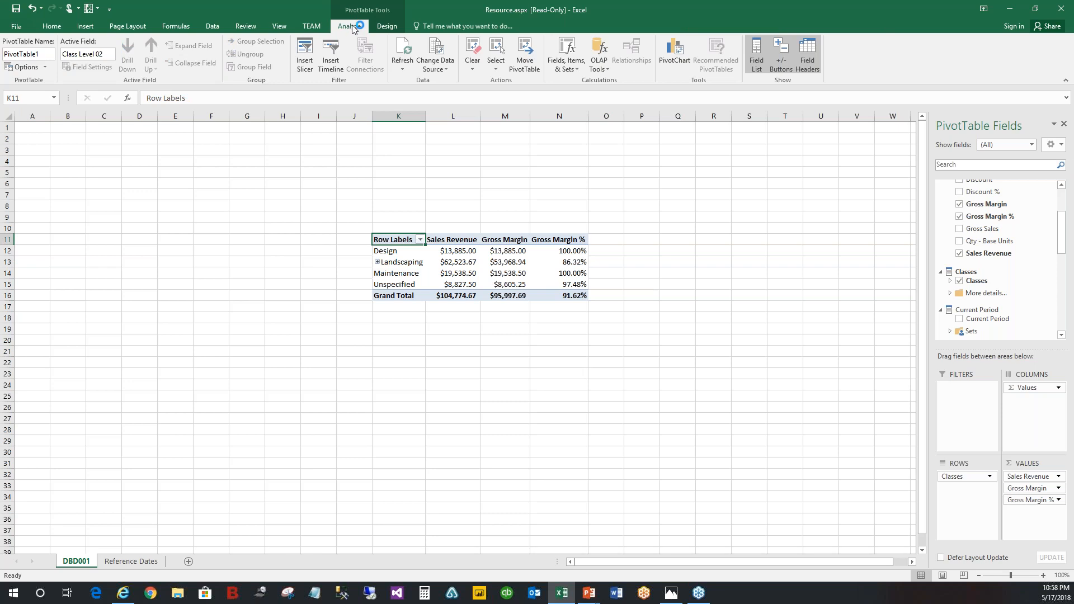
{"action": "left_click", "coordinate": [495, 70]}
{"action": "left_click", "coordinate": [506, 118]}
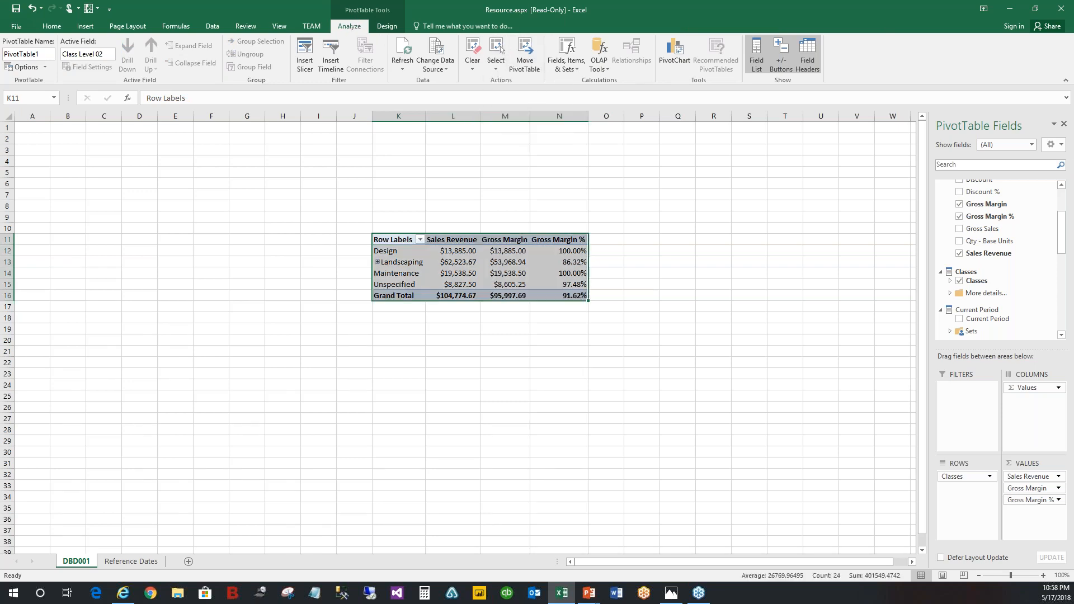
{"action": "key", "text": "ctrl+c"}
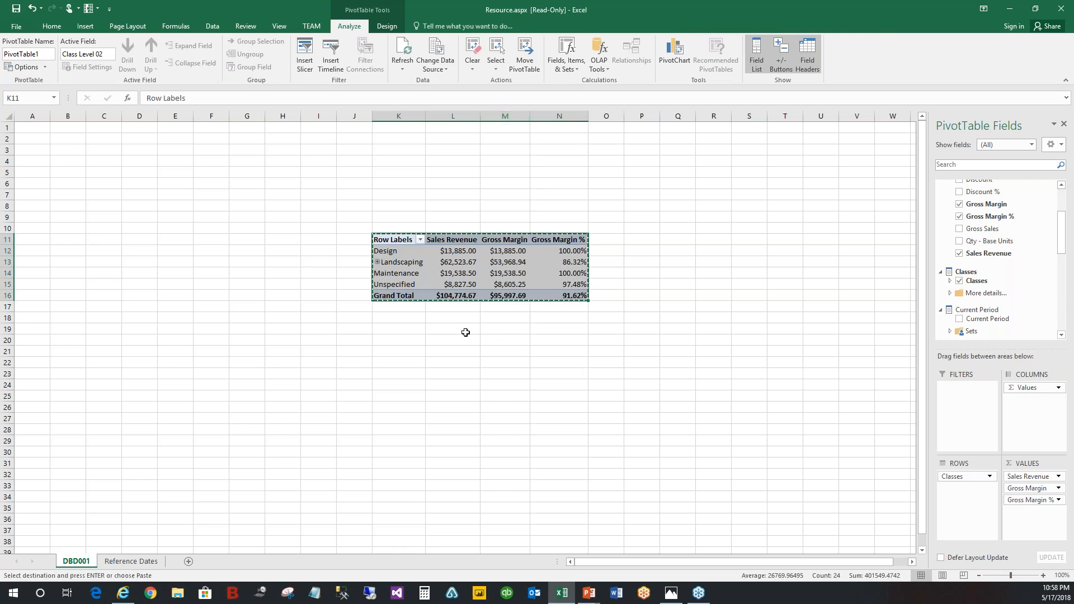
{"action": "left_click", "coordinate": [393, 328]}
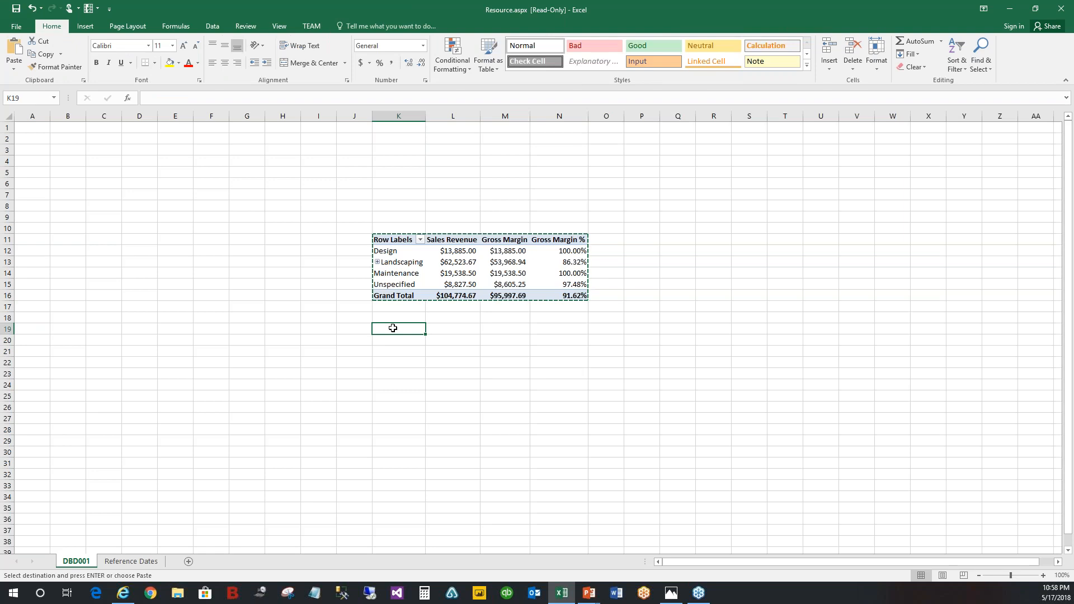
{"action": "key", "text": "ctrl+v"}
{"action": "left_click", "coordinate": [678, 330]}
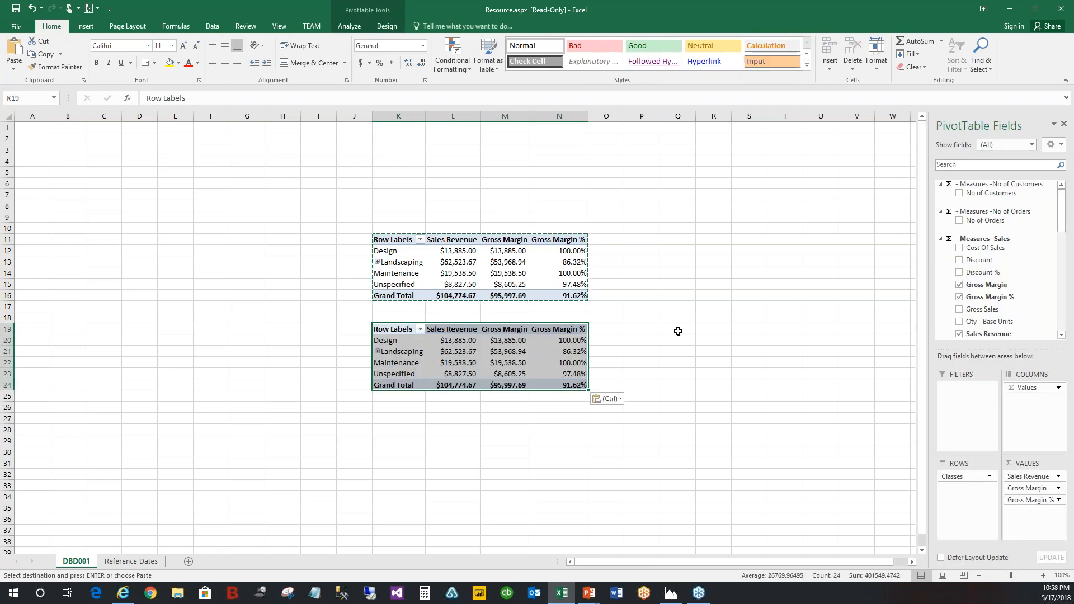
Replace Classes with Sales Reps in the lower PivotTable's rows, and briefly expand the Employee group to check its details
{"action": "left_click", "coordinate": [399, 341]}
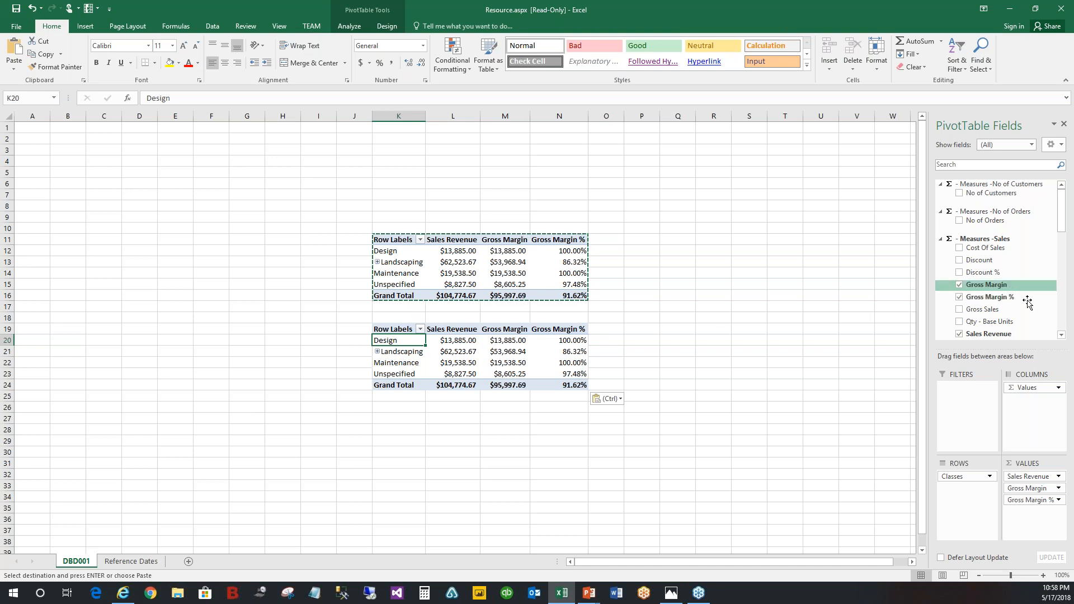
{"action": "left_click_drag", "start_coordinate": [969, 477], "coordinate": [851, 482]}
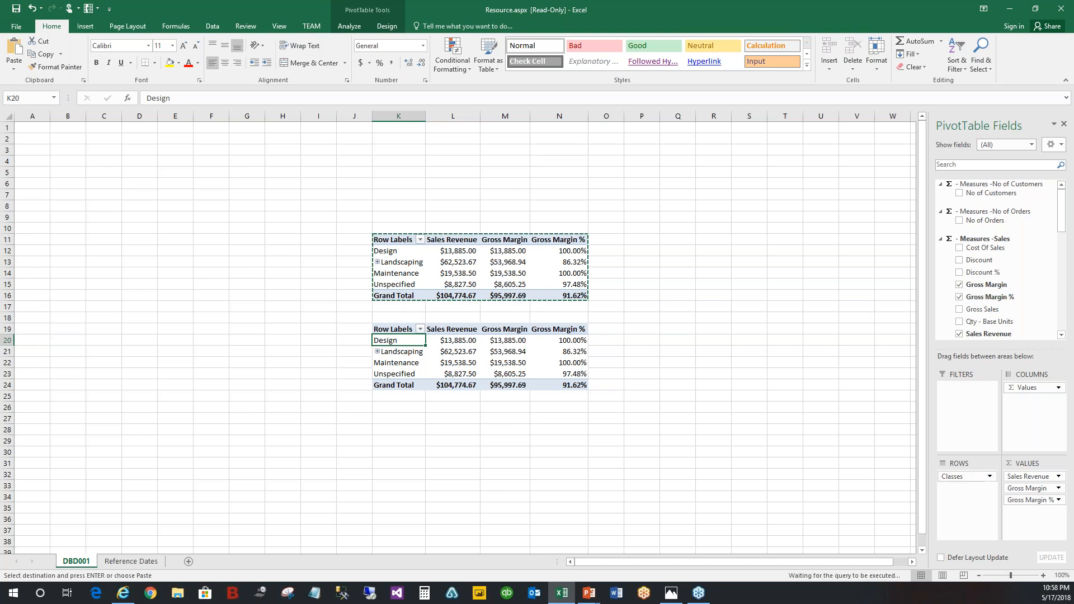
{"action": "left_click_drag", "start_coordinate": [1061, 219], "coordinate": [1058, 325]}
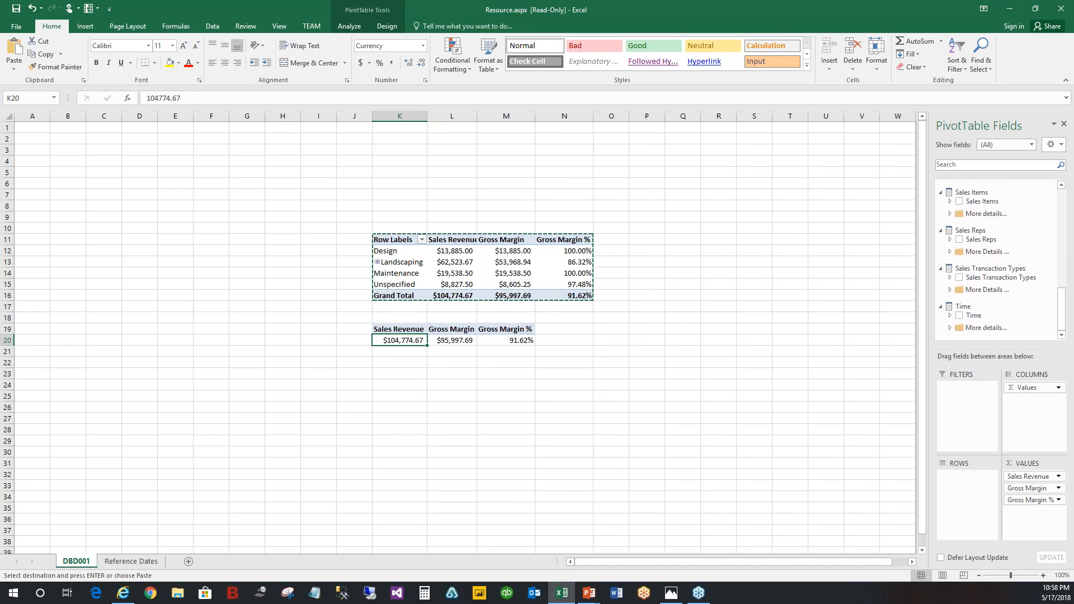
{"action": "left_click", "coordinate": [983, 241]}
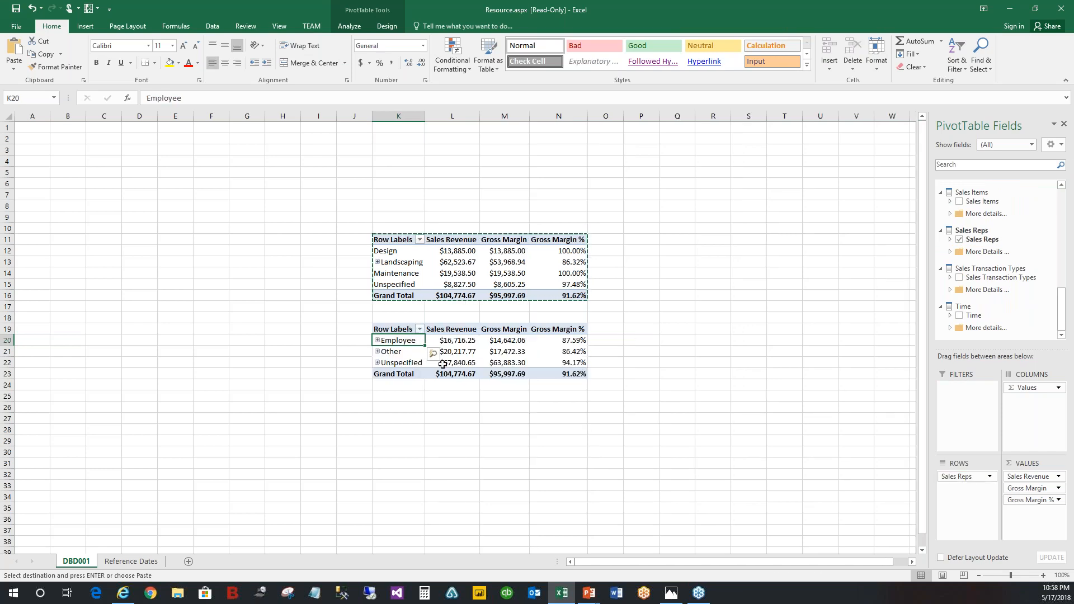
{"action": "left_click", "coordinate": [377, 341]}
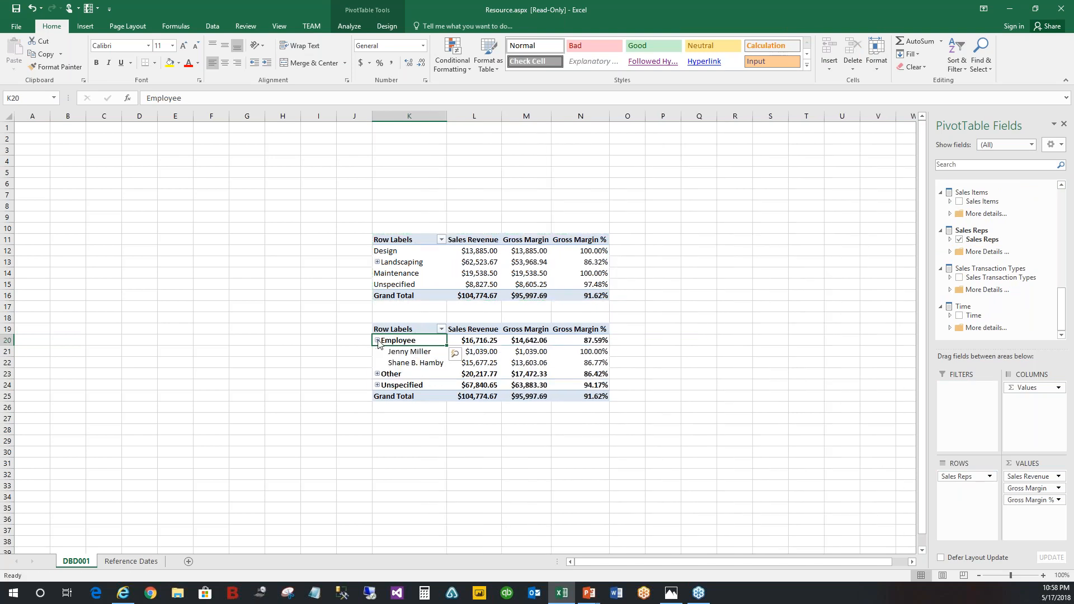
{"action": "left_click", "coordinate": [378, 341]}
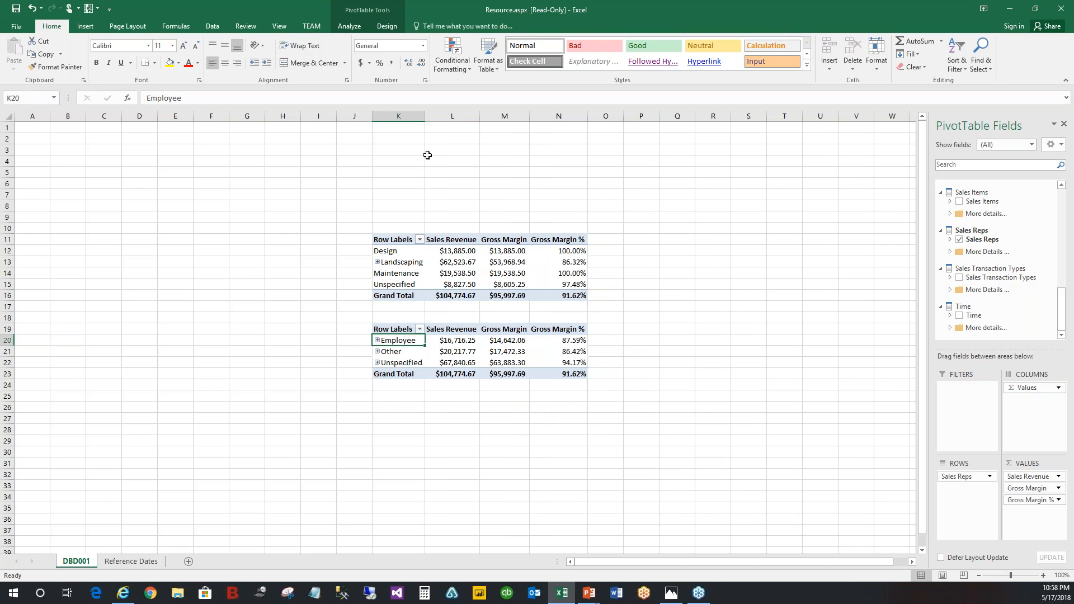
Copy the entire Sales Reps PivotTable and paste the duplicate at cell Q11
{"action": "left_click", "coordinate": [349, 25]}
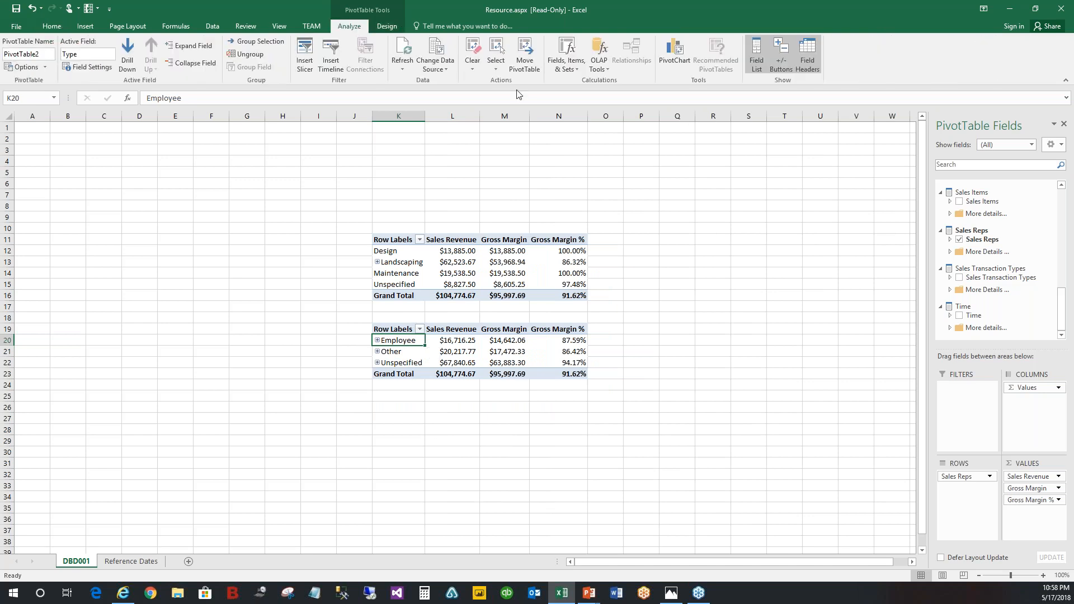
{"action": "left_click", "coordinate": [498, 66]}
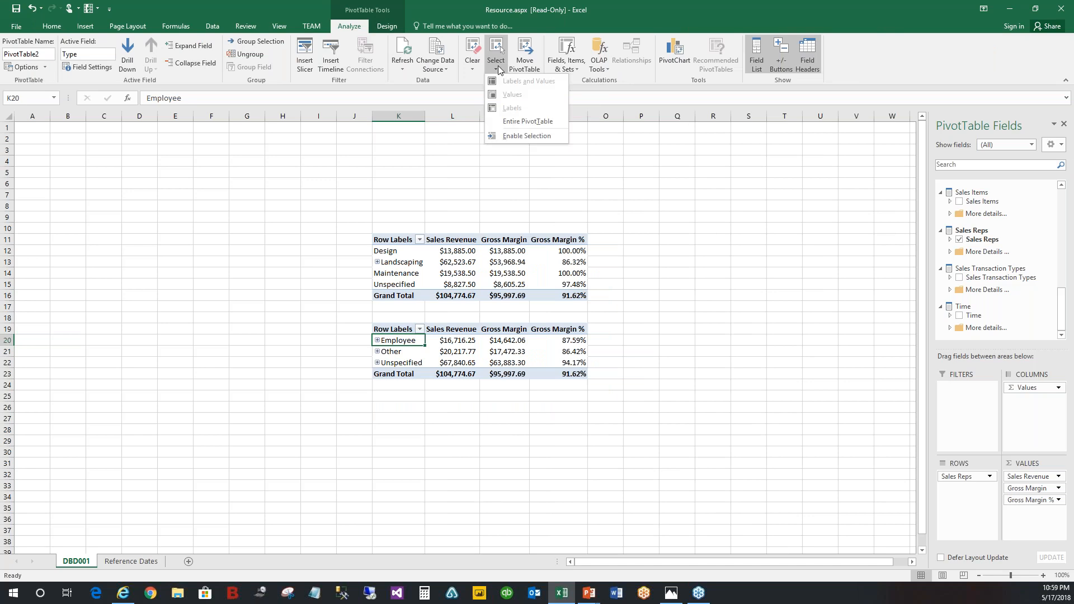
{"action": "left_click", "coordinate": [528, 121]}
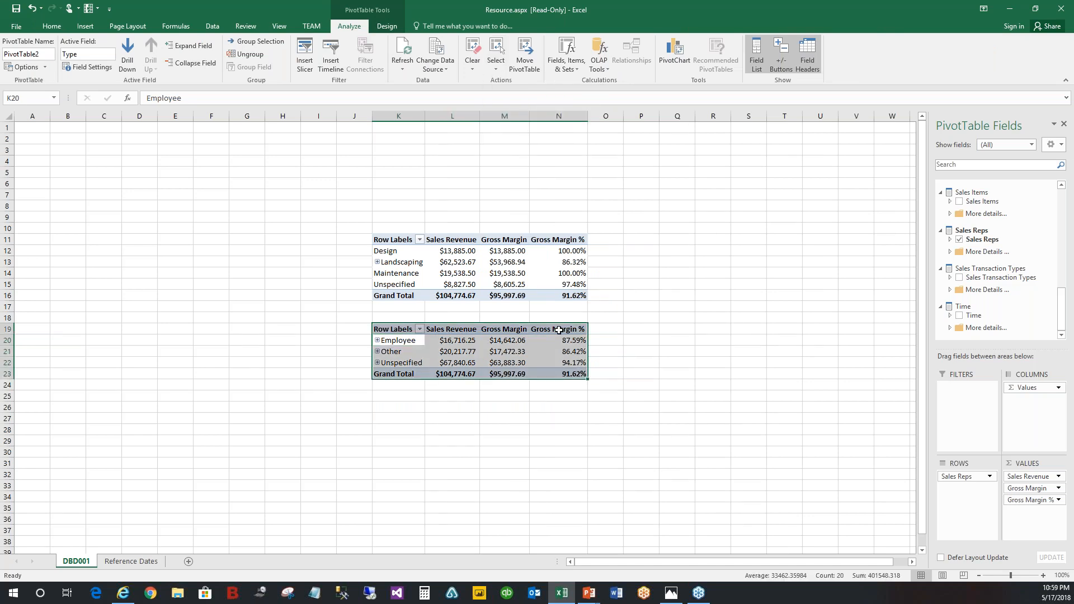
{"action": "key", "text": "ctrl+c"}
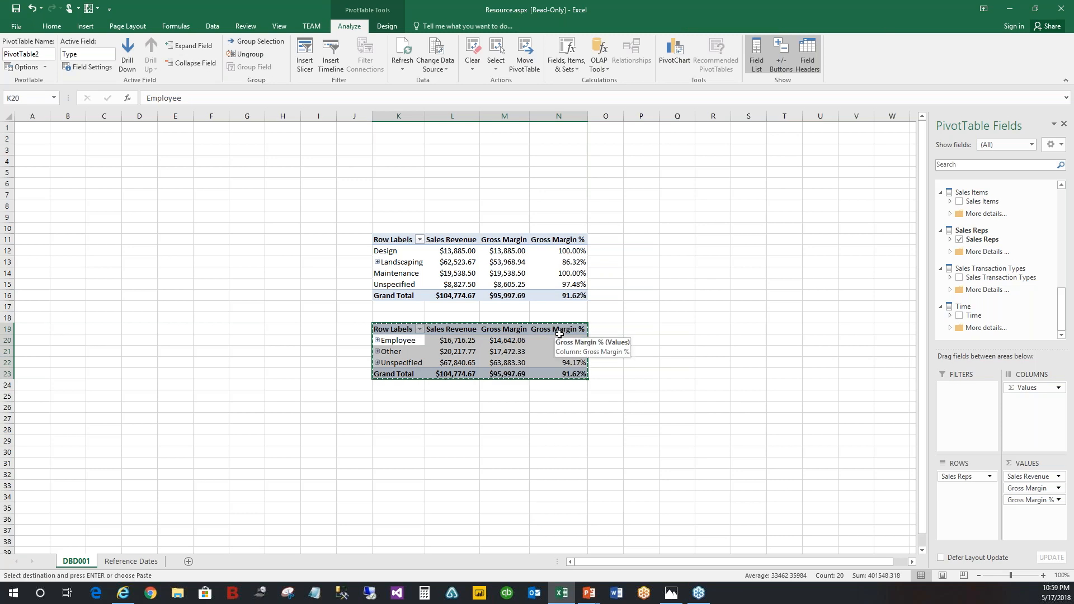
{"action": "left_click", "coordinate": [675, 240]}
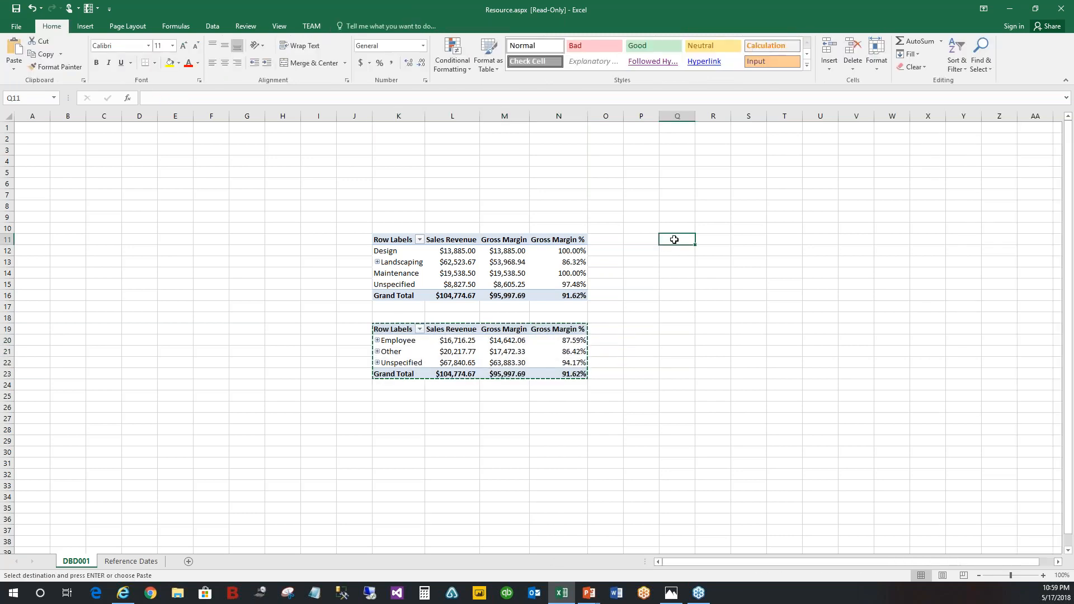
{"action": "key", "text": "ctrl+v"}
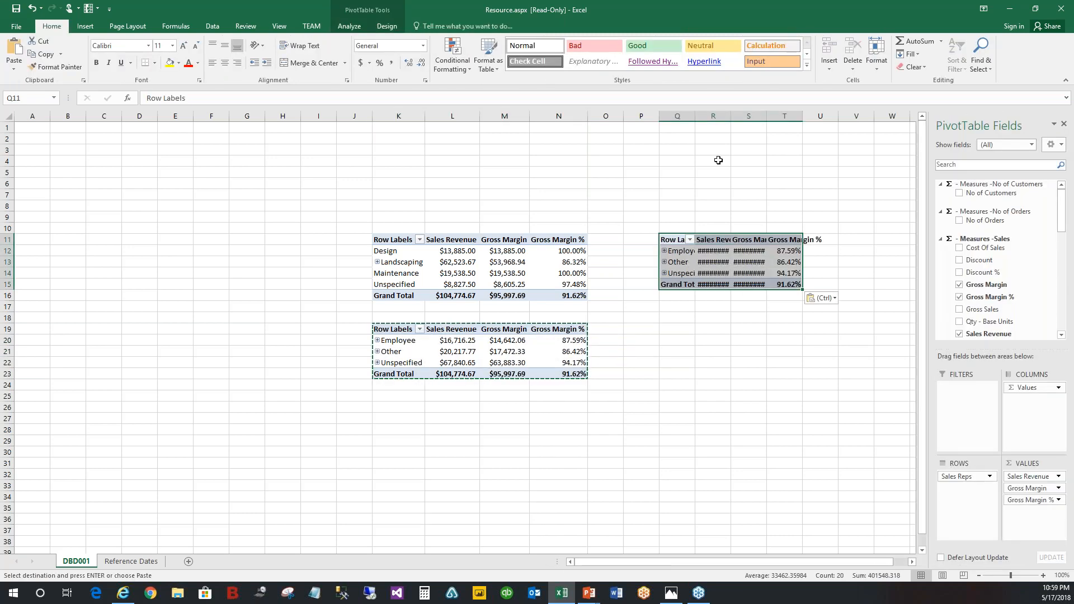
Autofit the widths of columns Q through T to the contents of the pasted PivotTable
{"action": "double_click", "coordinate": [695, 116]}
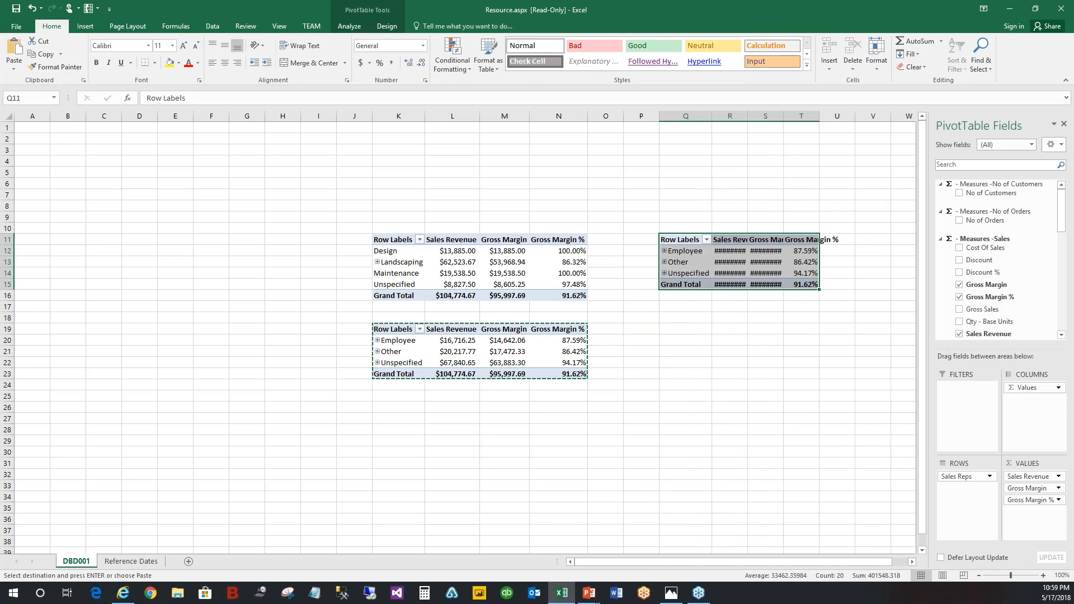
{"action": "double_click", "coordinate": [748, 116]}
{"action": "double_click", "coordinate": [802, 116]}
{"action": "double_click", "coordinate": [853, 115]}
Replace Sales Reps with Customer in the rows of the PivotTable at Q11
{"action": "left_click", "coordinate": [686, 263]}
{"action": "left_click_drag", "start_coordinate": [956, 476], "coordinate": [799, 484]}
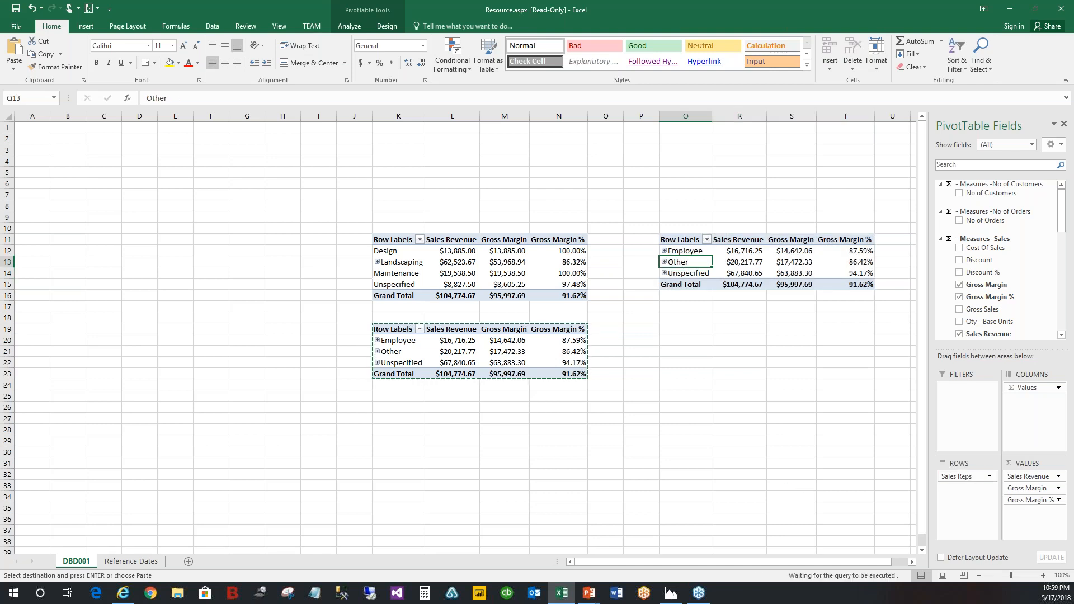
{"action": "left_click_drag", "start_coordinate": [1062, 208], "coordinate": [1064, 269]}
{"action": "left_click_drag", "start_coordinate": [981, 210], "coordinate": [965, 481]}
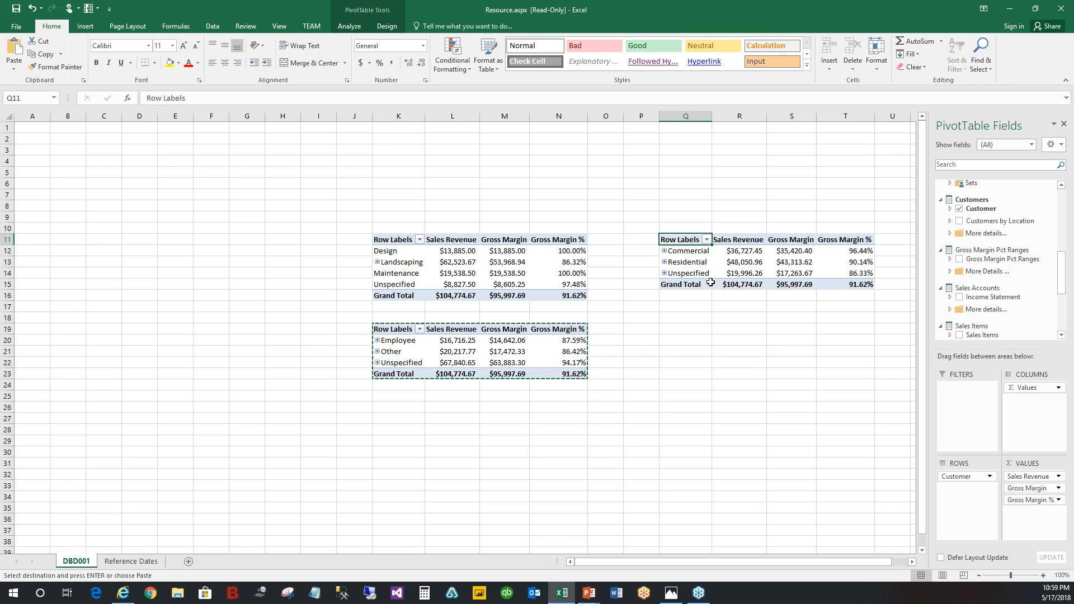
Examine the Unspecified customer group, expanding one customer to view its jobs, and collapse both levels again
{"action": "left_click", "coordinate": [665, 274]}
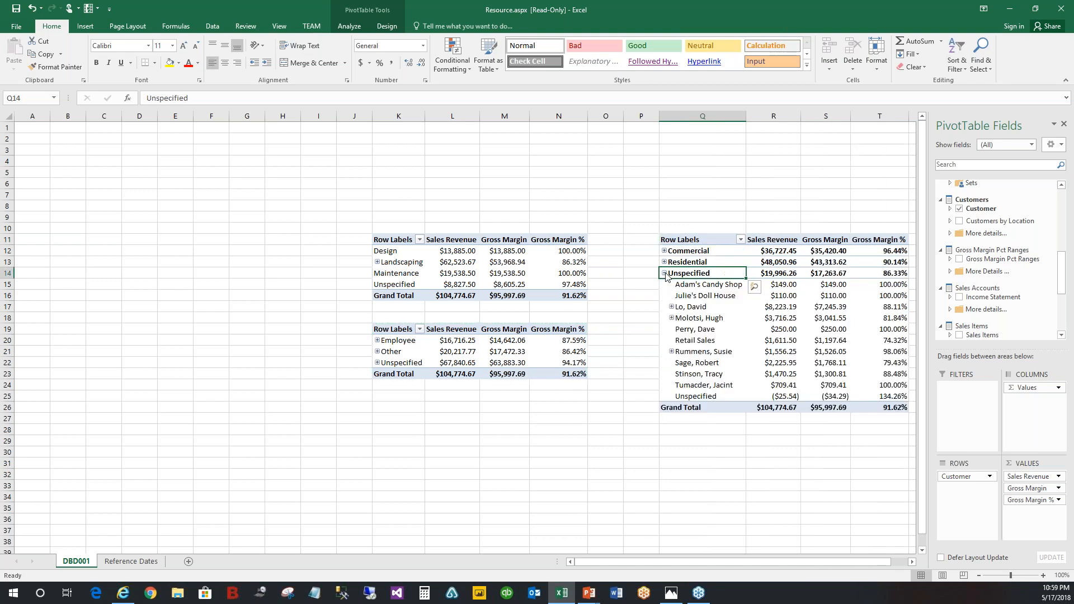
{"action": "mouse_move", "coordinate": [699, 285]}
{"action": "left_click", "coordinate": [672, 318]}
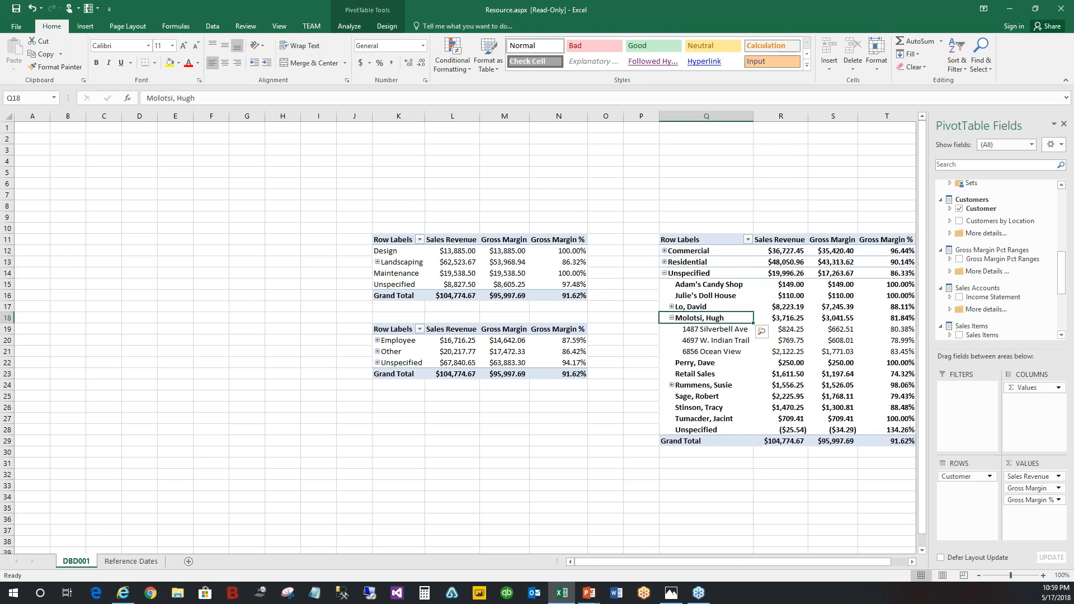
{"action": "left_click", "coordinate": [673, 318]}
{"action": "left_click", "coordinate": [664, 273]}
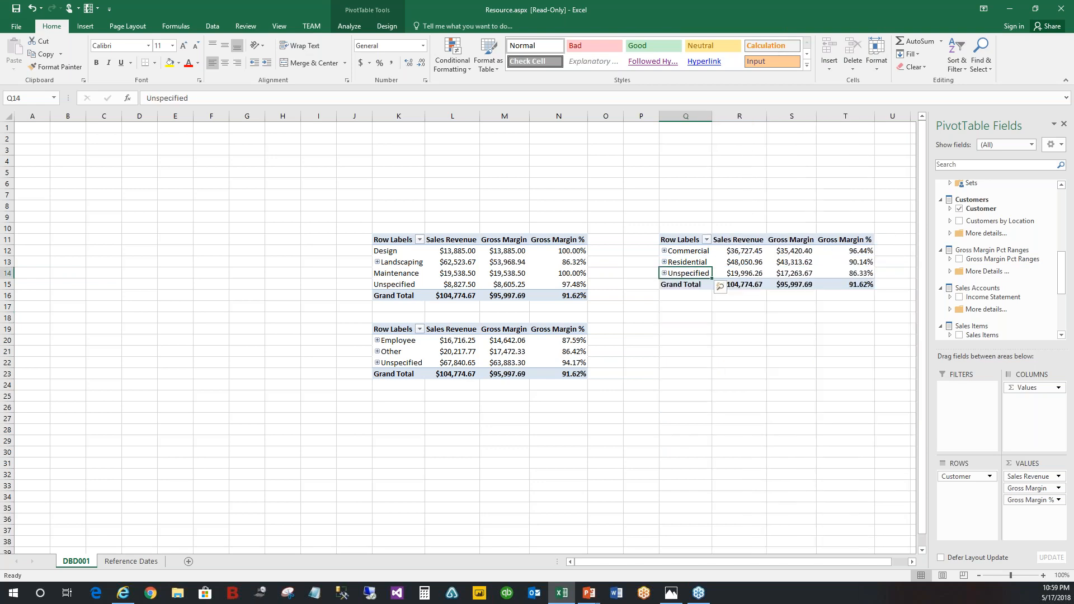
{"action": "left_click", "coordinate": [683, 334]}
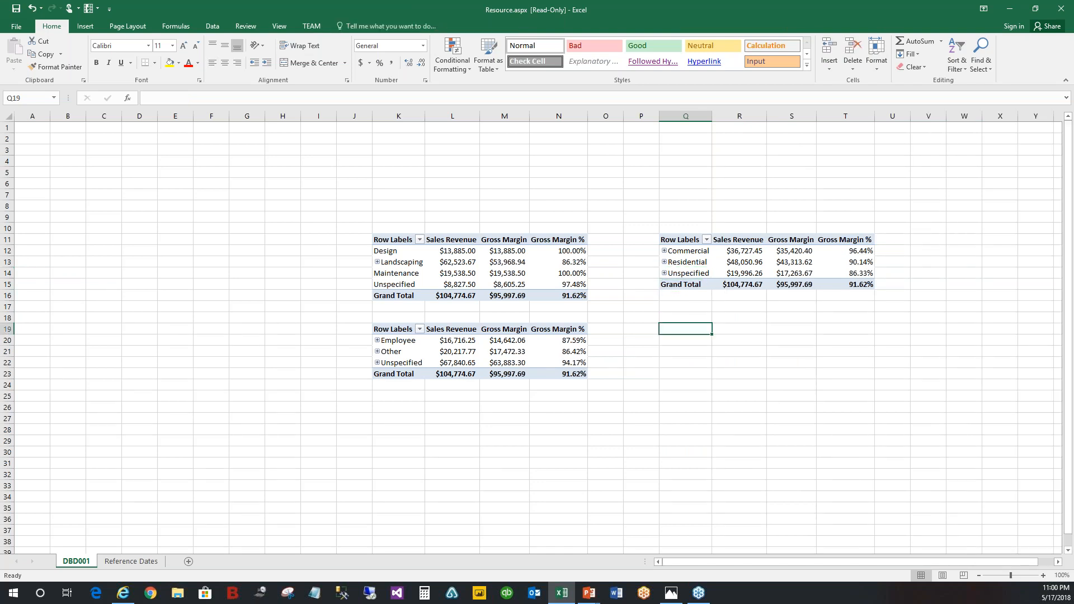
Copy the entire Customer PivotTable and paste the duplicate below it at cell Q19
{"action": "left_click", "coordinate": [690, 252]}
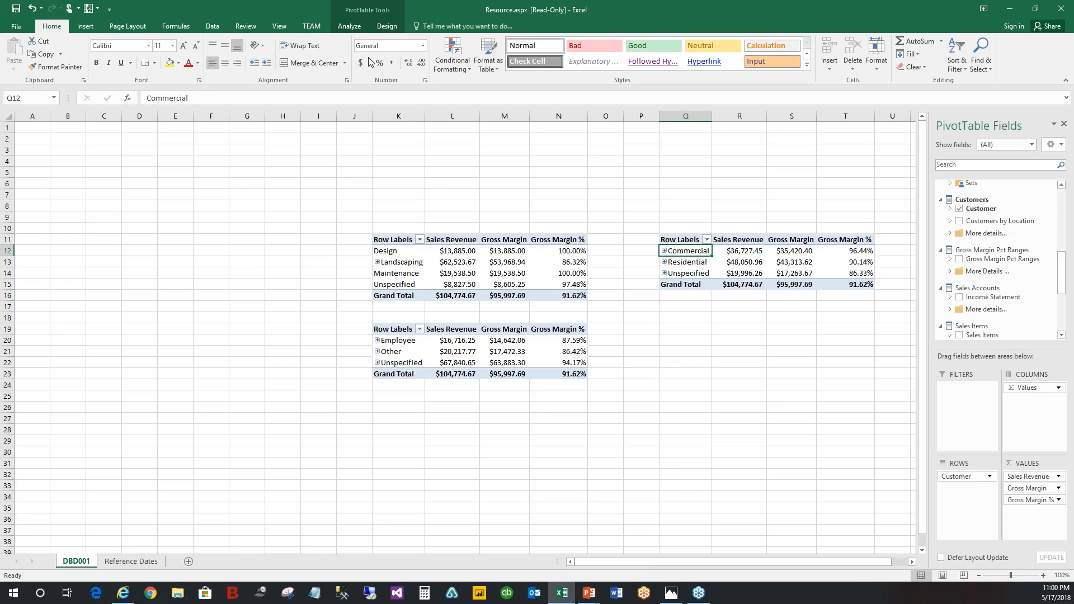
{"action": "left_click", "coordinate": [349, 26]}
{"action": "left_click", "coordinate": [495, 70]}
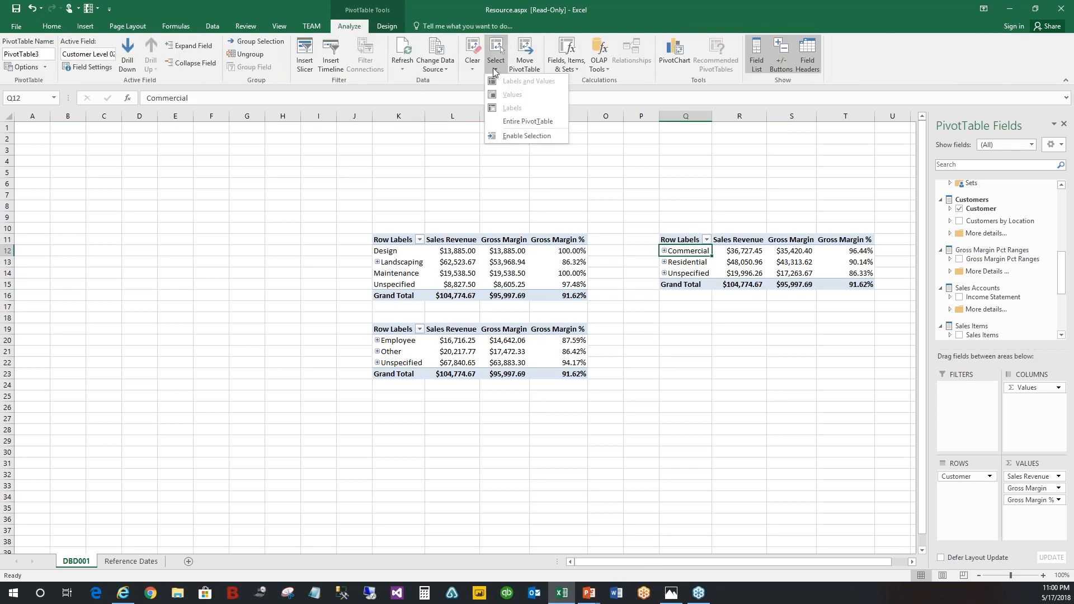
{"action": "left_click", "coordinate": [519, 121]}
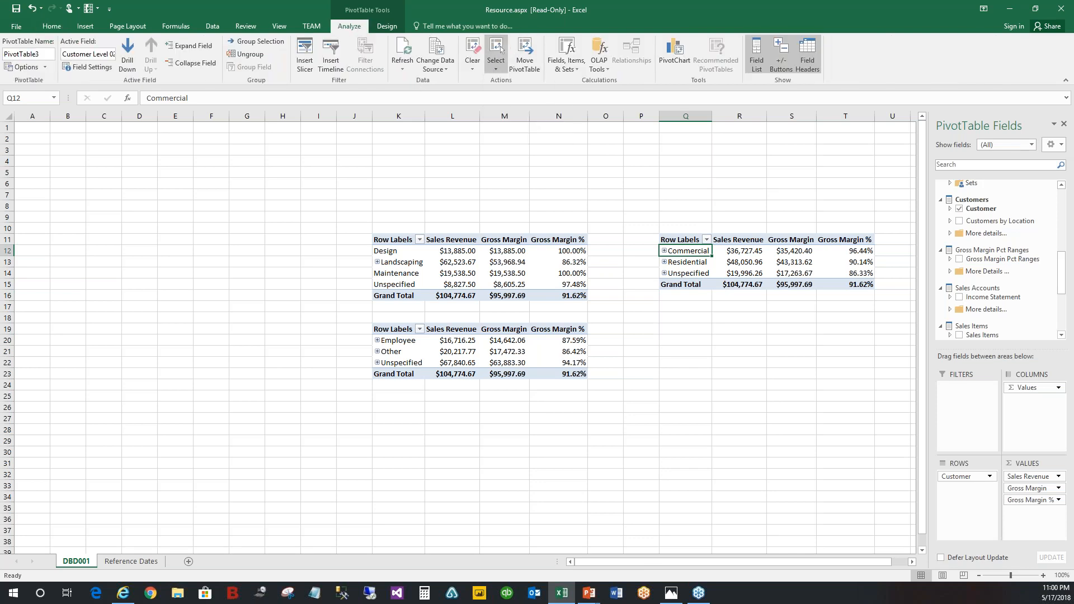
{"action": "key", "text": "ctrl+c"}
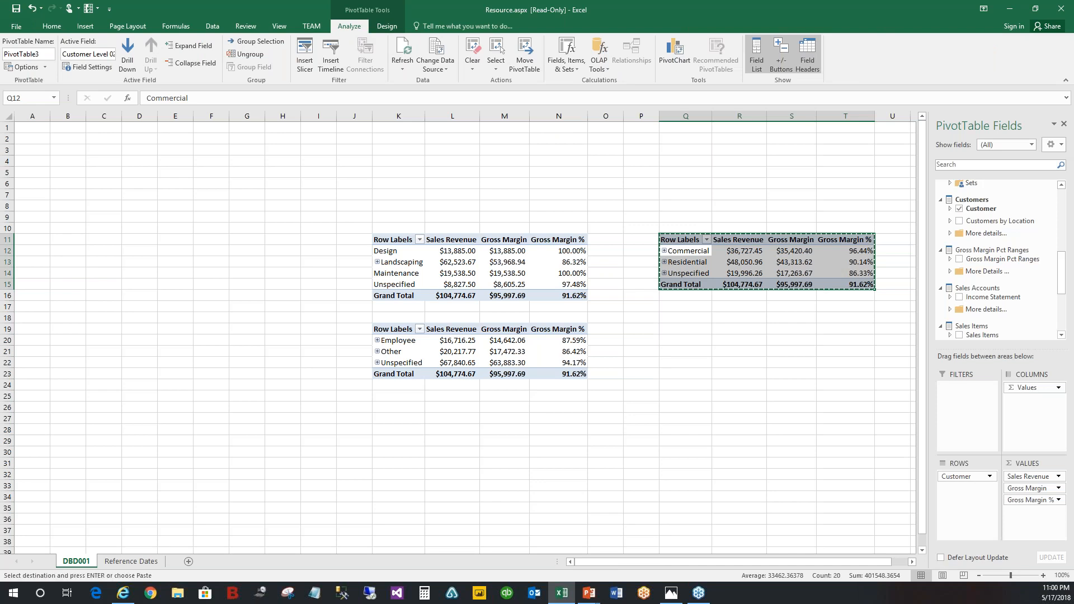
{"action": "left_click", "coordinate": [682, 327]}
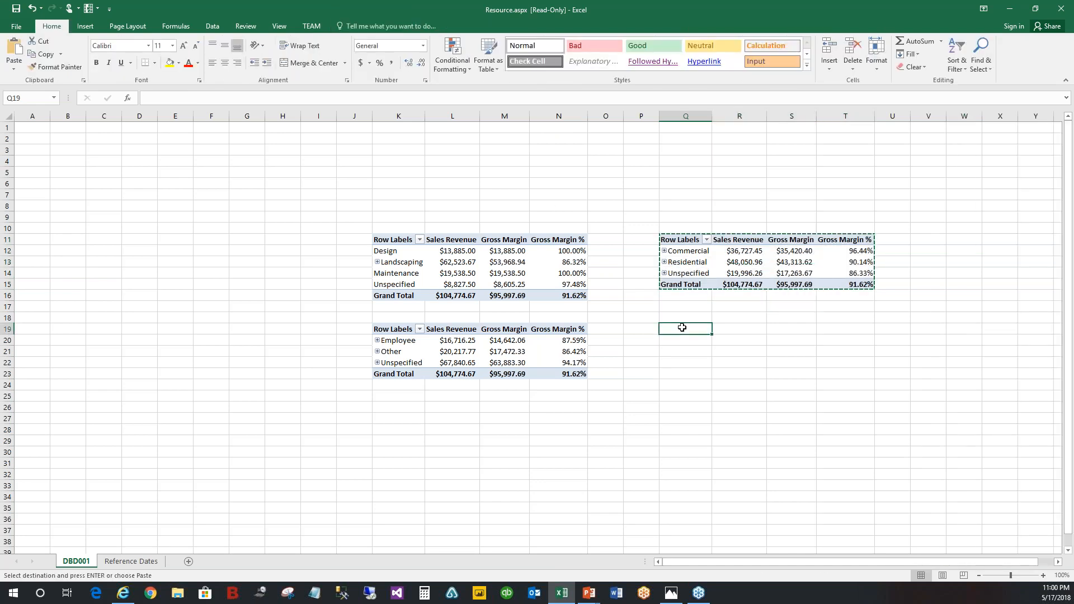
{"action": "key", "text": "ctrl+v"}
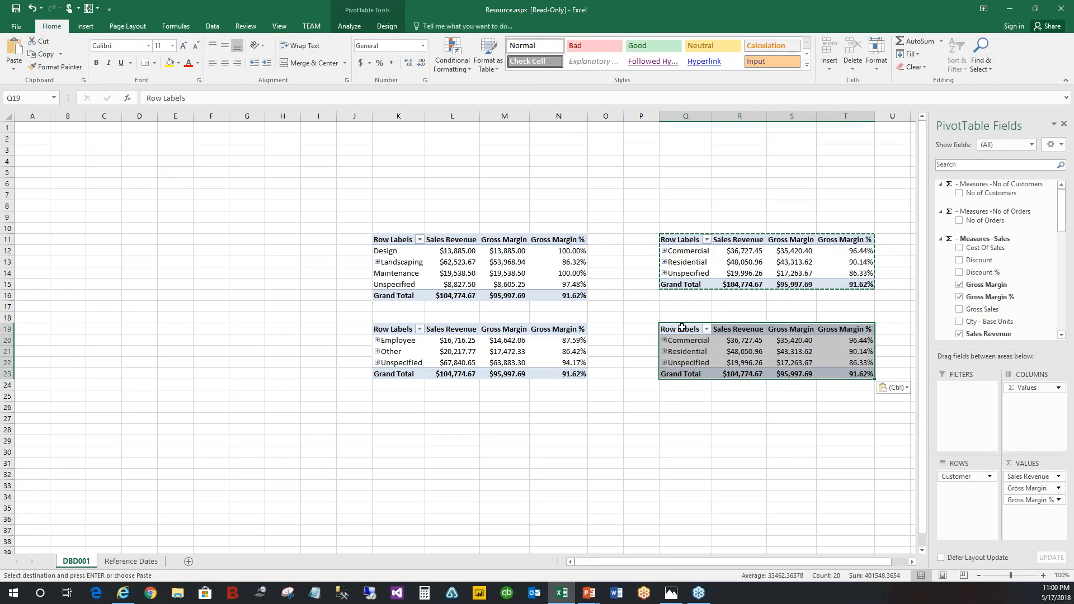
Replace Customer with Sales Items in the rows of the PivotTable at Q19
{"action": "left_click_drag", "start_coordinate": [968, 476], "coordinate": [808, 475]}
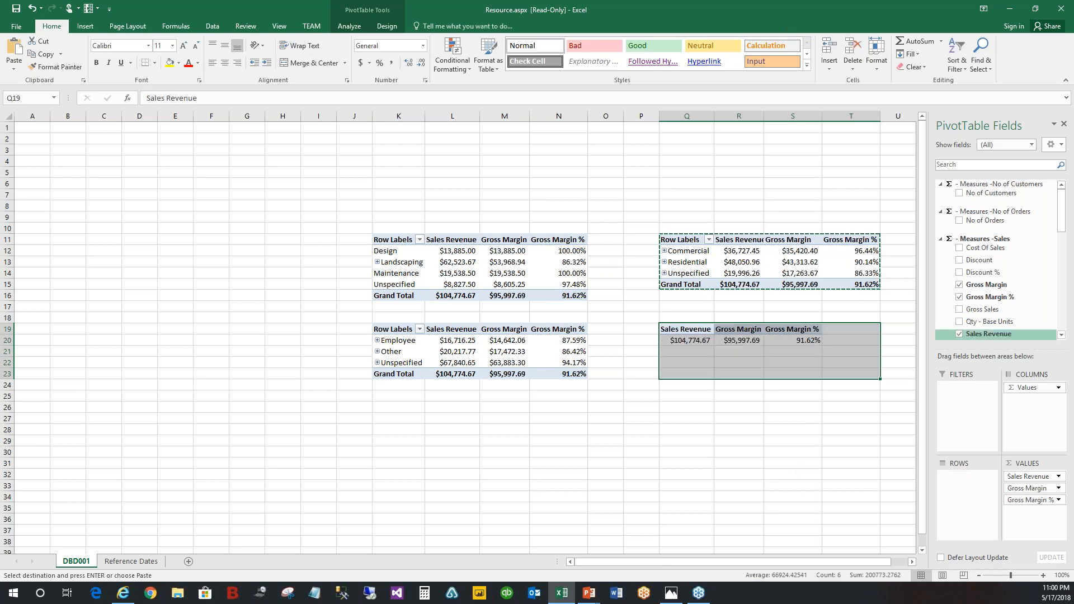
{"action": "left_click_drag", "start_coordinate": [1059, 220], "coordinate": [1059, 275]}
{"action": "scroll", "coordinate": [994, 283], "scroll_direction": "down", "scroll_amount": 3}
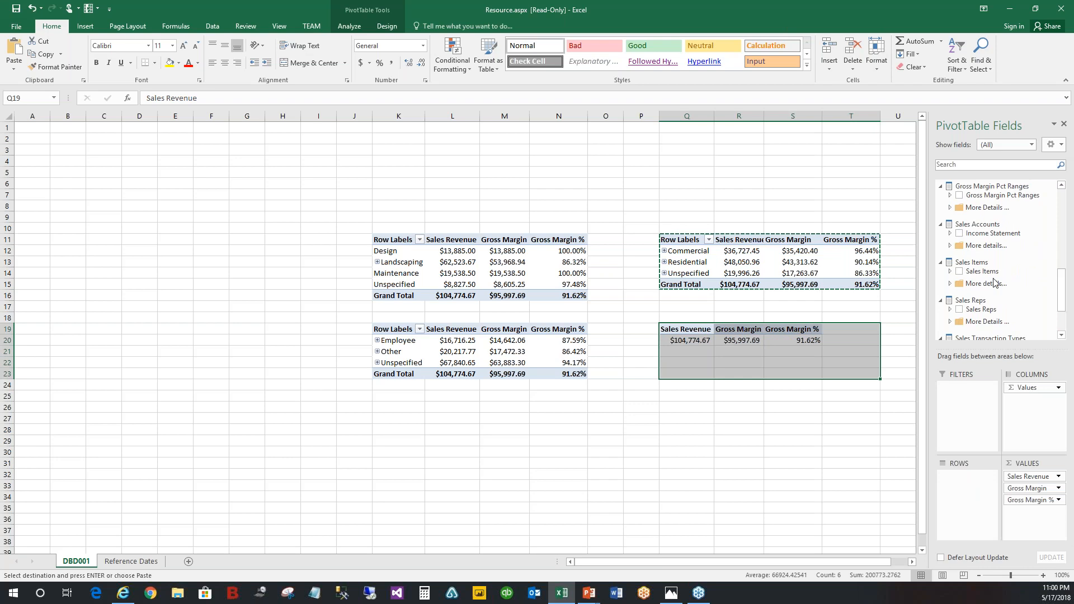
{"action": "left_click_drag", "start_coordinate": [982, 272], "coordinate": [972, 493]}
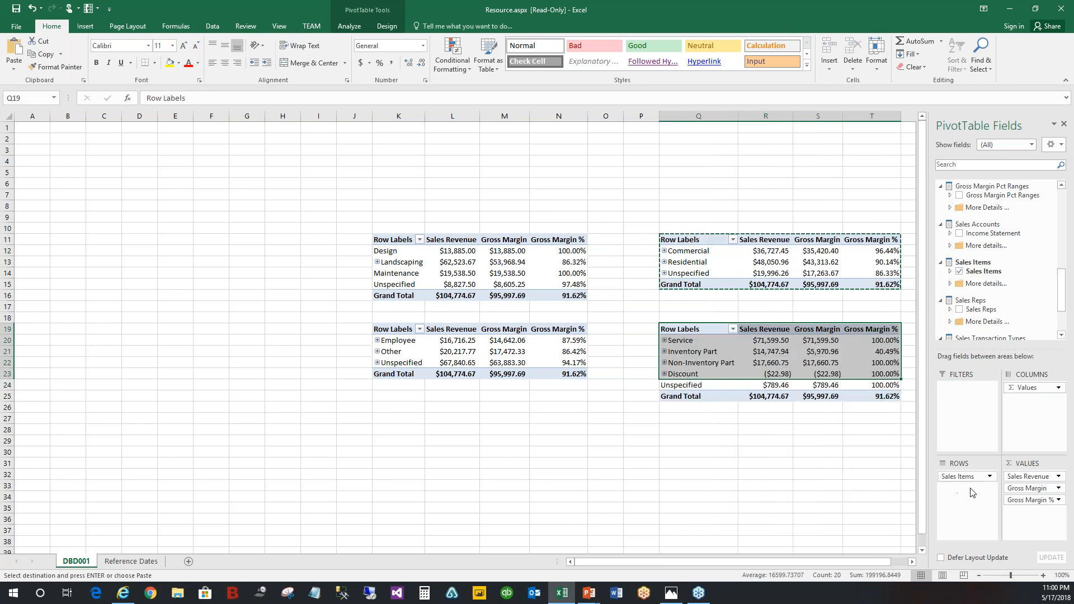
{"action": "left_click", "coordinate": [748, 430]}
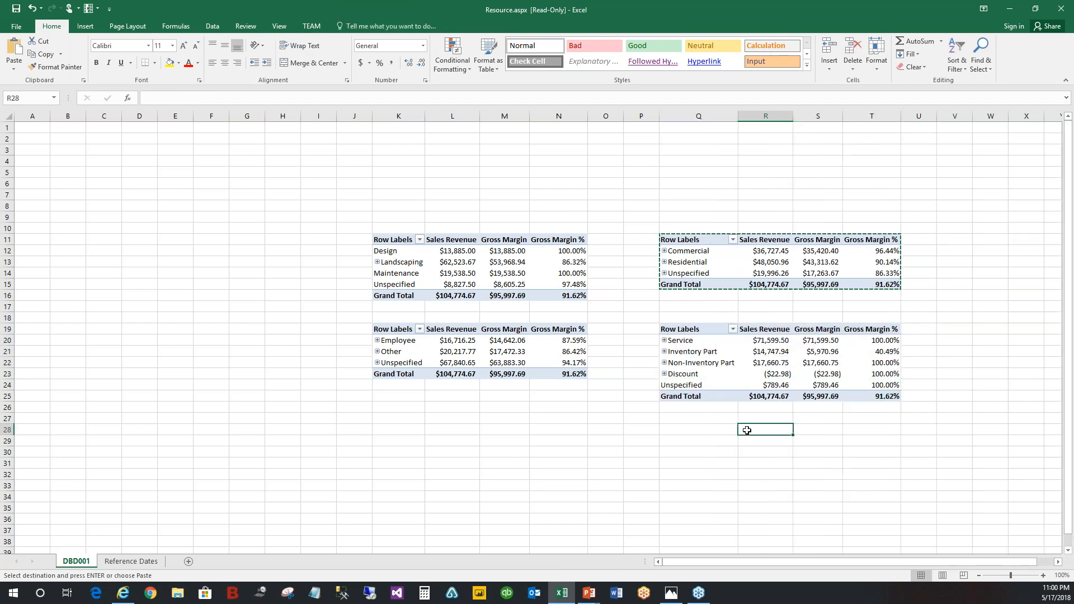
Expand Inventory Part in the Sales Items PivotTable, and briefly expand Irrigation Hose to check its individual items
{"action": "left_click_drag", "start_coordinate": [693, 563], "coordinate": [709, 563]}
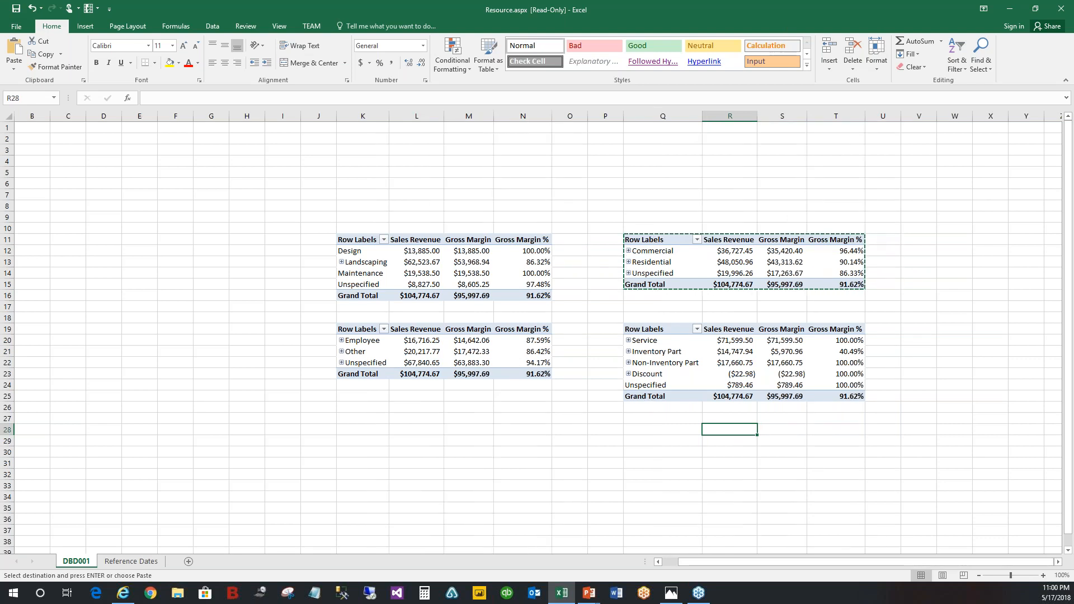
{"action": "left_click", "coordinate": [629, 352]}
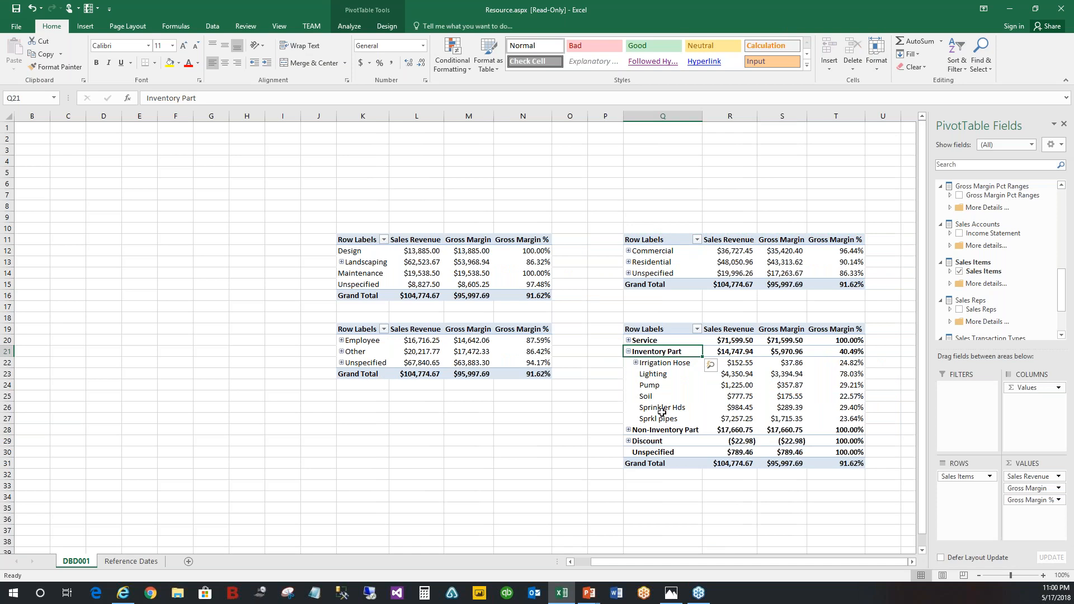
{"action": "left_click", "coordinate": [637, 363]}
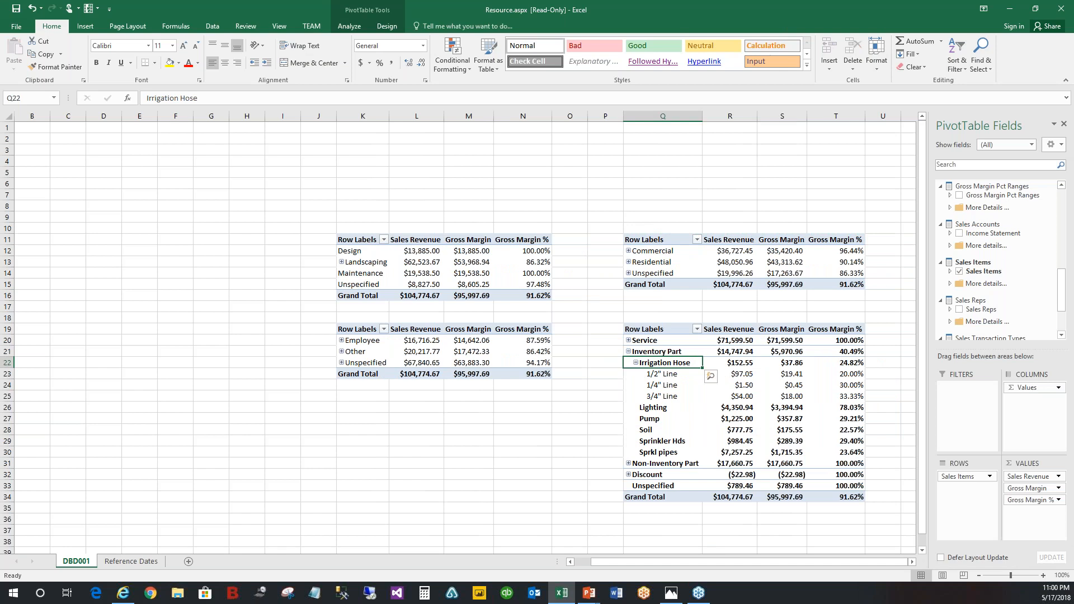
{"action": "left_click", "coordinate": [636, 362]}
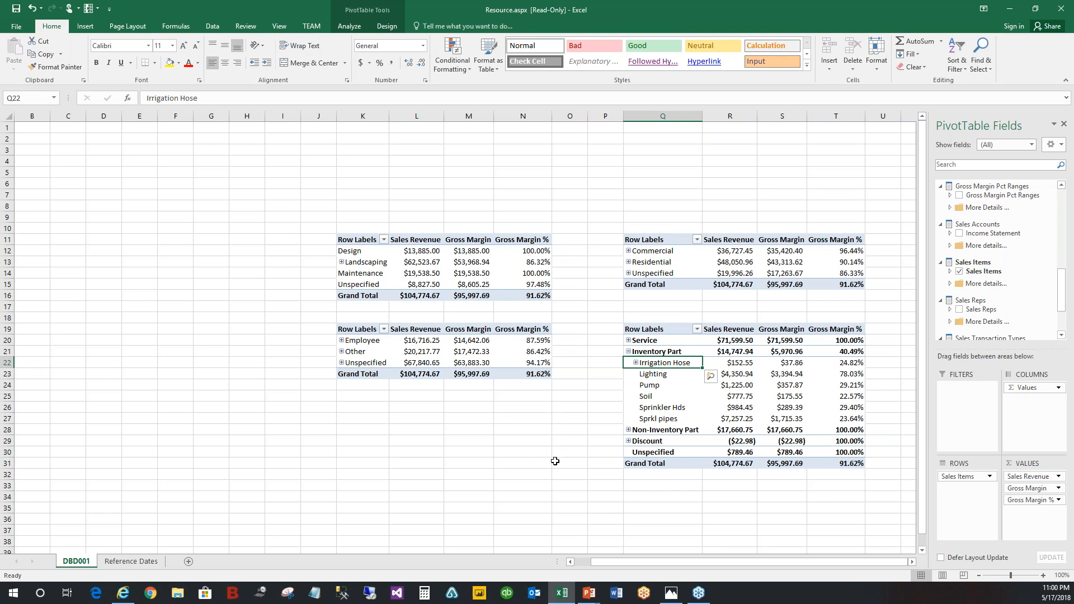
Insert seven blank rows at rows 3 to 9 to make room above the PivotTables
{"action": "left_click_drag", "start_coordinate": [8, 150], "coordinate": [15, 222]}
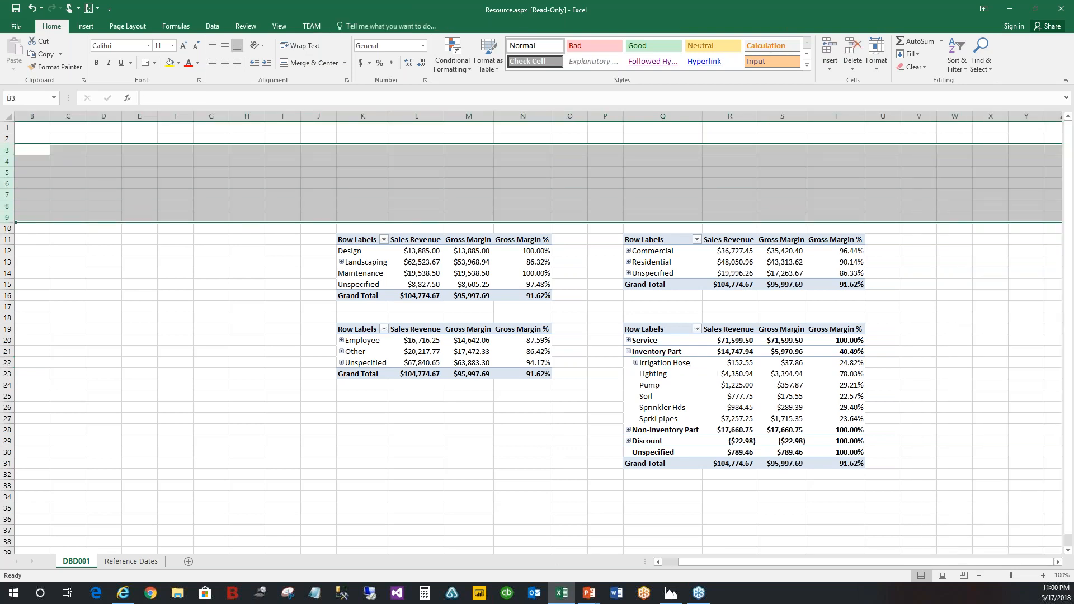
{"action": "right_click", "coordinate": [6, 168]}
{"action": "left_click", "coordinate": [46, 259]}
{"action": "left_click", "coordinate": [242, 293]}
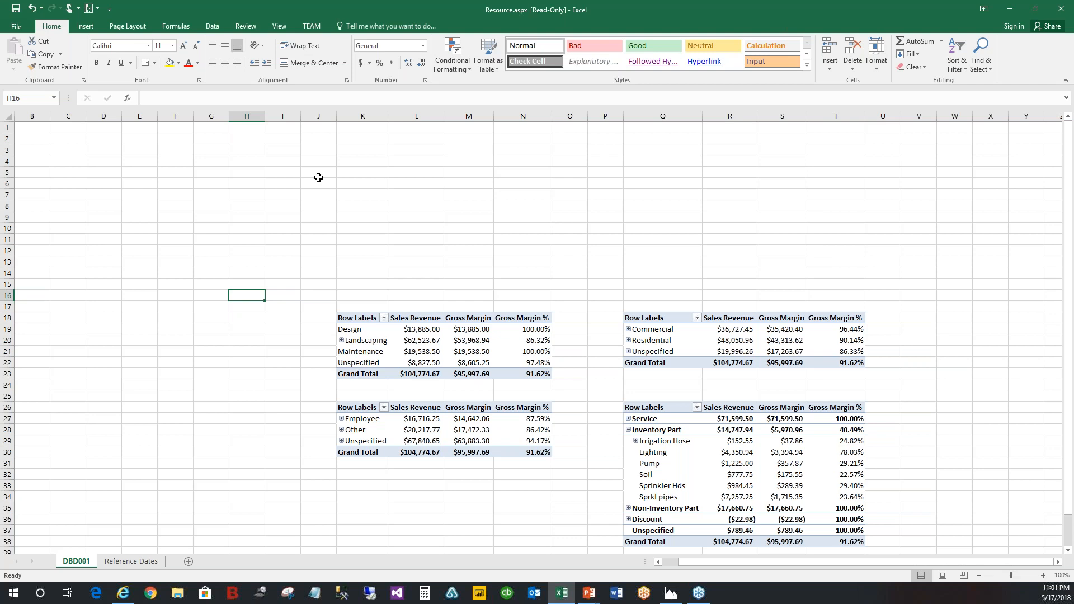
Insert a PivotChart at cell H4 from the BizTools Sales connection, and move and widen it to fill rows 2 to 16 above the PivotTables
{"action": "left_click", "coordinate": [253, 162]}
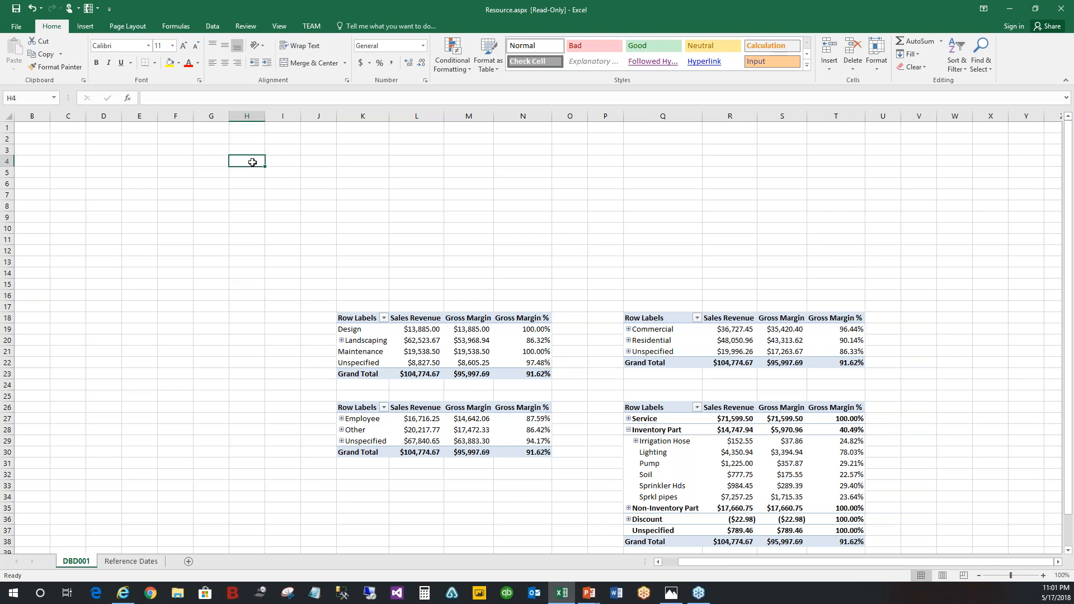
{"action": "left_click", "coordinate": [86, 27]}
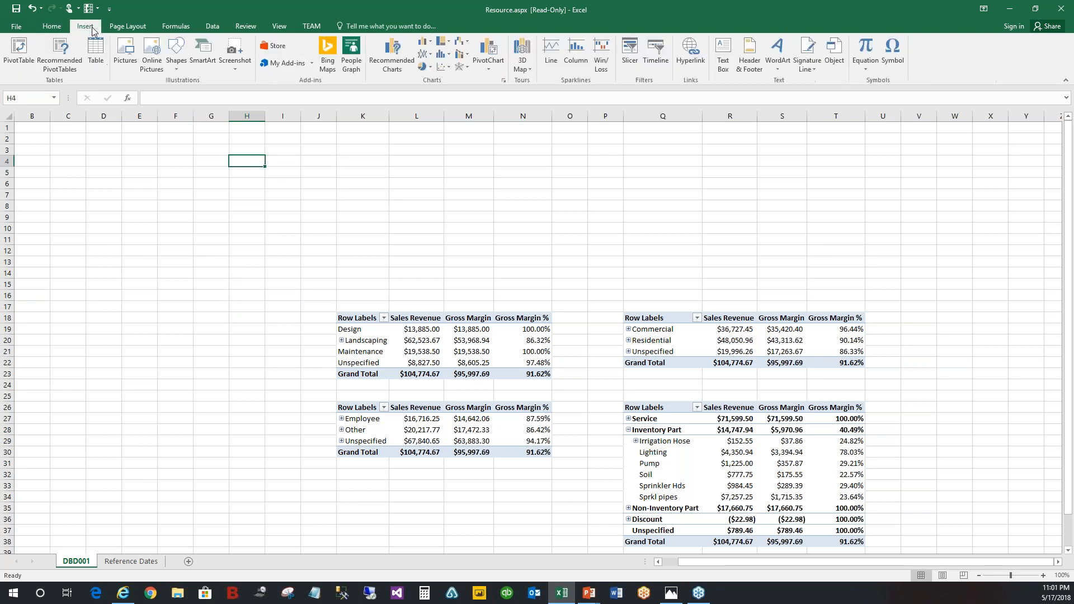
{"action": "left_click", "coordinate": [494, 74]}
{"action": "left_click", "coordinate": [505, 82]}
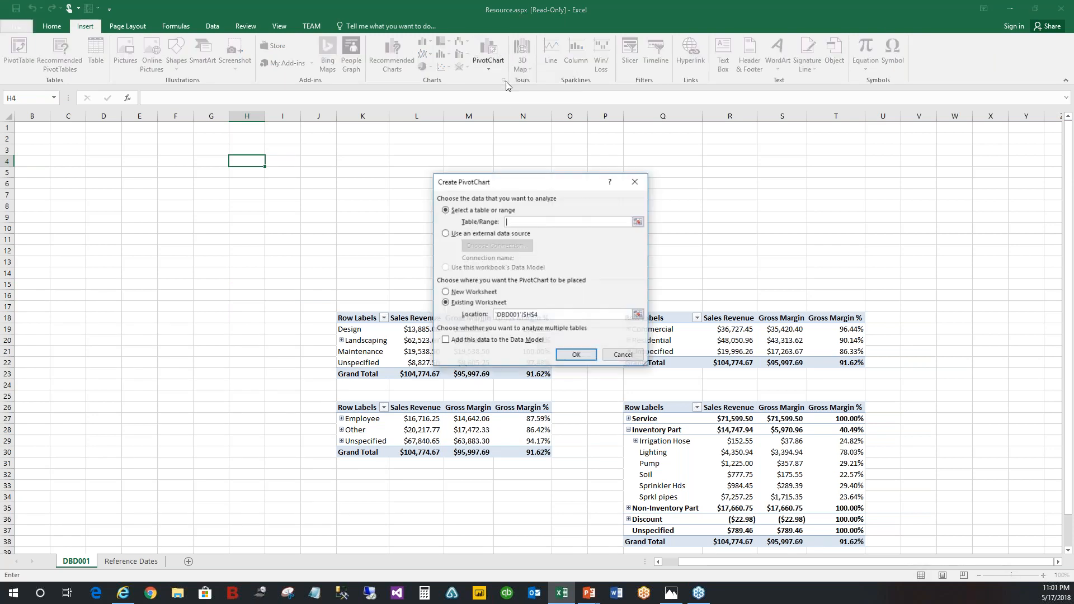
{"action": "left_click", "coordinate": [482, 234]}
{"action": "left_click", "coordinate": [517, 247]}
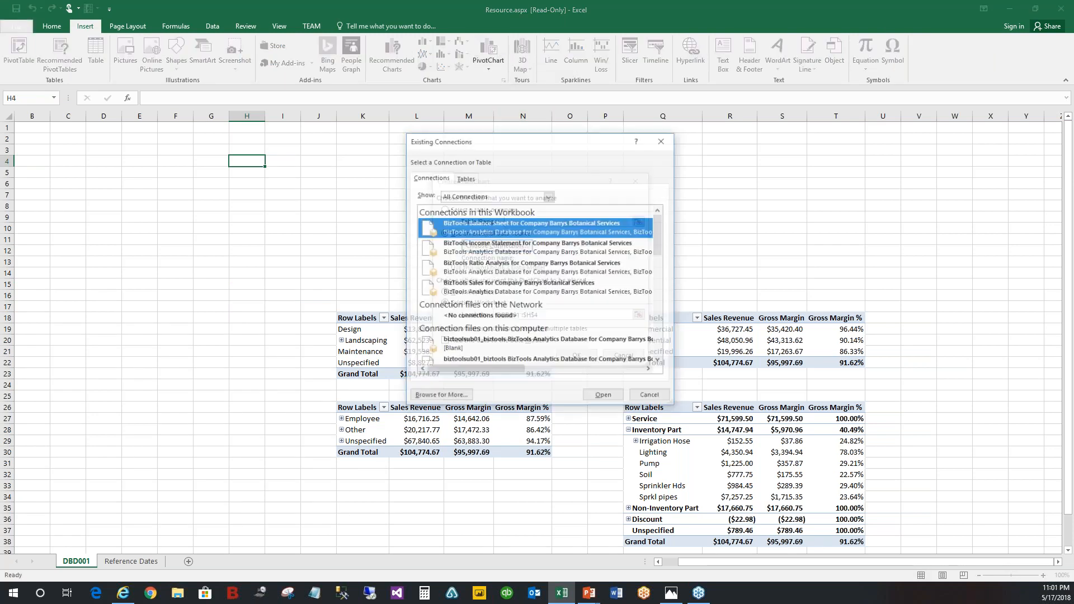
{"action": "left_click", "coordinate": [498, 293]}
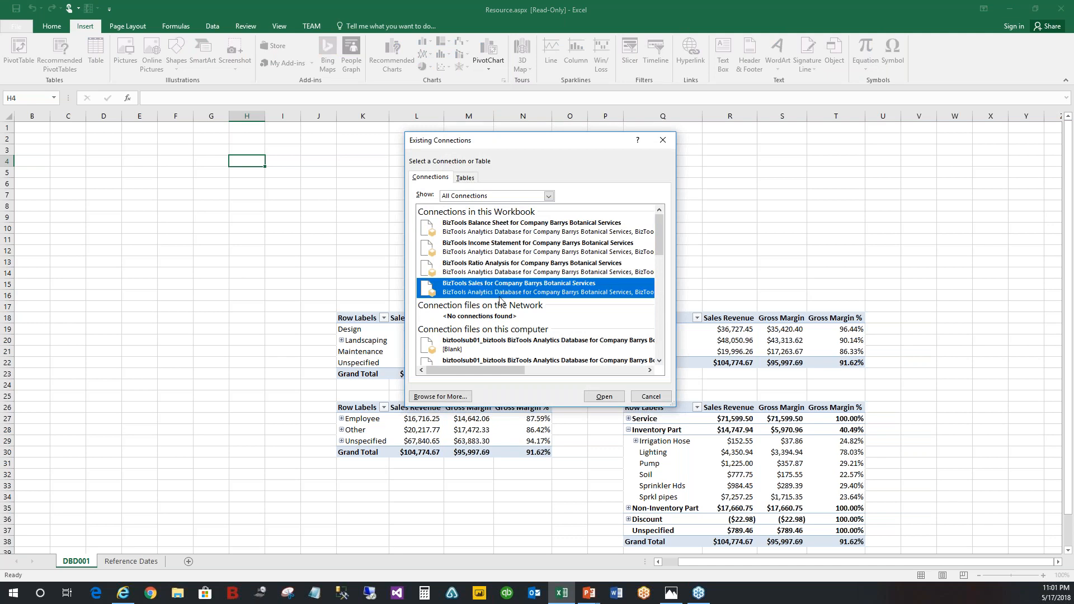
{"action": "left_click", "coordinate": [615, 398]}
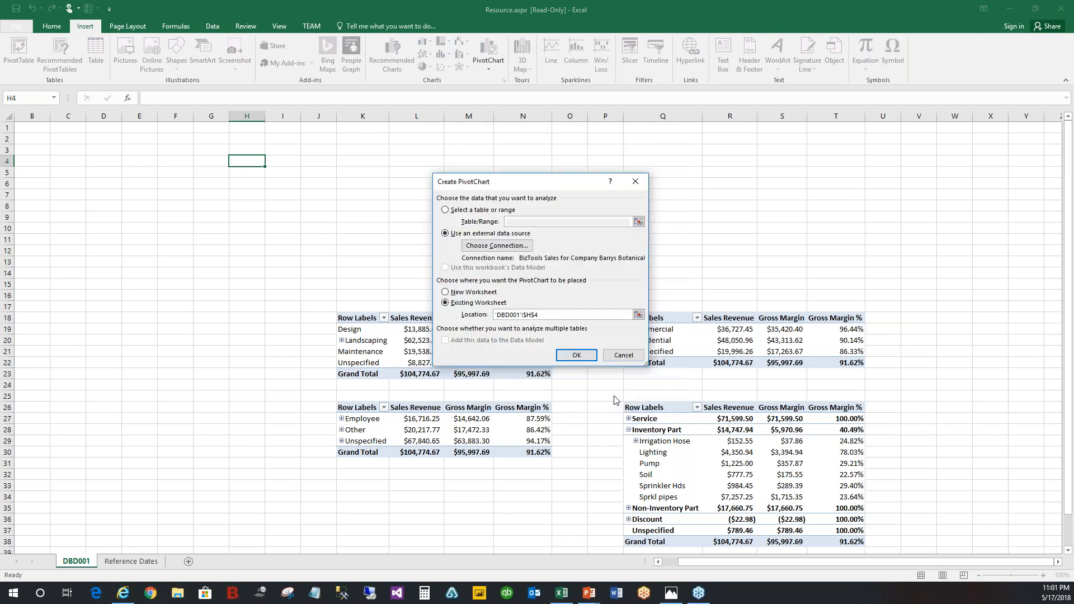
{"action": "left_click", "coordinate": [586, 359]}
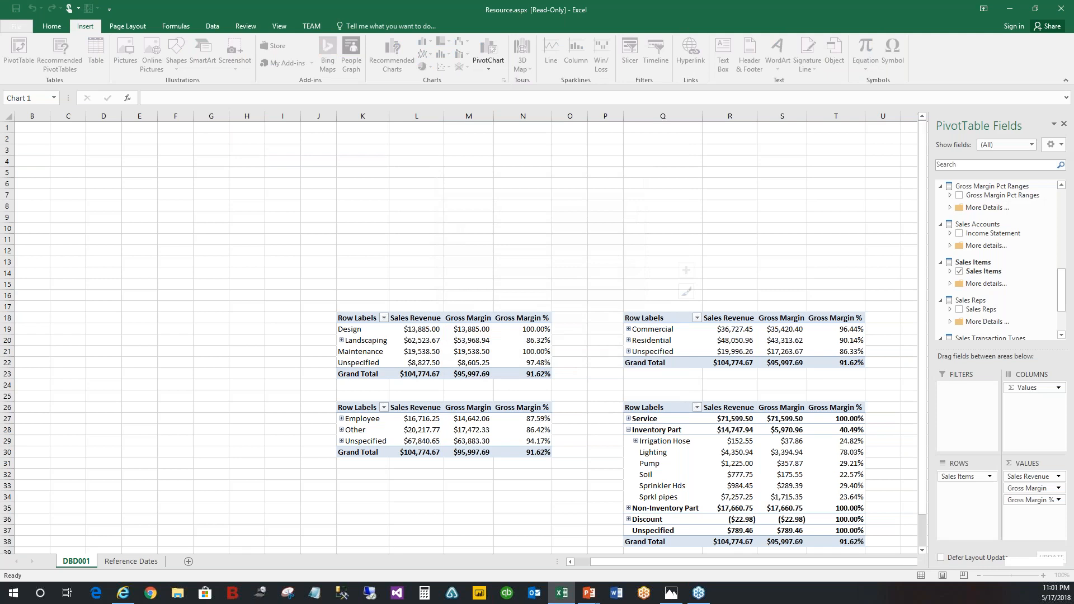
{"action": "left_click_drag", "start_coordinate": [582, 264], "coordinate": [286, 140]}
{"action": "left_click_drag", "start_coordinate": [382, 219], "coordinate": [621, 214]}
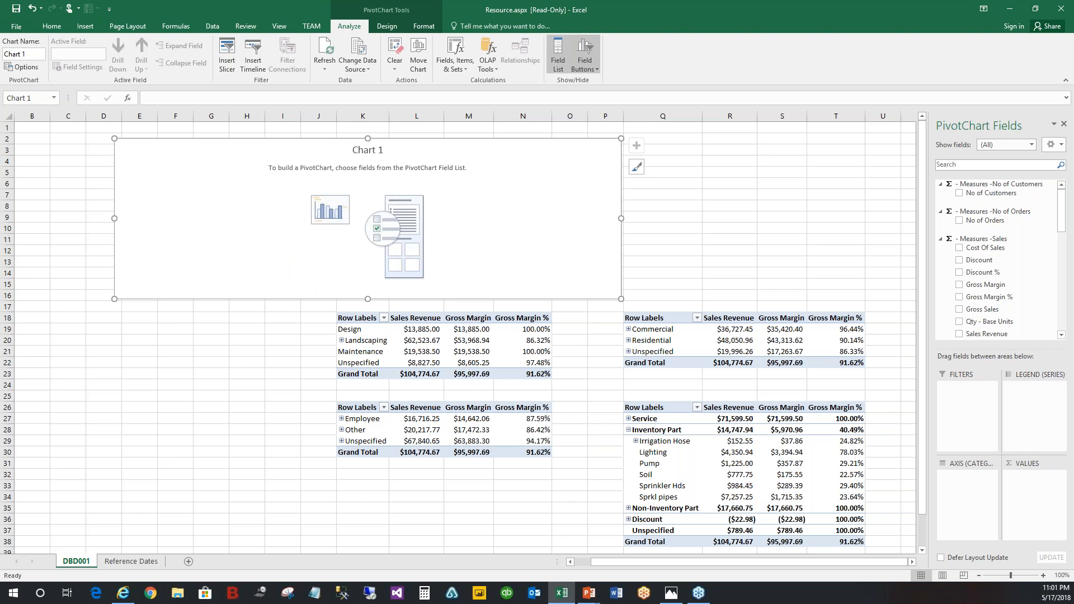
Add Sales Revenue and Gross Margin % as the values of the PivotChart
{"action": "left_click_drag", "start_coordinate": [1061, 215], "coordinate": [1056, 253]}
{"action": "left_click", "coordinate": [959, 229]}
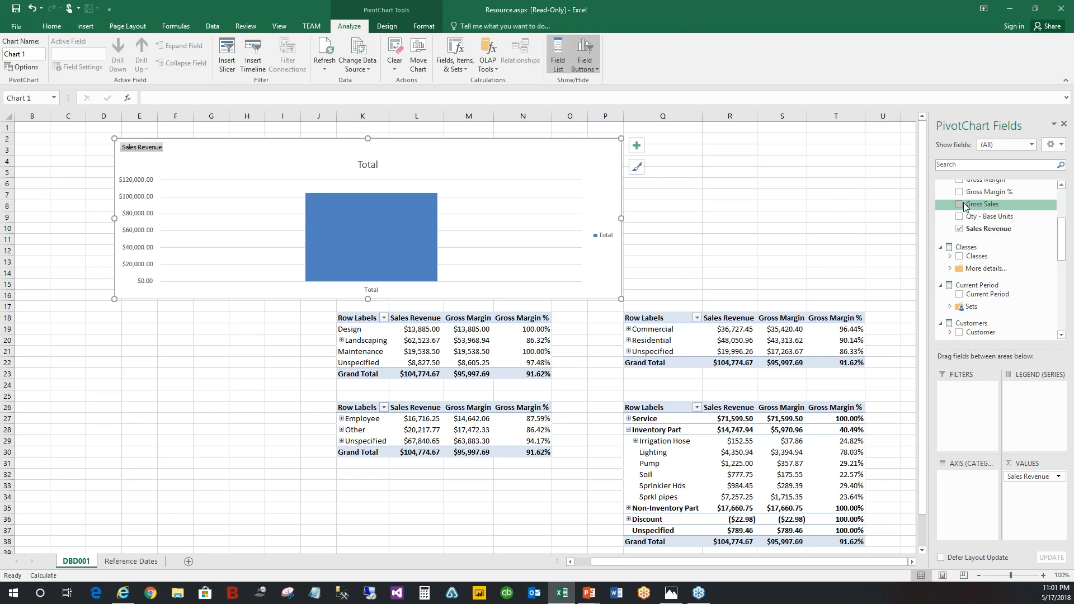
{"action": "left_click", "coordinate": [960, 193]}
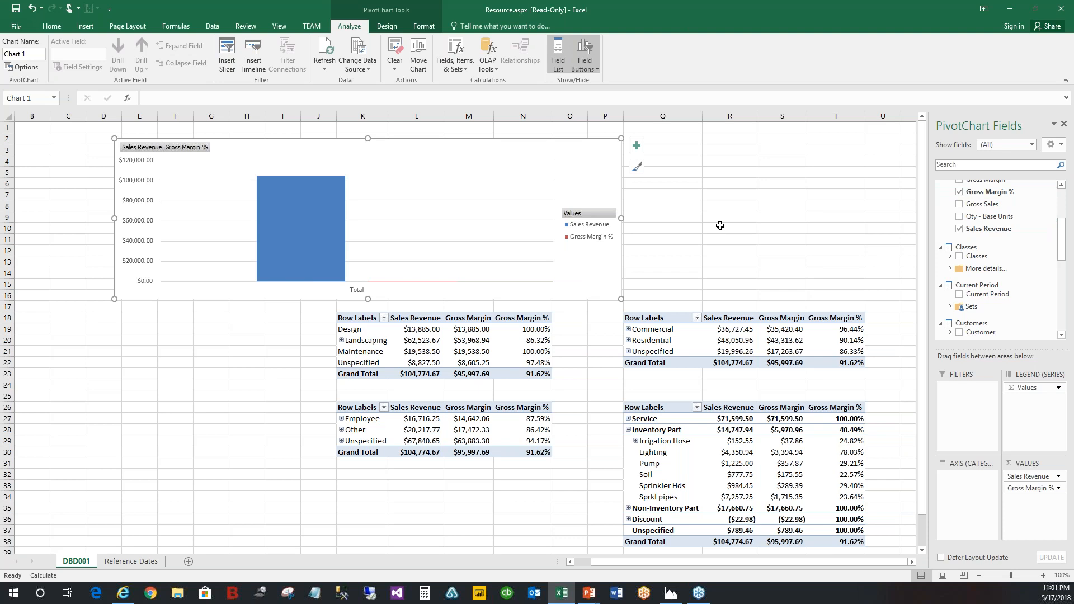
Add Fiscal Month and Fiscal Year from the Time details to the PivotChart's axis, with Fiscal Year placed above Fiscal Month
{"action": "left_click_drag", "start_coordinate": [1064, 247], "coordinate": [1061, 327]}
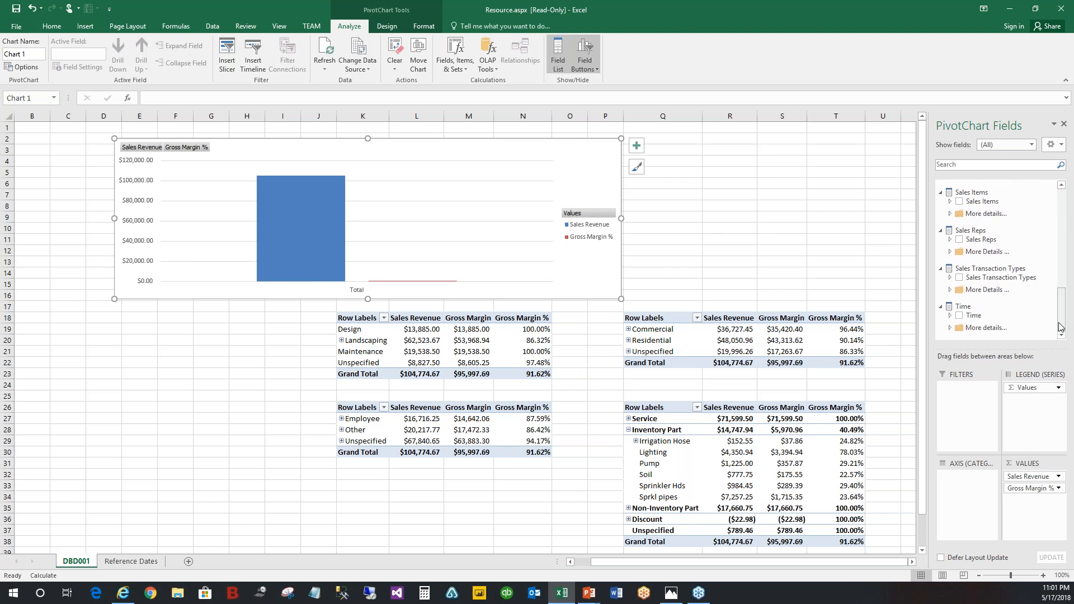
{"action": "left_click", "coordinate": [950, 328]}
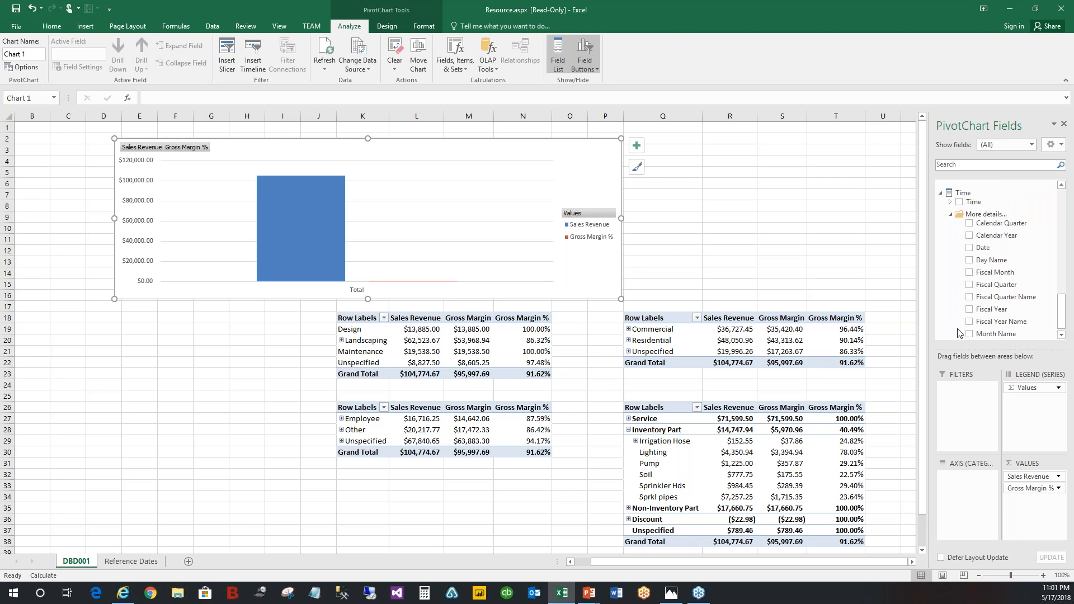
{"action": "left_click_drag", "start_coordinate": [995, 273], "coordinate": [979, 486]}
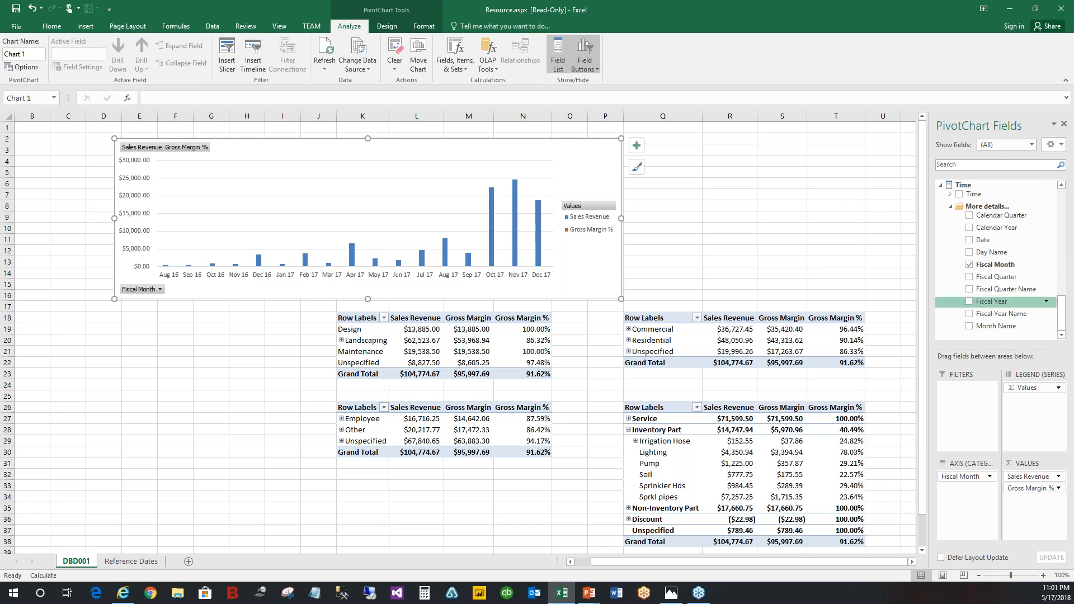
{"action": "left_click_drag", "start_coordinate": [991, 302], "coordinate": [980, 489]}
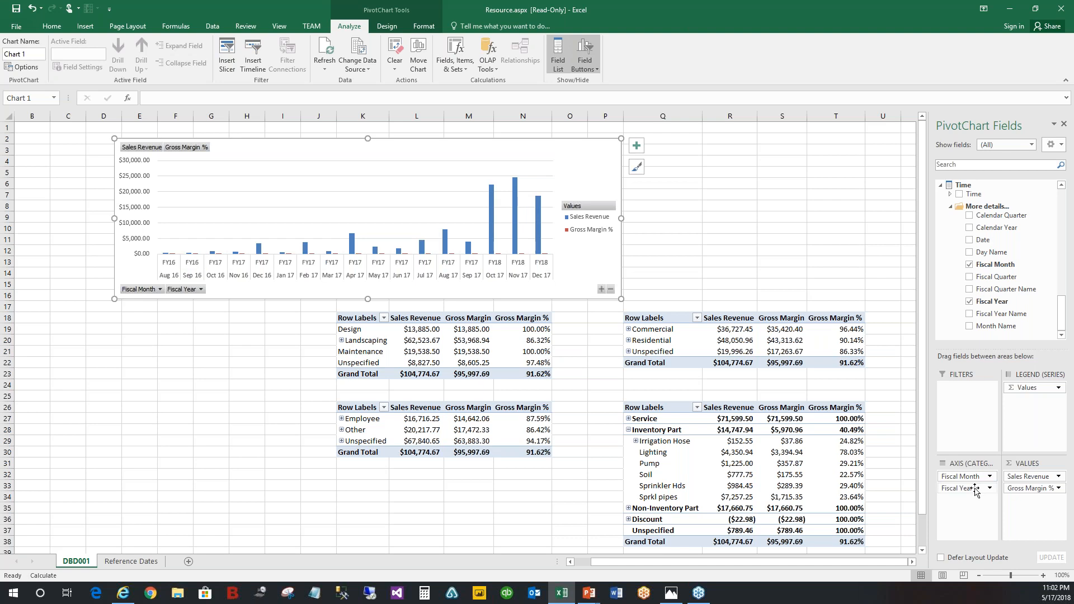
{"action": "left_click_drag", "start_coordinate": [975, 490], "coordinate": [968, 473]}
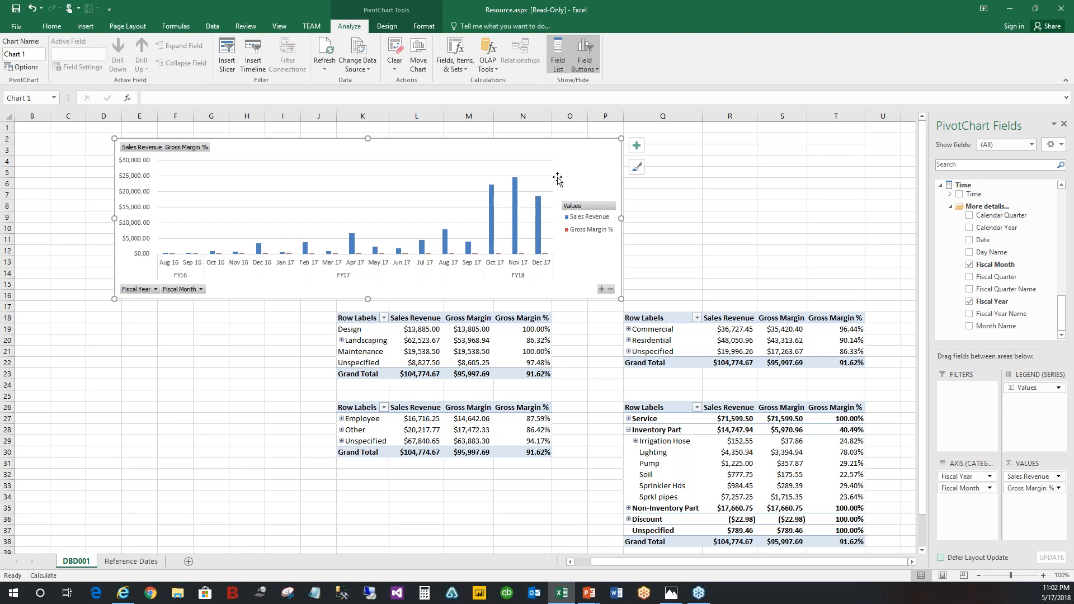
Align the PivotChart with column K above the PivotTables, and hide all its field buttons
{"action": "mouse_move", "coordinate": [533, 142]}
{"action": "left_mouse_down"}
{"action": "mouse_move", "coordinate": [770, 141]}
{"action": "mouse_move", "coordinate": [756, 136]}
{"action": "left_mouse_up"}
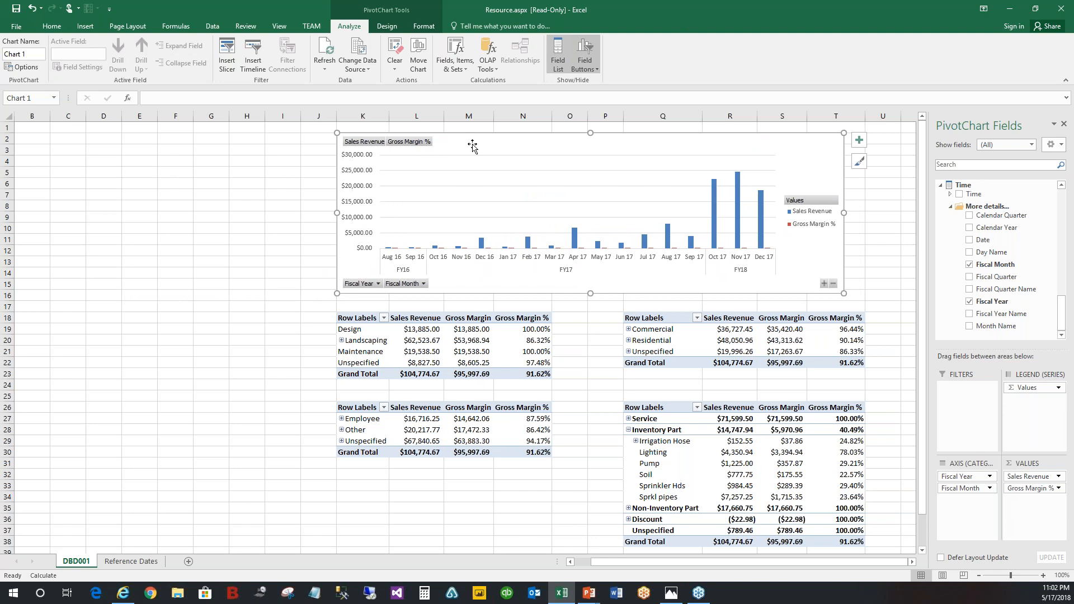
{"action": "right_click", "coordinate": [372, 142]}
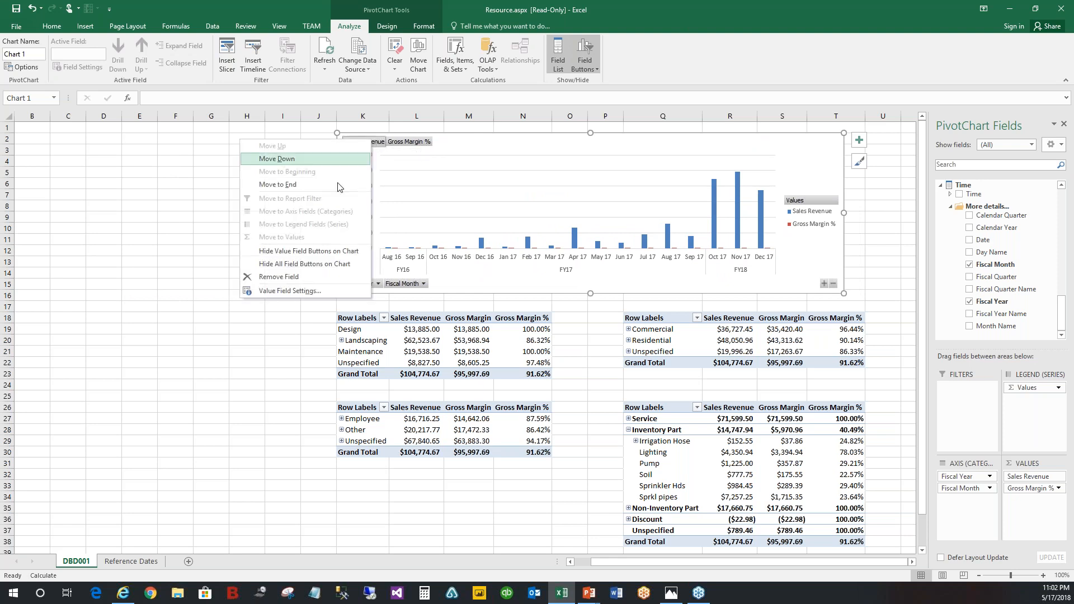
{"action": "left_click", "coordinate": [319, 266]}
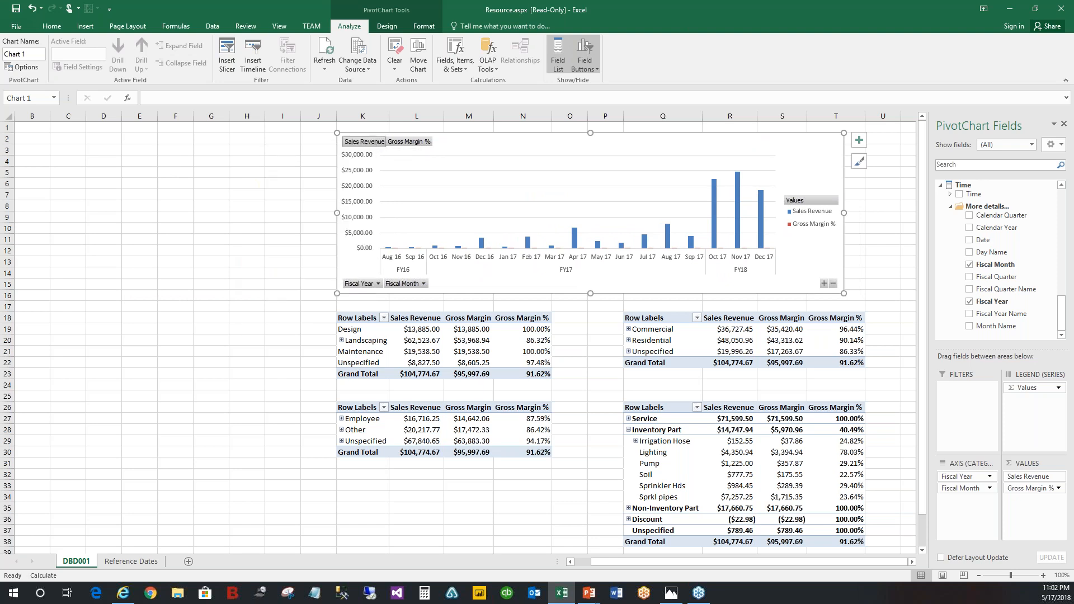
Change the Gross Margin % series to a Line on the secondary axis, keeping Sales Revenue as Clustered Column
{"action": "left_click", "coordinate": [823, 221]}
{"action": "left_click", "coordinate": [823, 221]}
{"action": "right_click", "coordinate": [823, 222]}
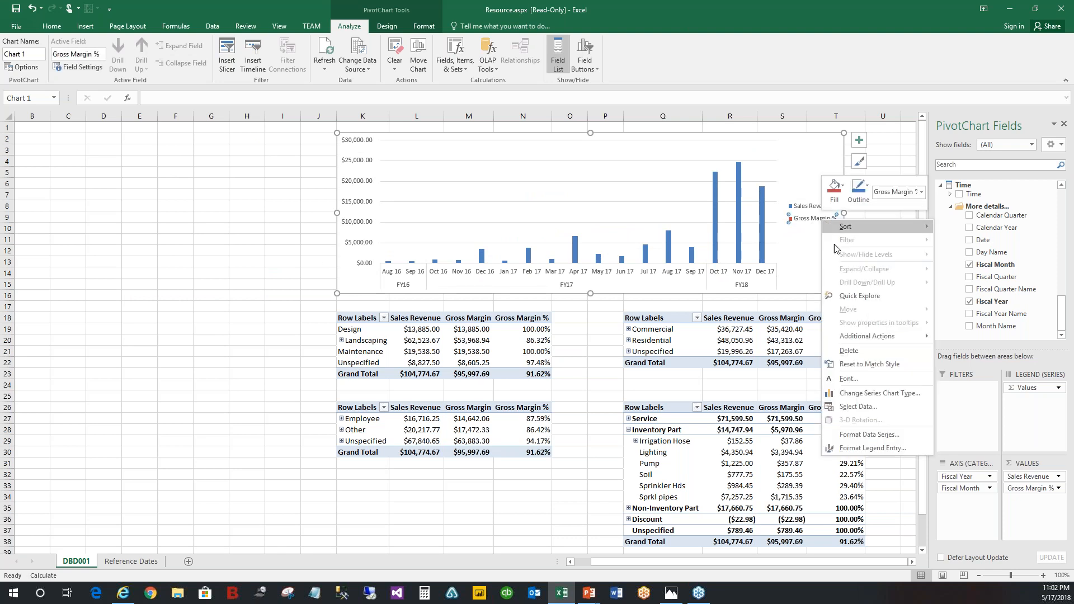
{"action": "left_click", "coordinate": [863, 394]}
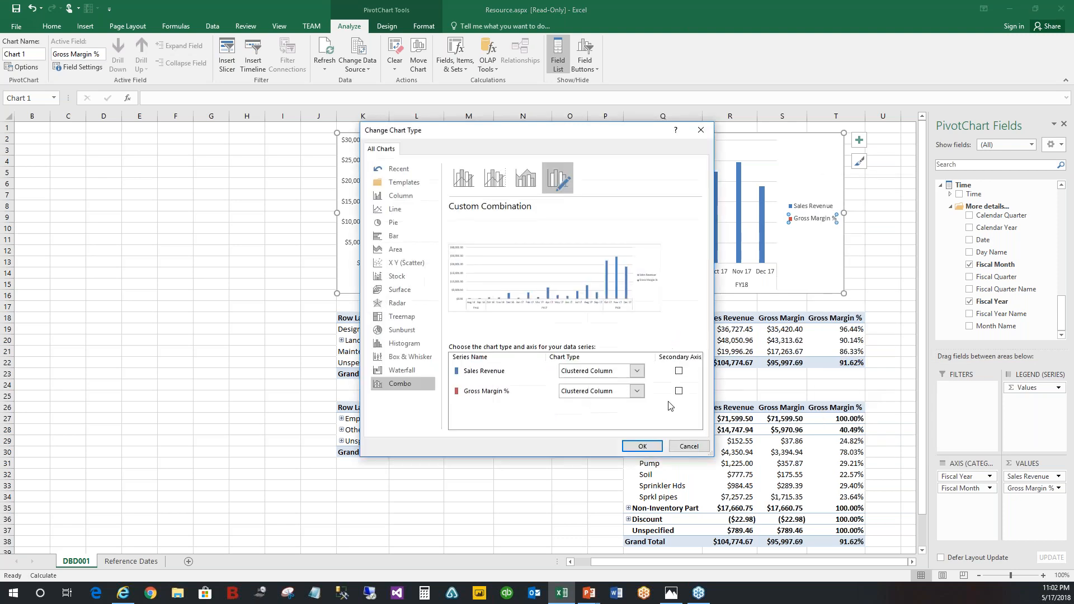
{"action": "left_click", "coordinate": [639, 395]}
{"action": "left_click", "coordinate": [575, 292]}
{"action": "left_click", "coordinate": [679, 392]}
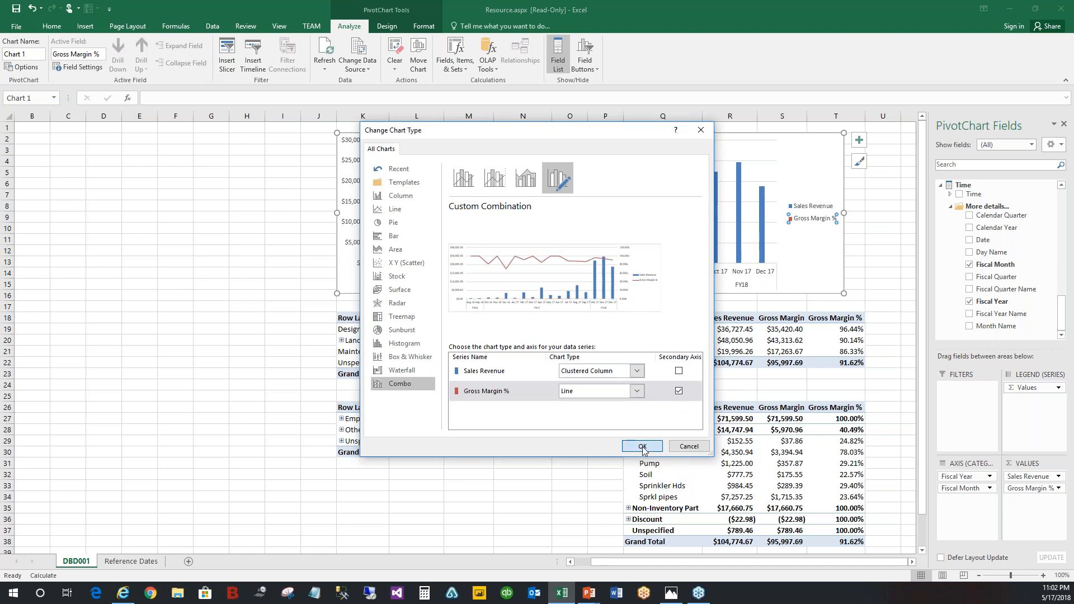
{"action": "left_click", "coordinate": [643, 447]}
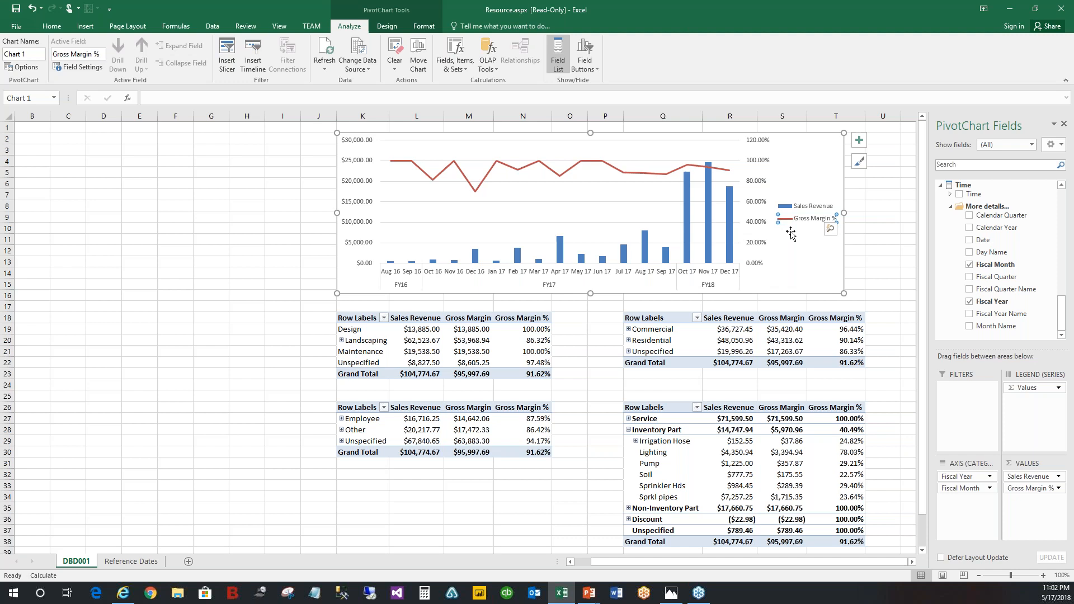
Set the PivotChart's legend position to Top, and deselect the chart
{"action": "left_click", "coordinate": [818, 244]}
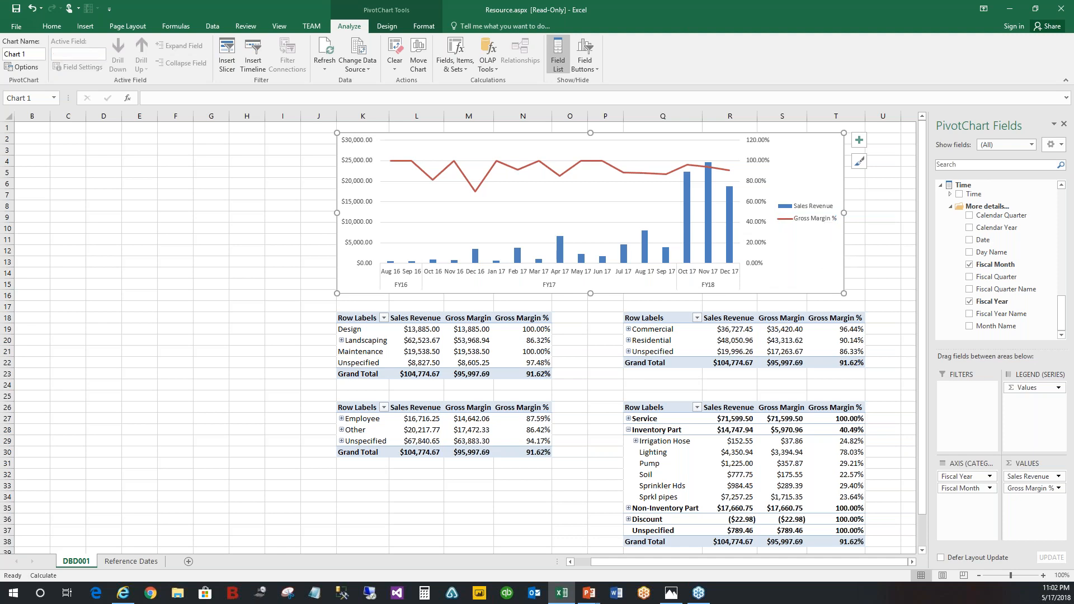
{"action": "left_click", "coordinate": [822, 218]}
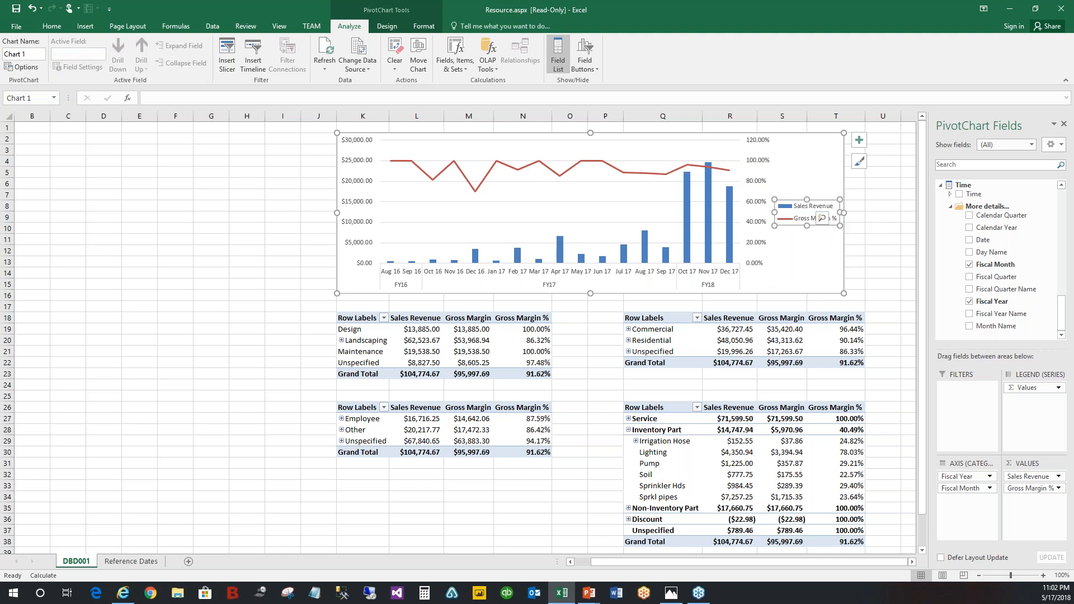
{"action": "right_click", "coordinate": [822, 218]}
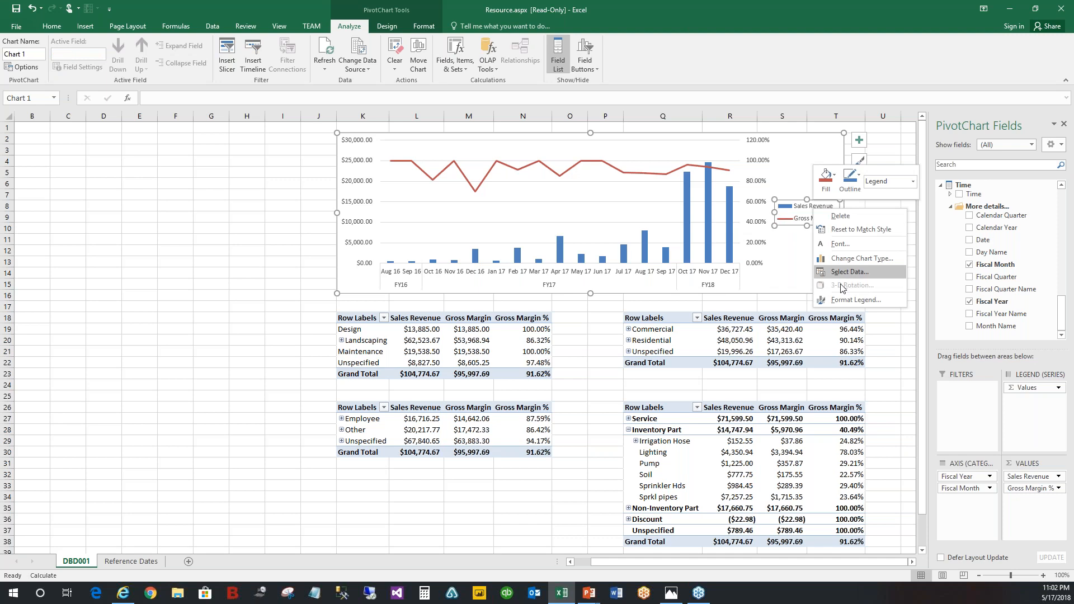
{"action": "left_click", "coordinate": [848, 302]}
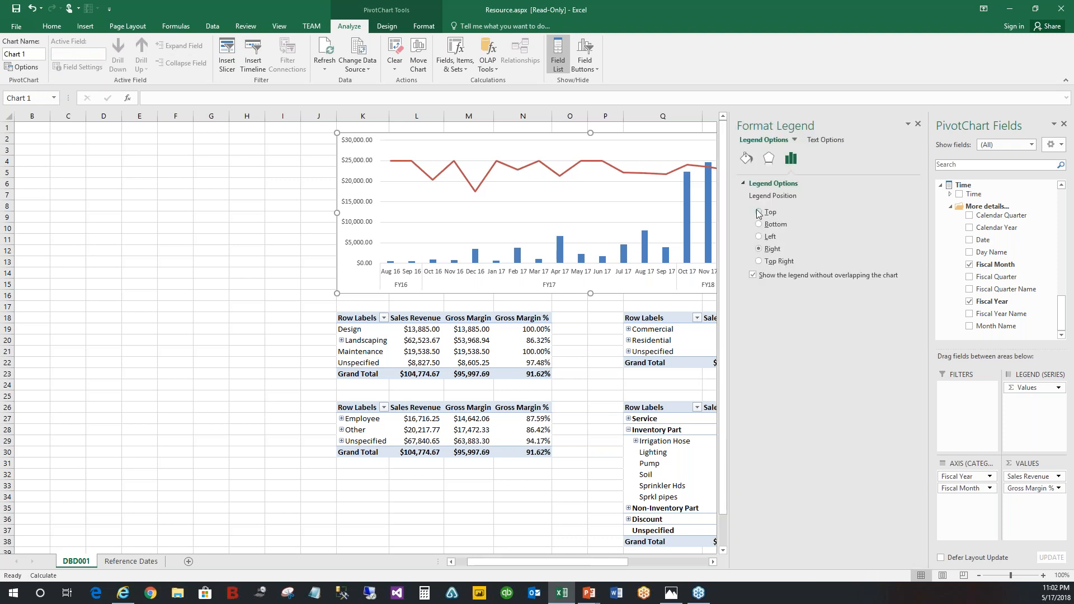
{"action": "left_click", "coordinate": [760, 212]}
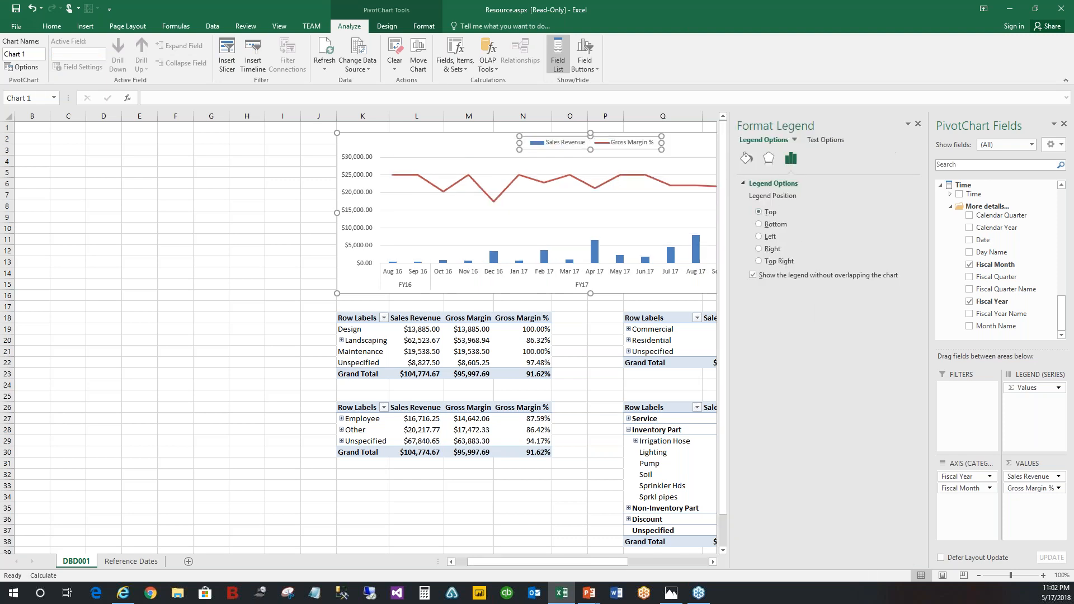
{"action": "left_click", "coordinate": [919, 124]}
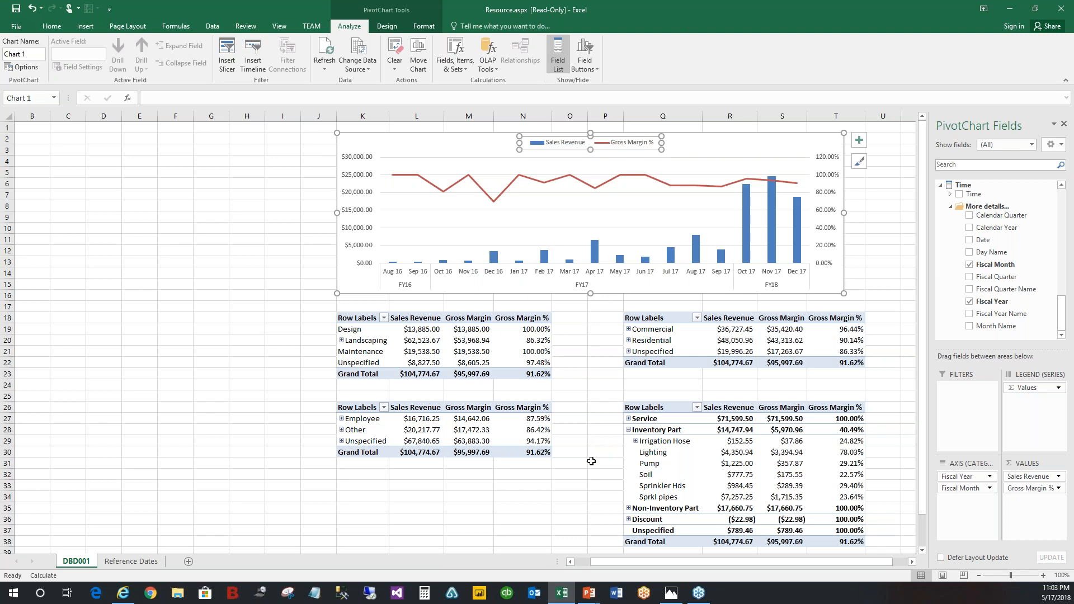
{"action": "left_click", "coordinate": [147, 246]}
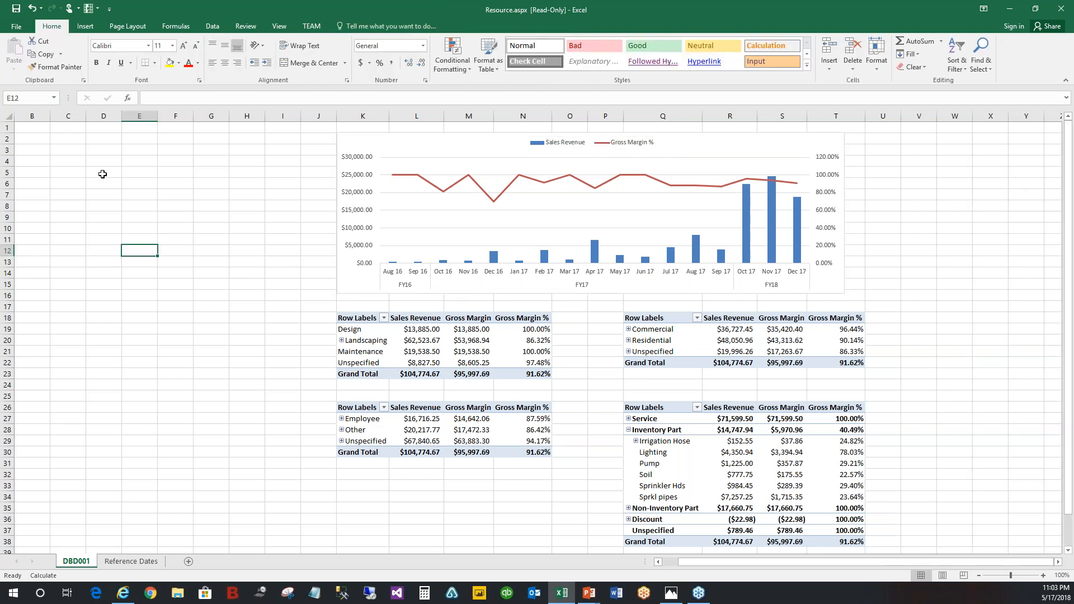
Start inserting slicers at cell C3, using the workbook's BizTools Sales connection for Company Barrys Botanical Services
{"action": "left_click", "coordinate": [61, 147]}
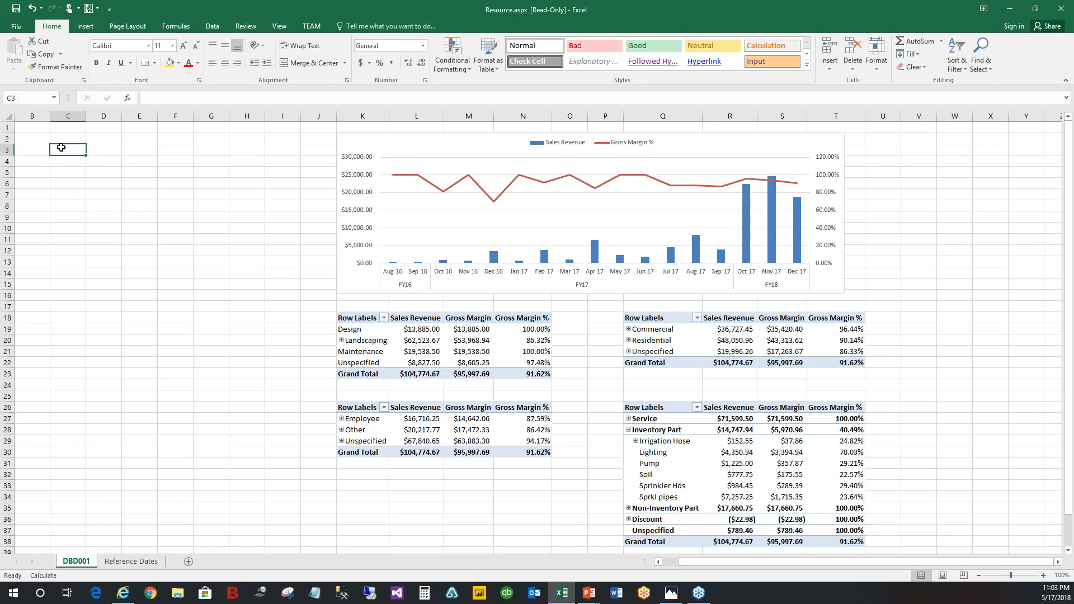
{"action": "left_click", "coordinate": [85, 26]}
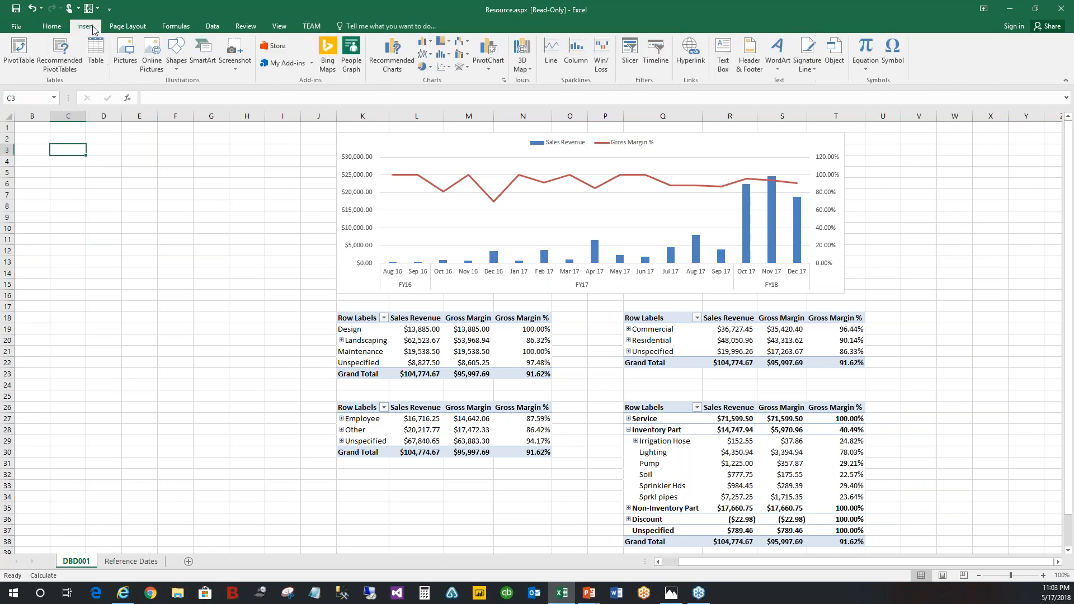
{"action": "left_click", "coordinate": [631, 66]}
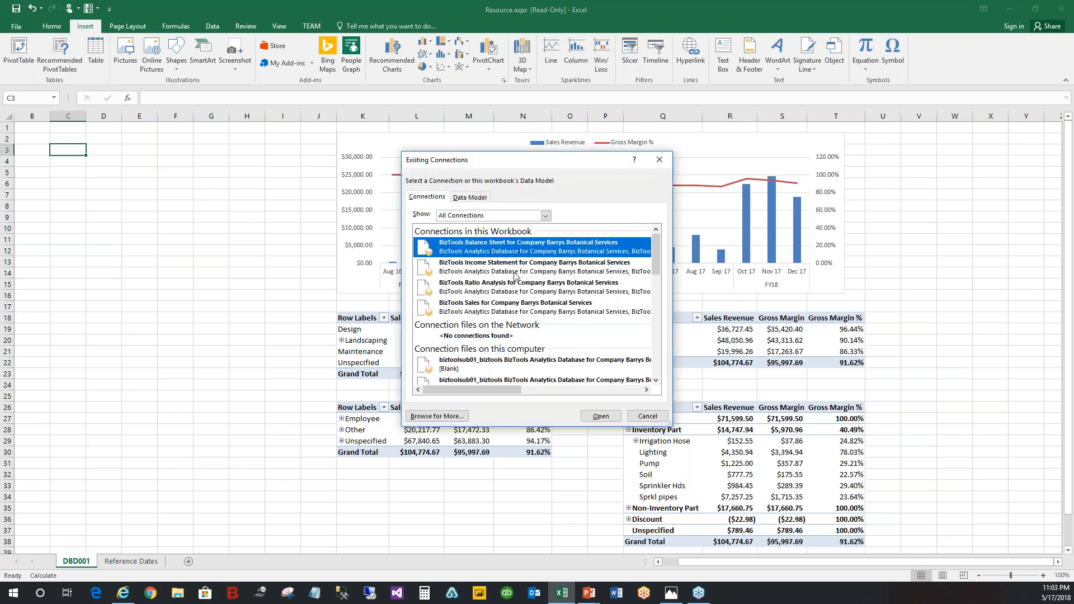
{"action": "left_click", "coordinate": [503, 309]}
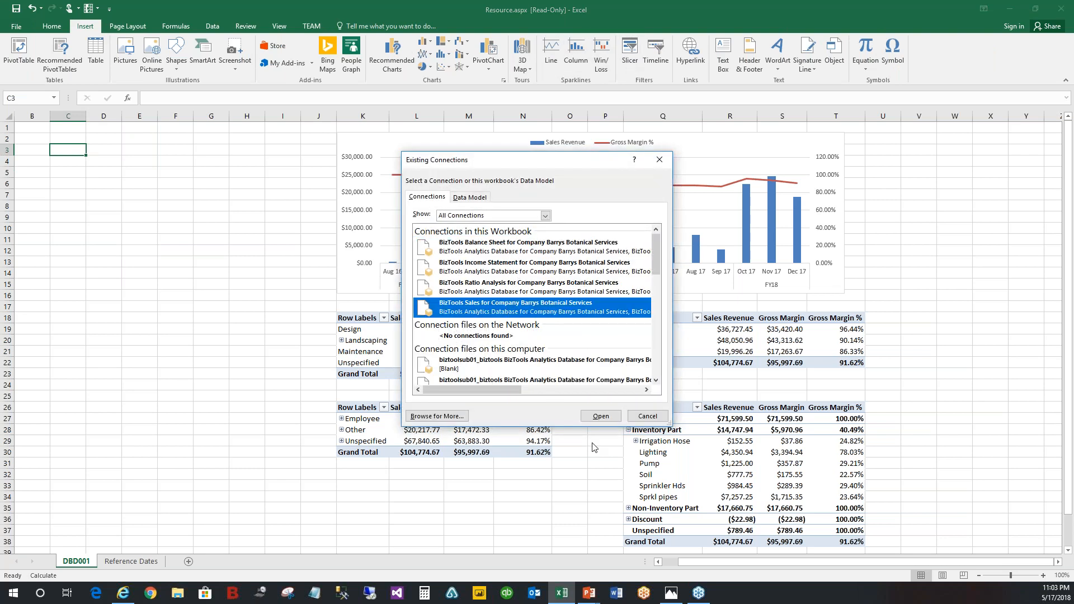
{"action": "left_click", "coordinate": [601, 416]}
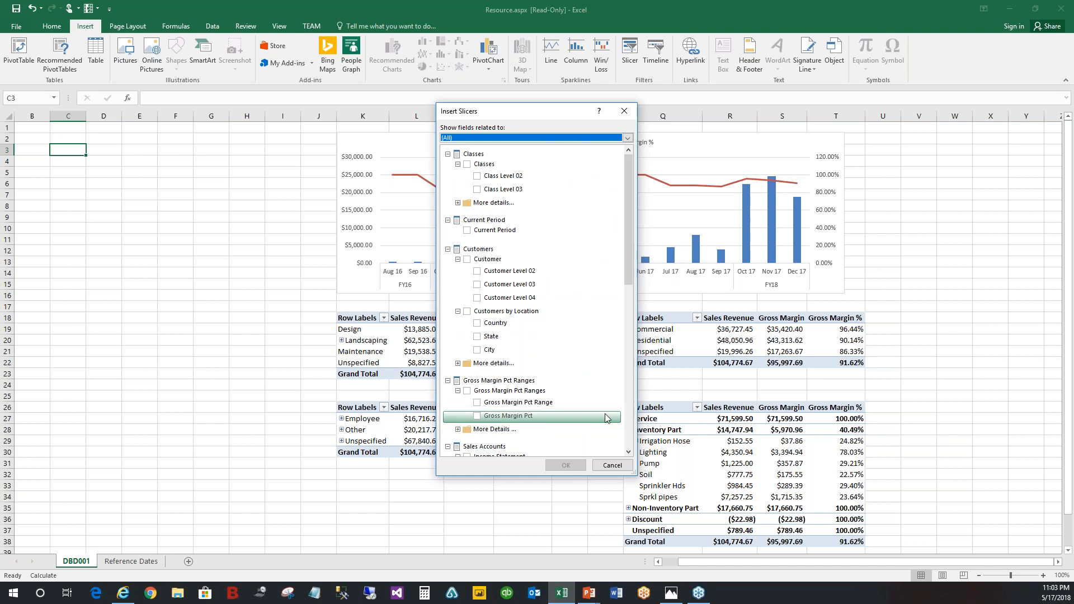
Add Fiscal Year and Fiscal Quarter slicers from the Time hierarchy, and place them side by side in the empty area left of the PivotChart
{"action": "left_click_drag", "start_coordinate": [630, 240], "coordinate": [637, 404]}
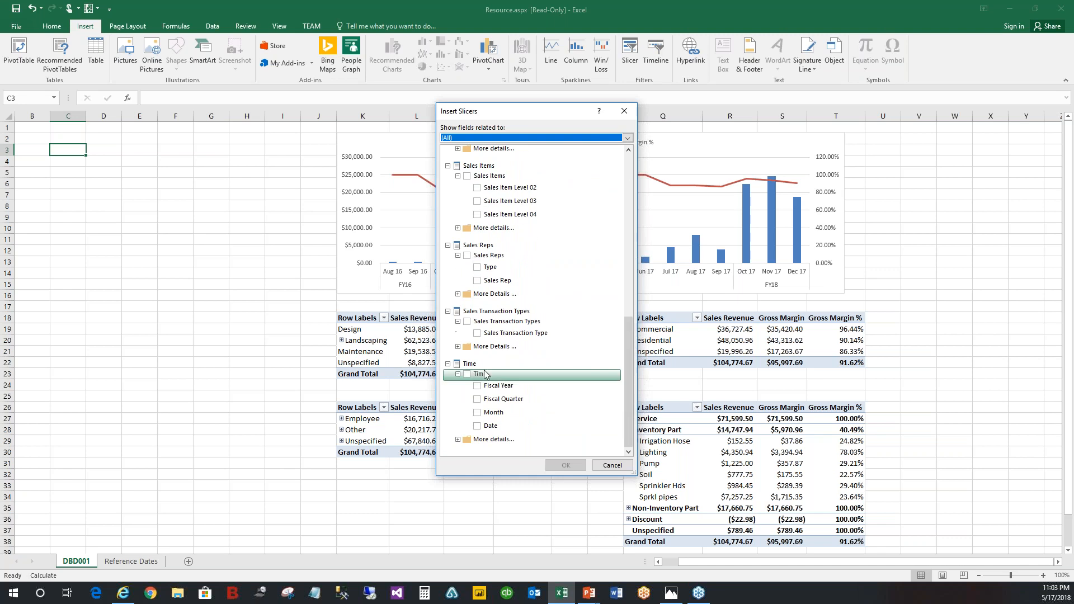
{"action": "left_click", "coordinate": [485, 386]}
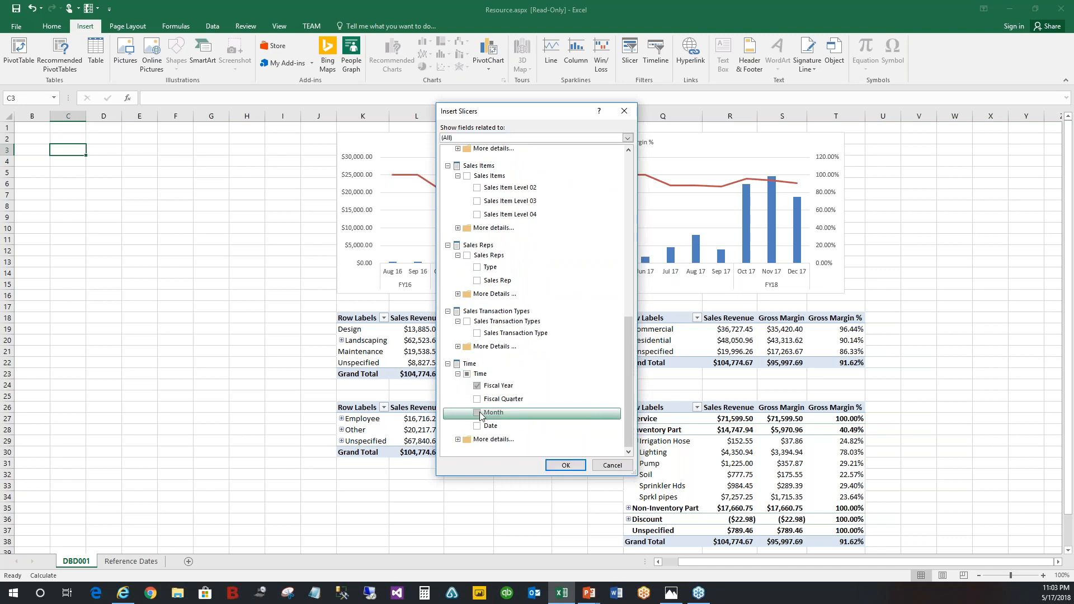
{"action": "left_click", "coordinate": [492, 399]}
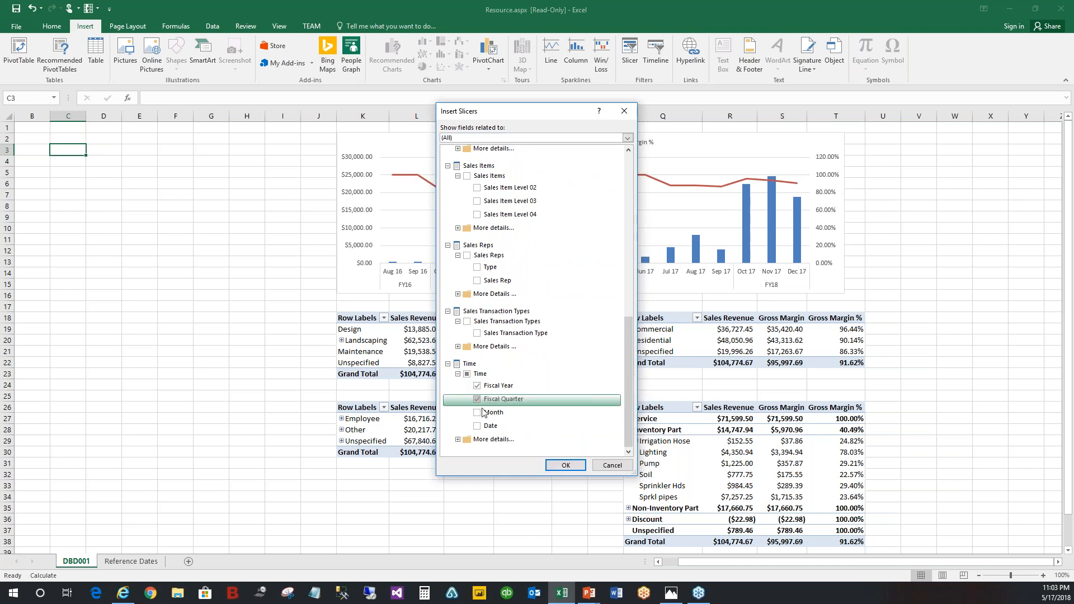
{"action": "left_click", "coordinate": [566, 467]}
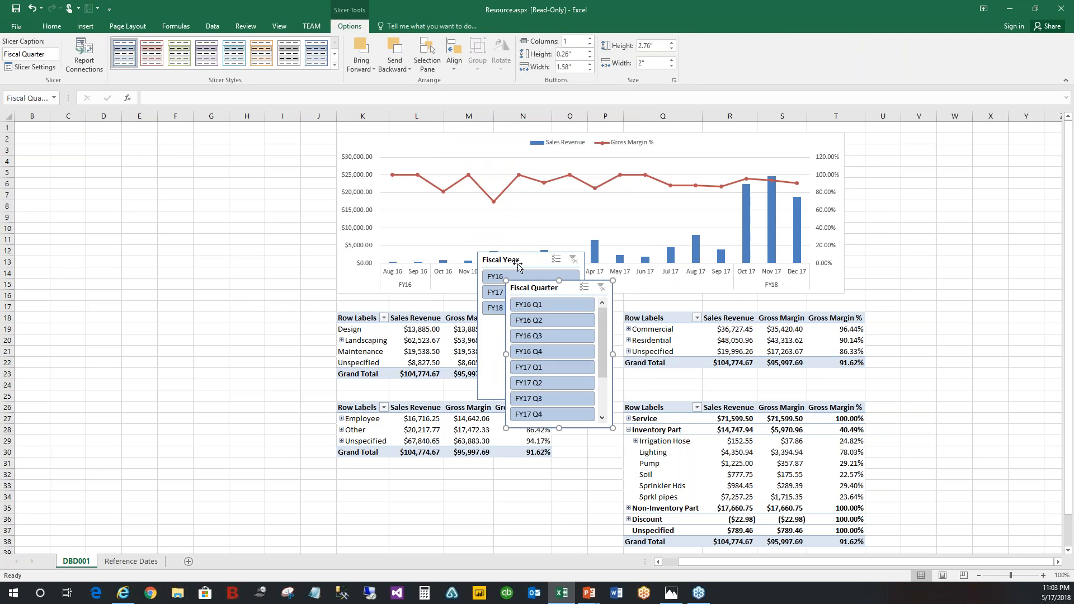
{"action": "left_click_drag", "start_coordinate": [518, 260], "coordinate": [79, 138]}
{"action": "left_click_drag", "start_coordinate": [583, 287], "coordinate": [195, 139]}
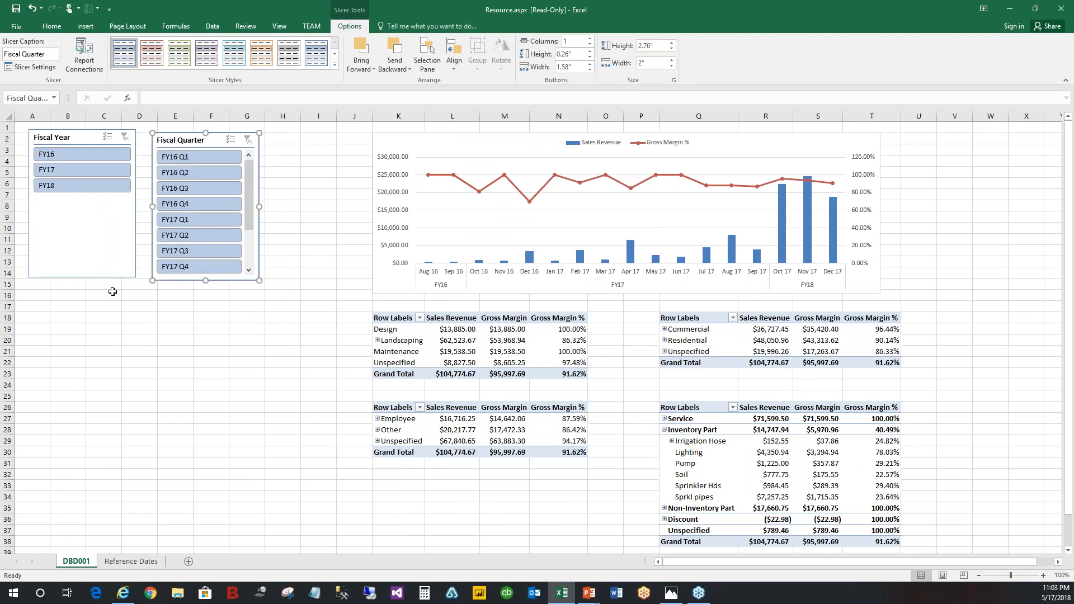
Insert a Customer Level 02 slicer from the Classes PivotTable and place it below the Fiscal Quarter slicer
{"action": "left_click", "coordinate": [399, 348]}
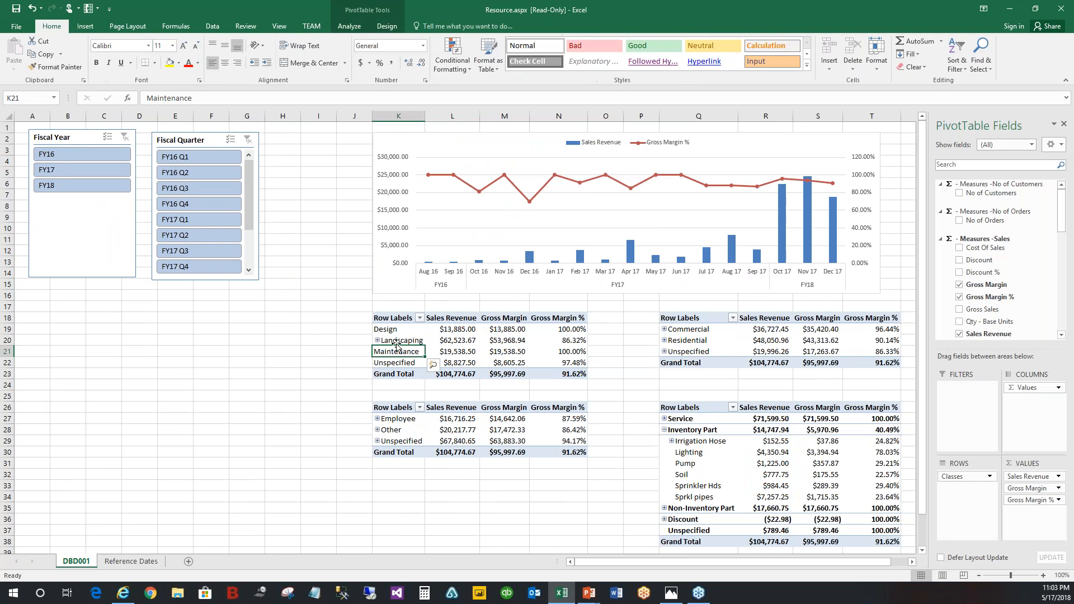
{"action": "left_click", "coordinate": [87, 26]}
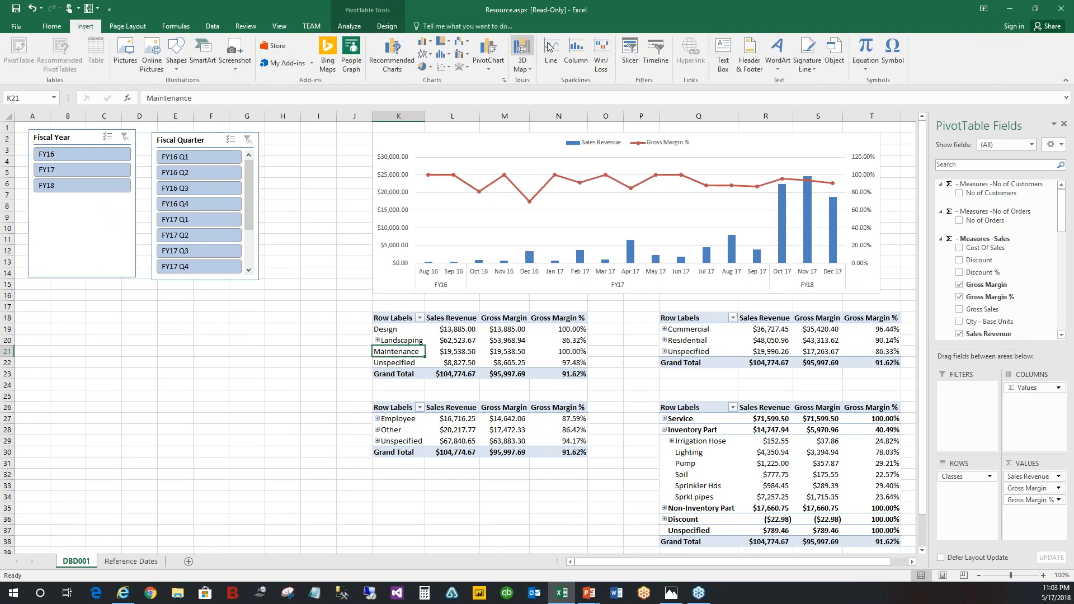
{"action": "left_click", "coordinate": [630, 62]}
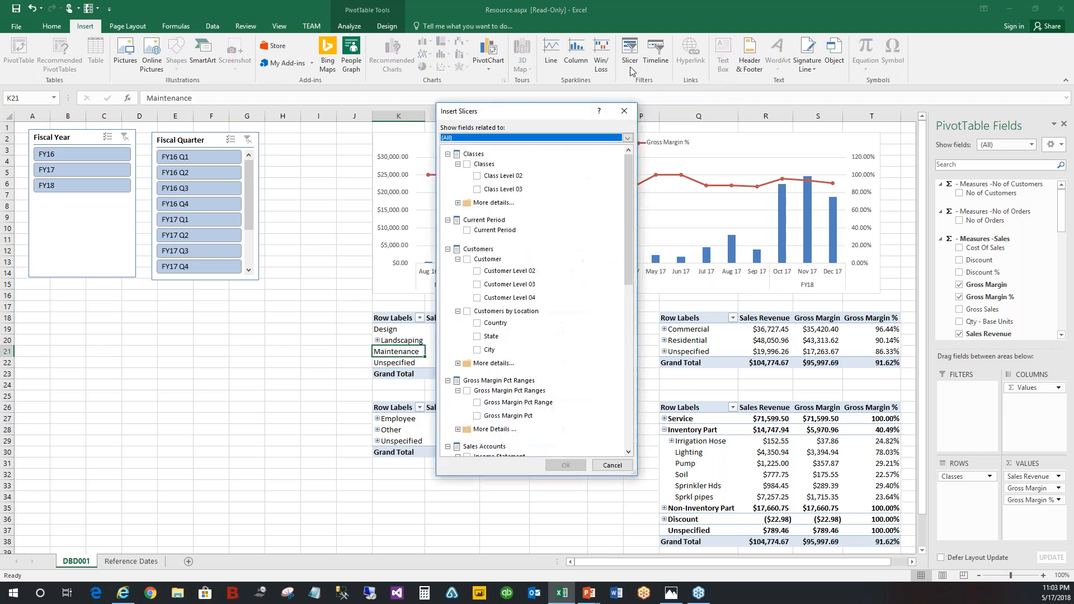
{"action": "left_click", "coordinate": [478, 271]}
{"action": "left_click", "coordinate": [566, 465]}
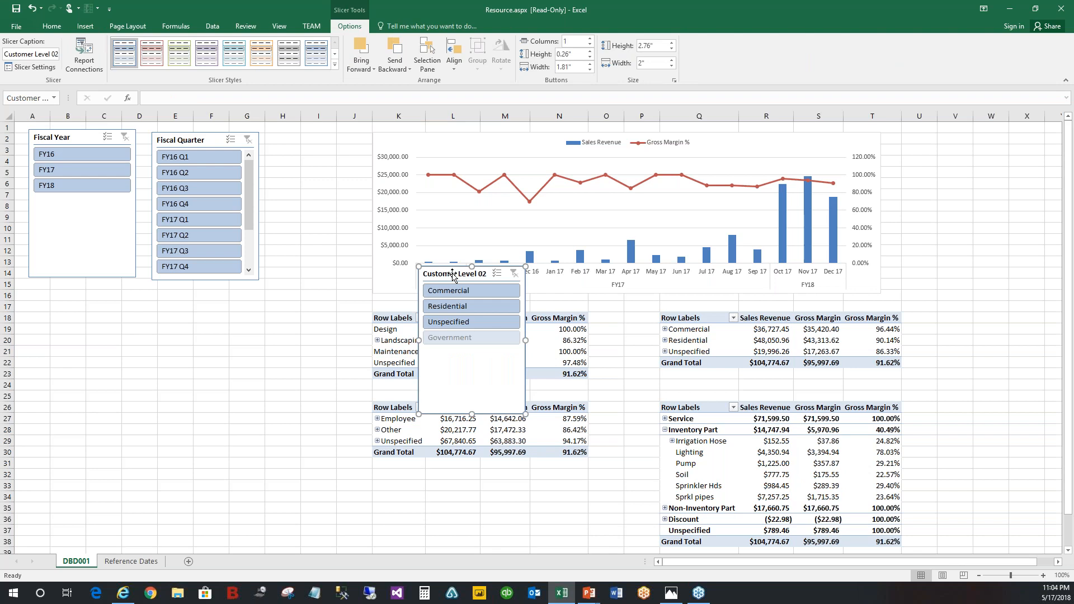
{"action": "left_click_drag", "start_coordinate": [452, 273], "coordinate": [263, 309]}
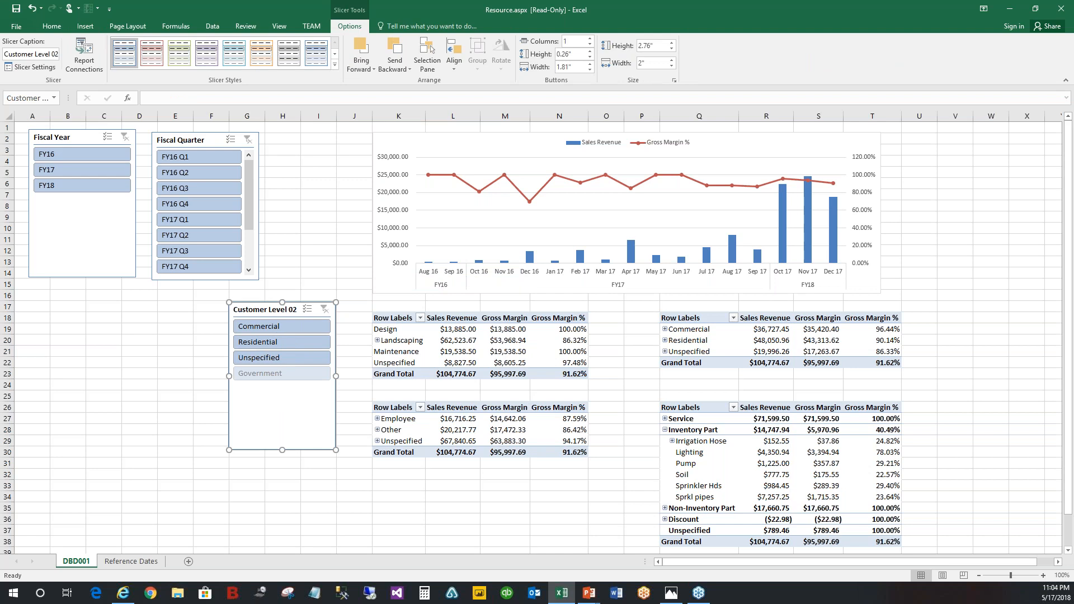
Caption the Customer Level 02 slicer "Customer Types" and shorten it to about 1.59 inches high
{"action": "right_click", "coordinate": [265, 311]}
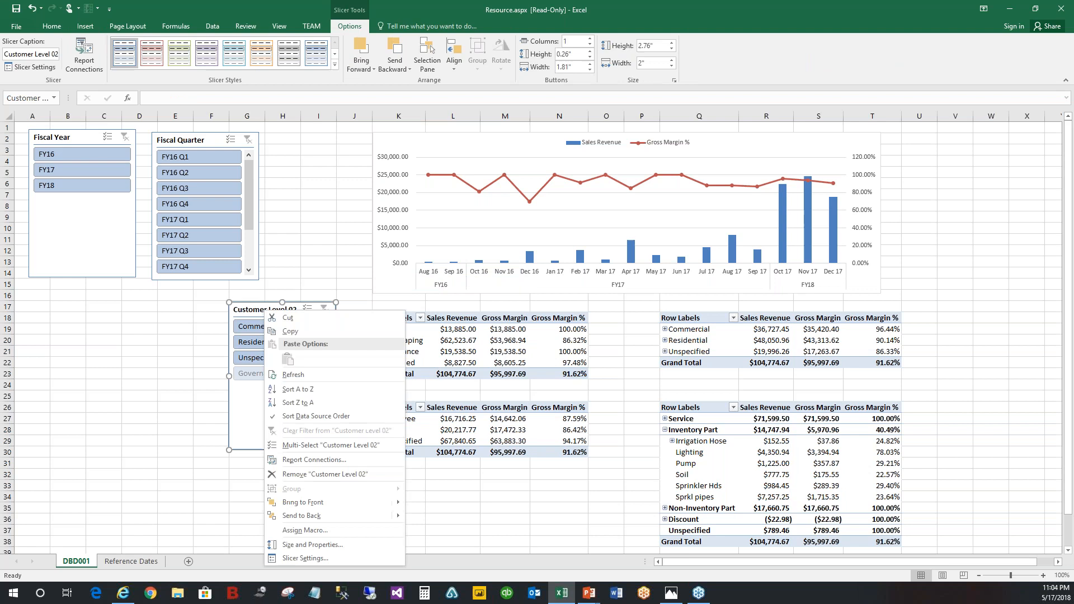
{"action": "left_click", "coordinate": [305, 560]}
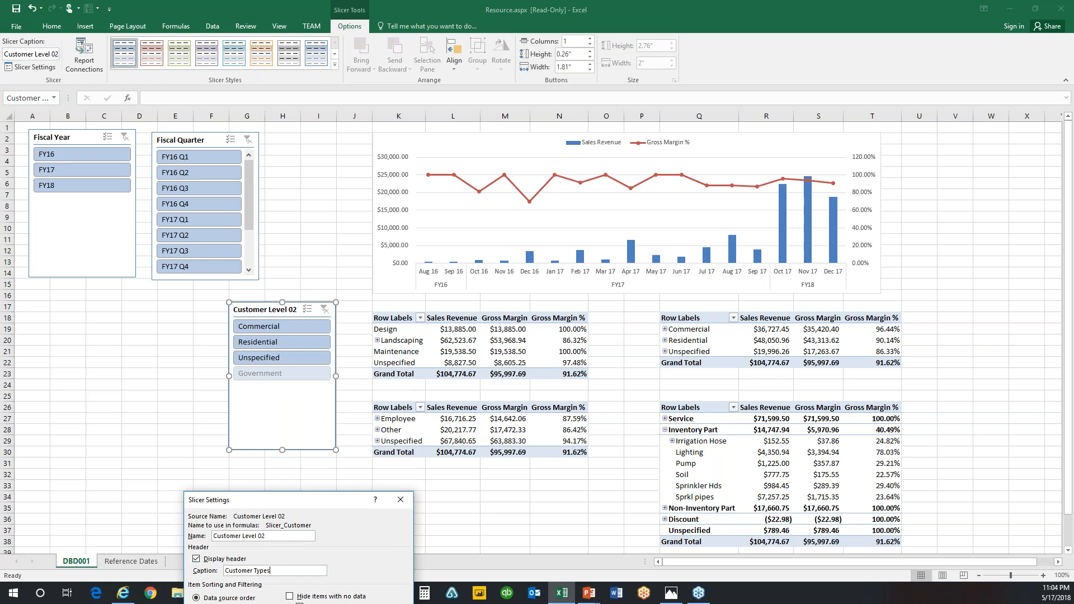
{"action": "left_click_drag", "start_coordinate": [327, 500], "coordinate": [356, 386]}
{"action": "left_click", "coordinate": [370, 521]}
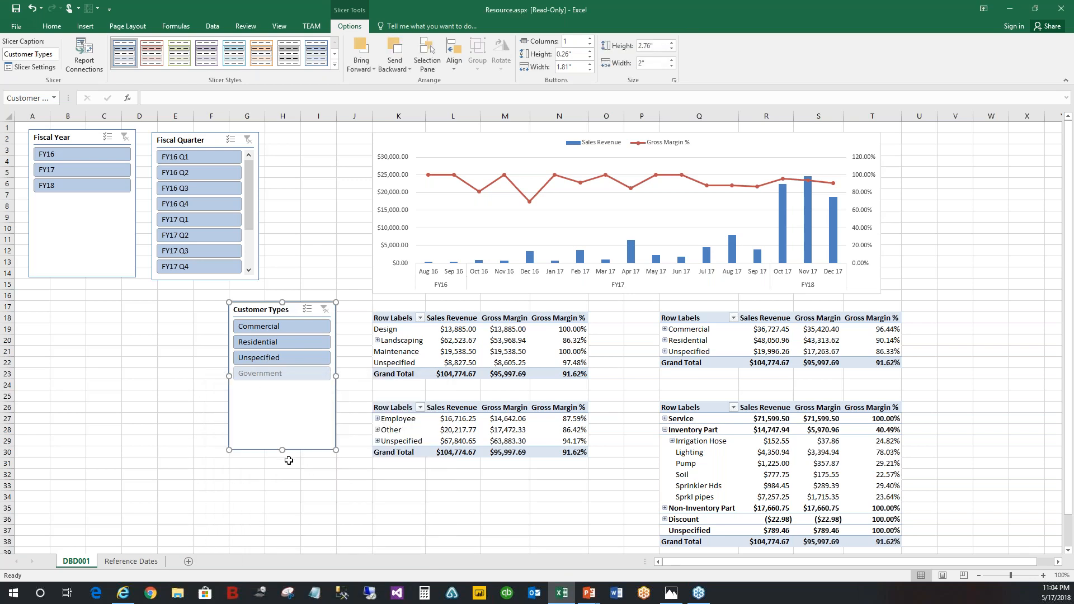
{"action": "left_click_drag", "start_coordinate": [290, 402], "coordinate": [307, 390]}
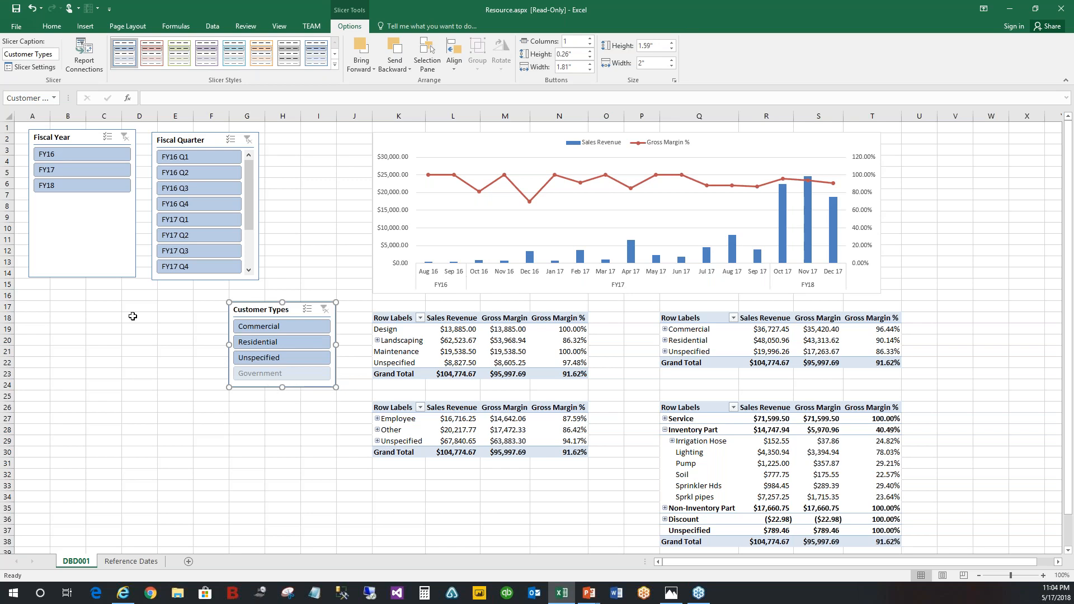
Insert a Class Level 02 slicer from the Classes PivotTable and place it below the Fiscal Year slicer
{"action": "left_click", "coordinate": [450, 329]}
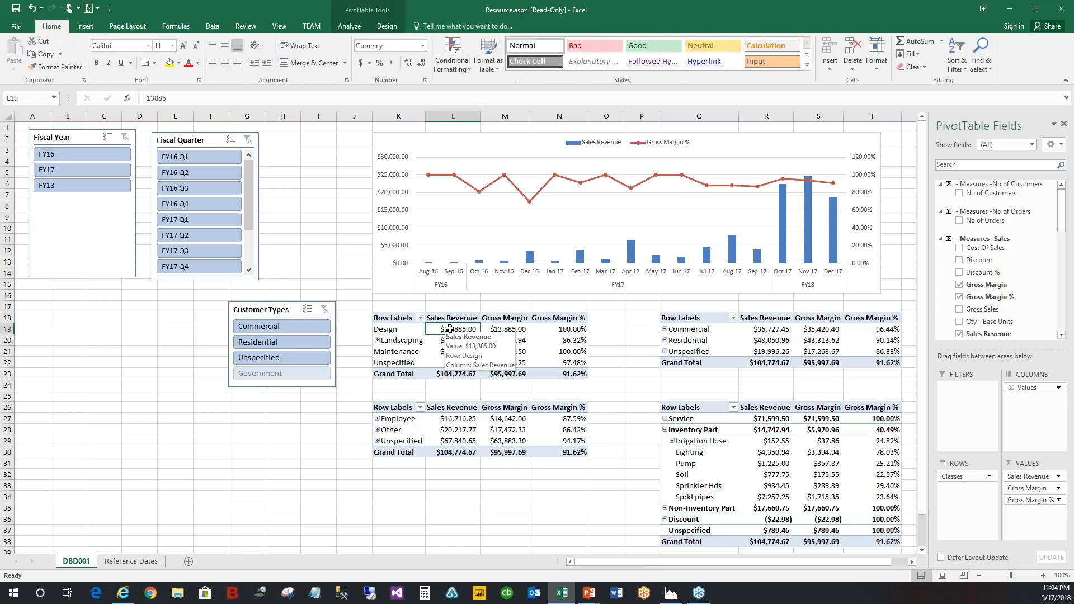
{"action": "left_click", "coordinate": [94, 25]}
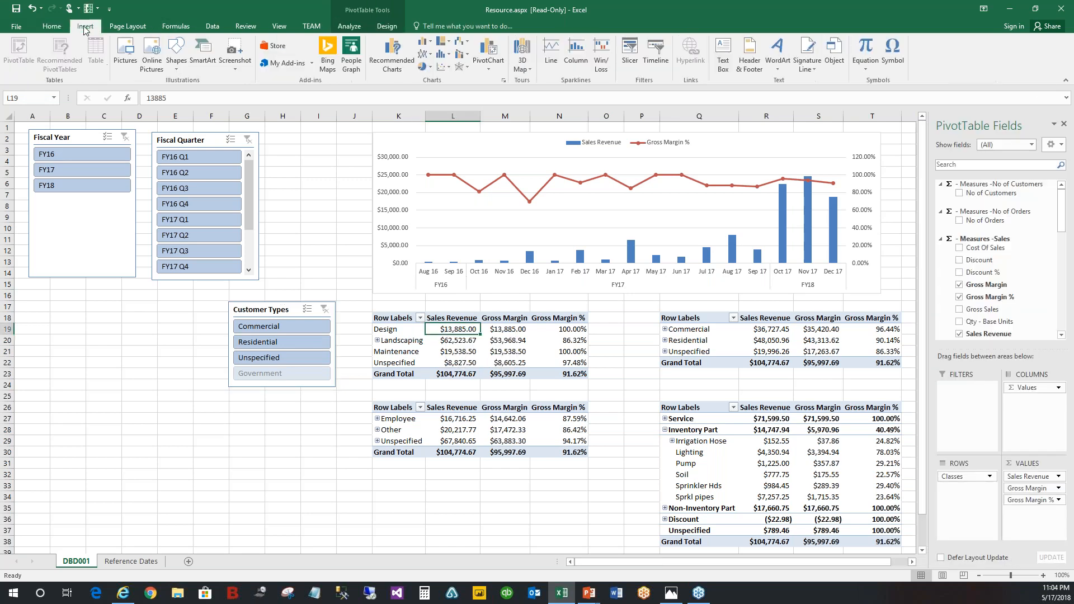
{"action": "left_click", "coordinate": [634, 70]}
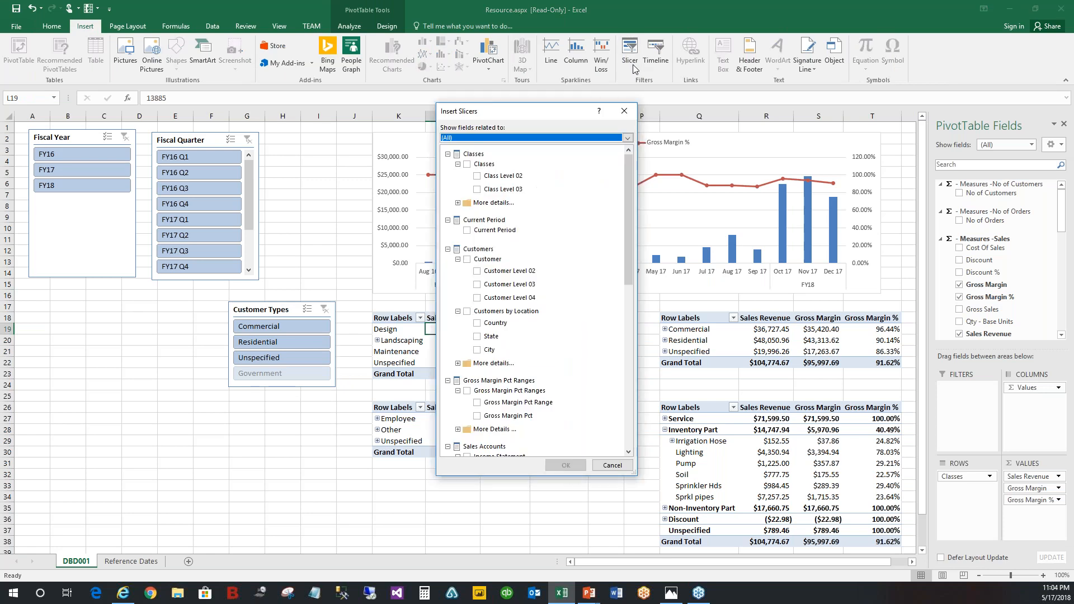
{"action": "left_click", "coordinate": [478, 176]}
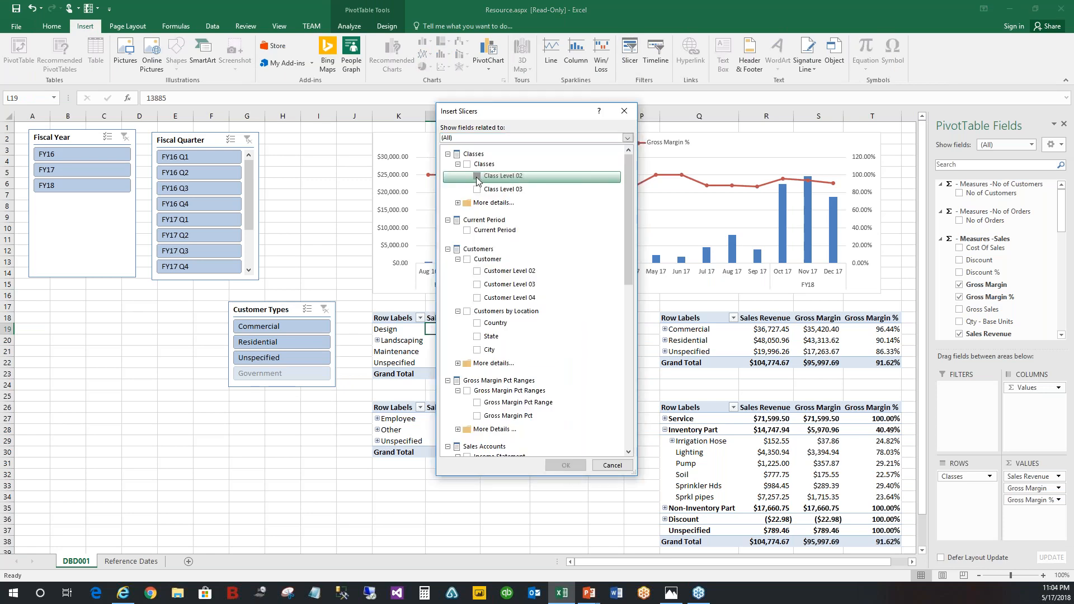
{"action": "left_click", "coordinate": [566, 465]}
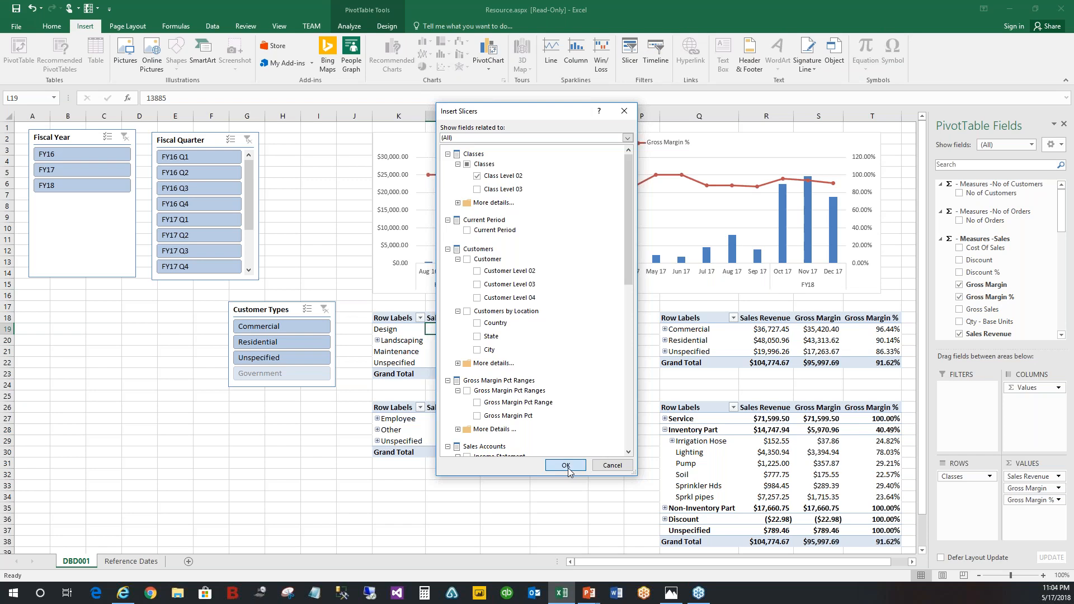
{"action": "left_click_drag", "start_coordinate": [481, 271], "coordinate": [107, 302]}
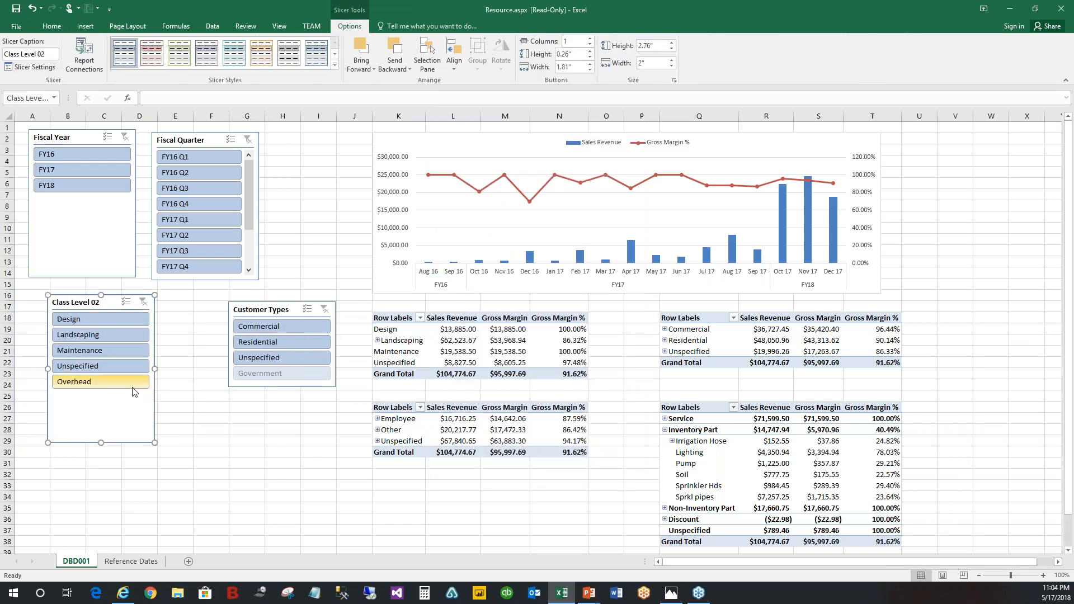
Shorten the Class Level 02 slicer to about 1.87 inches high and caption it "Classes"
{"action": "left_click_drag", "start_coordinate": [101, 439], "coordinate": [103, 394]}
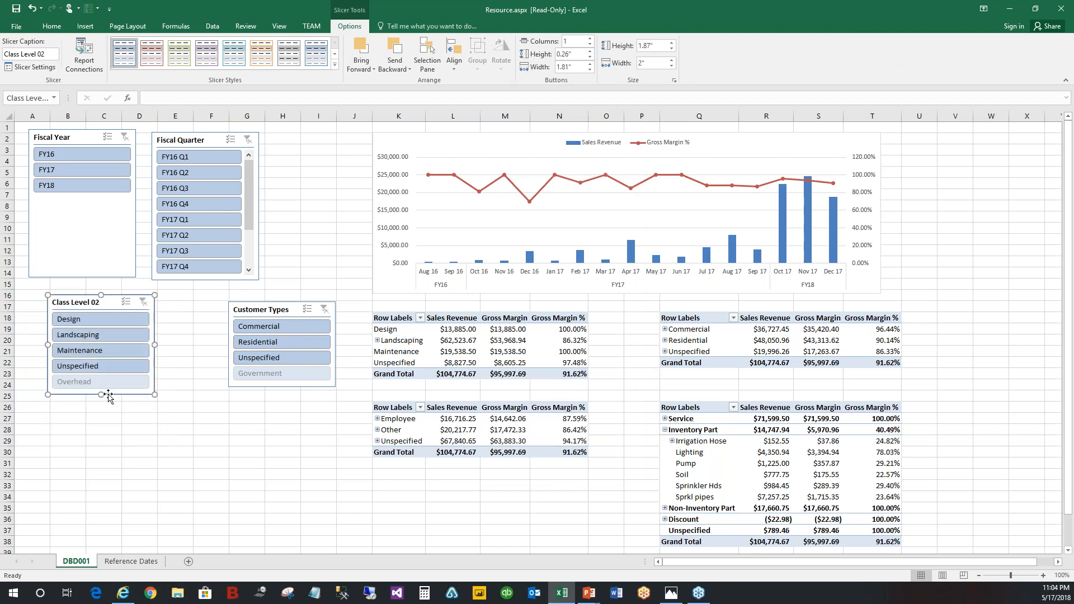
{"action": "right_click", "coordinate": [111, 304]}
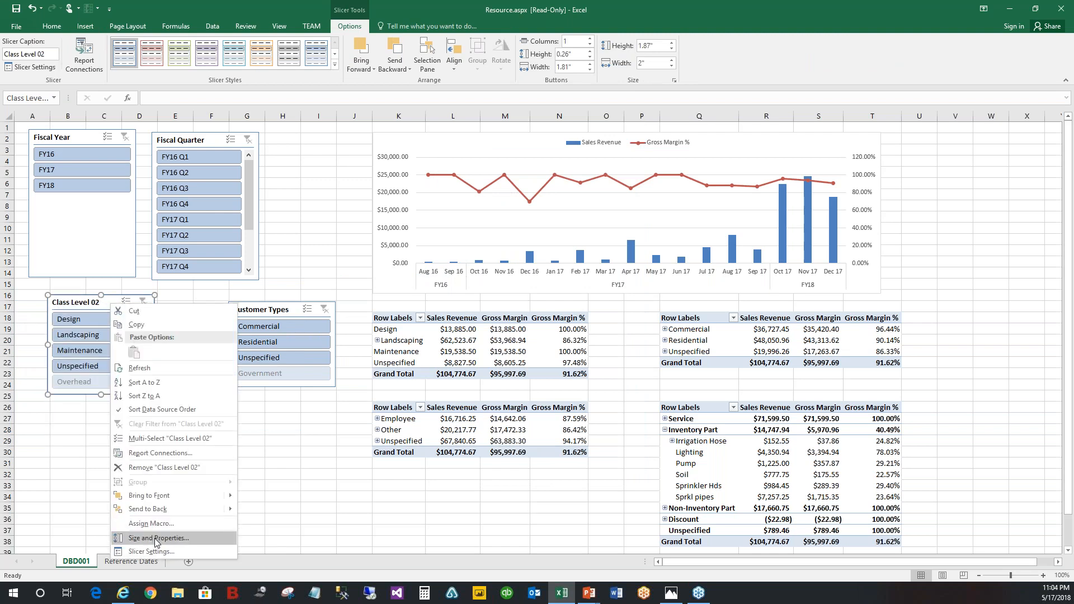
{"action": "left_click", "coordinate": [152, 551]}
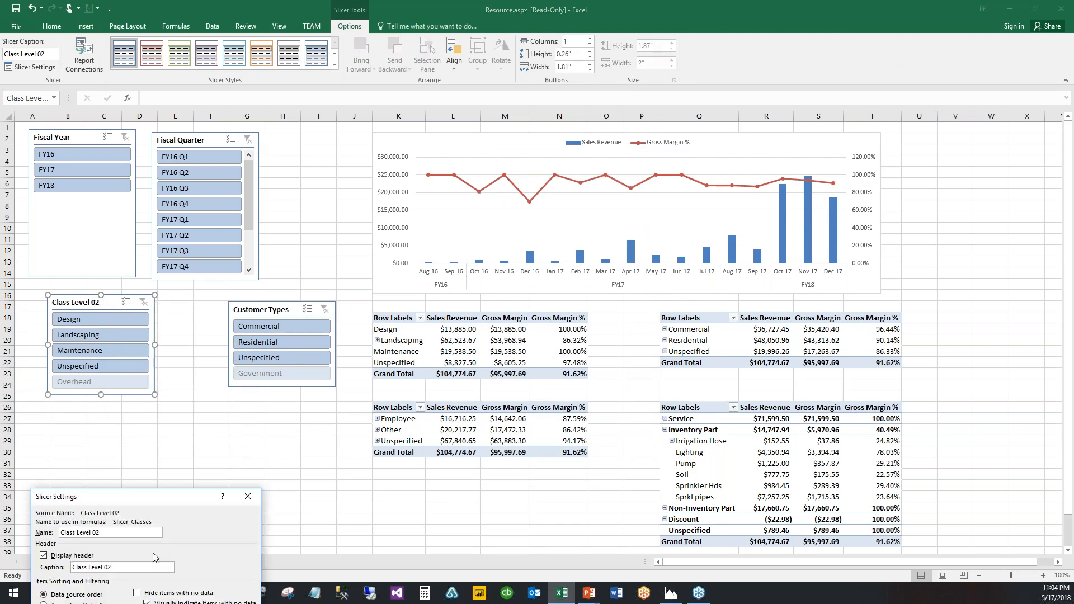
{"action": "left_click_drag", "start_coordinate": [179, 499], "coordinate": [278, 404]}
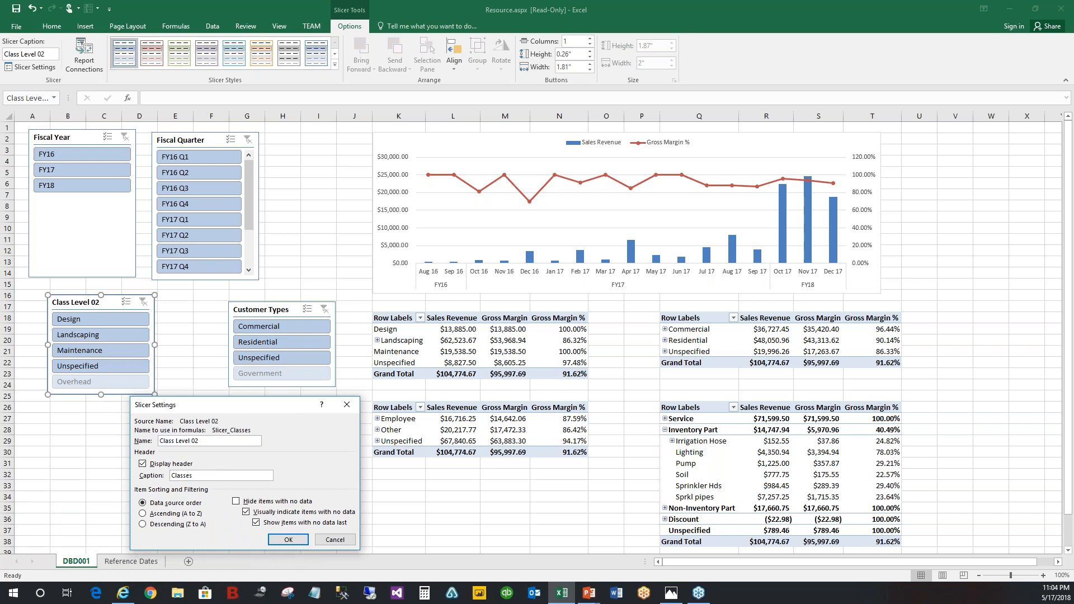
{"action": "left_click", "coordinate": [290, 540]}
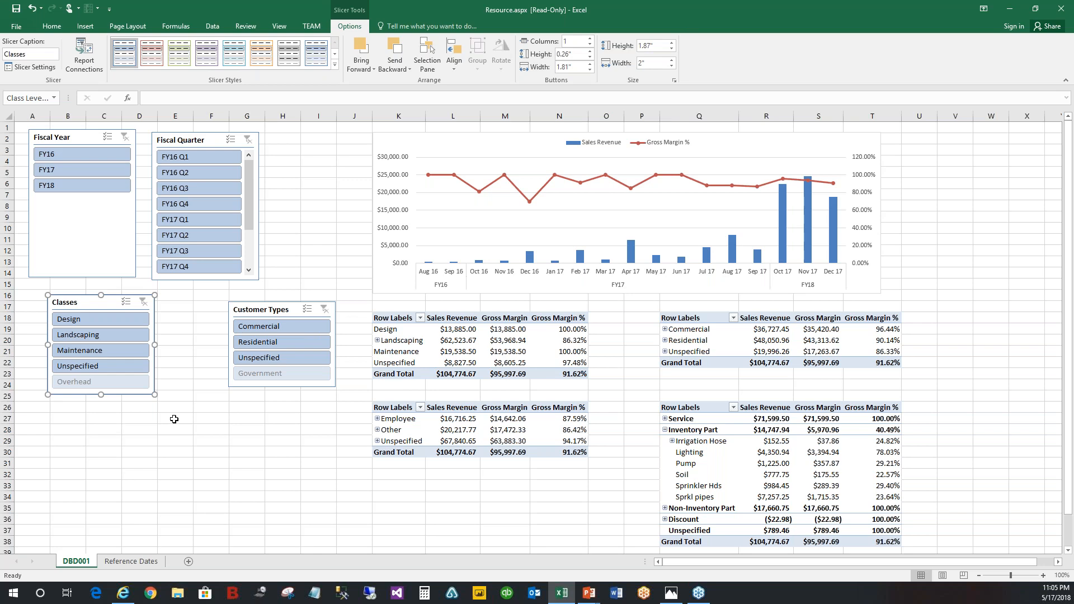
Insert a Sales Rep slicer from the Classes PivotTable and place it directly below the Classes slicer
{"action": "left_click_drag", "start_coordinate": [426, 352], "coordinate": [398, 352]}
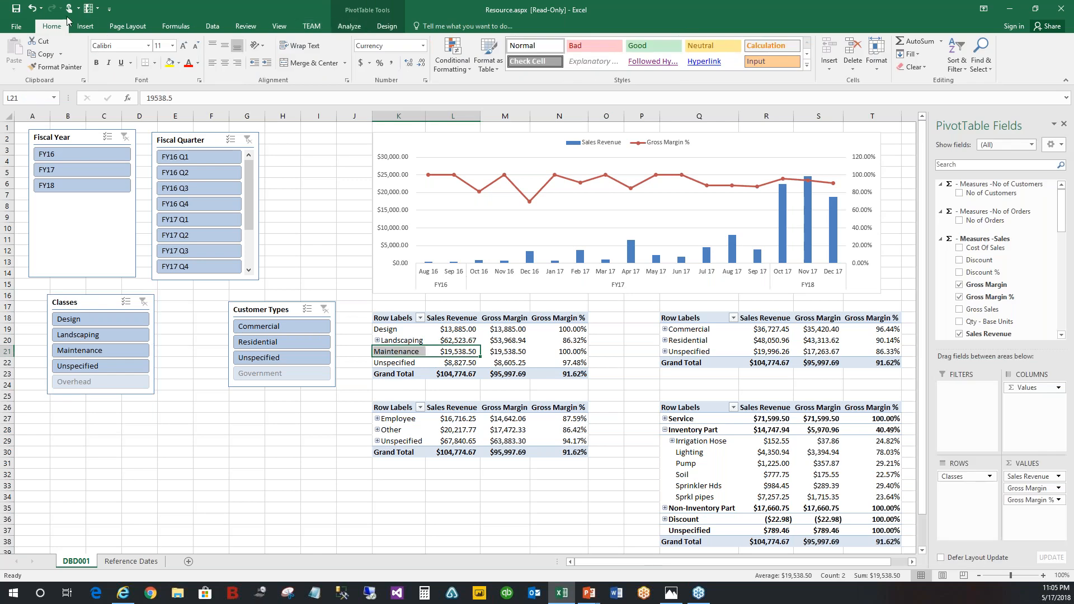
{"action": "left_click", "coordinate": [92, 27]}
{"action": "left_click", "coordinate": [632, 63]}
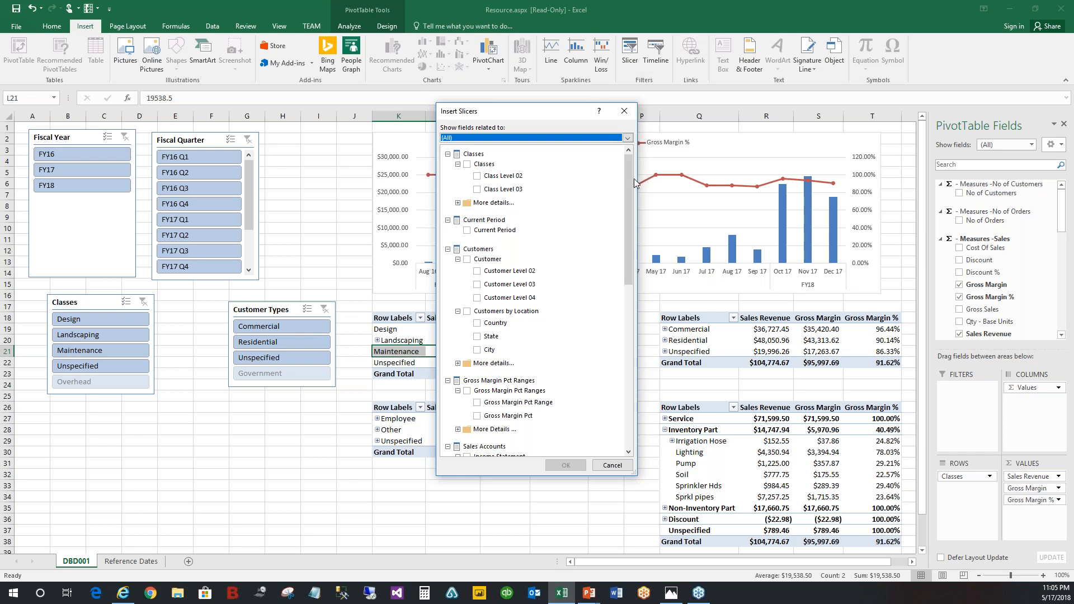
{"action": "left_click_drag", "start_coordinate": [630, 180], "coordinate": [632, 318]}
{"action": "left_click", "coordinate": [485, 342]}
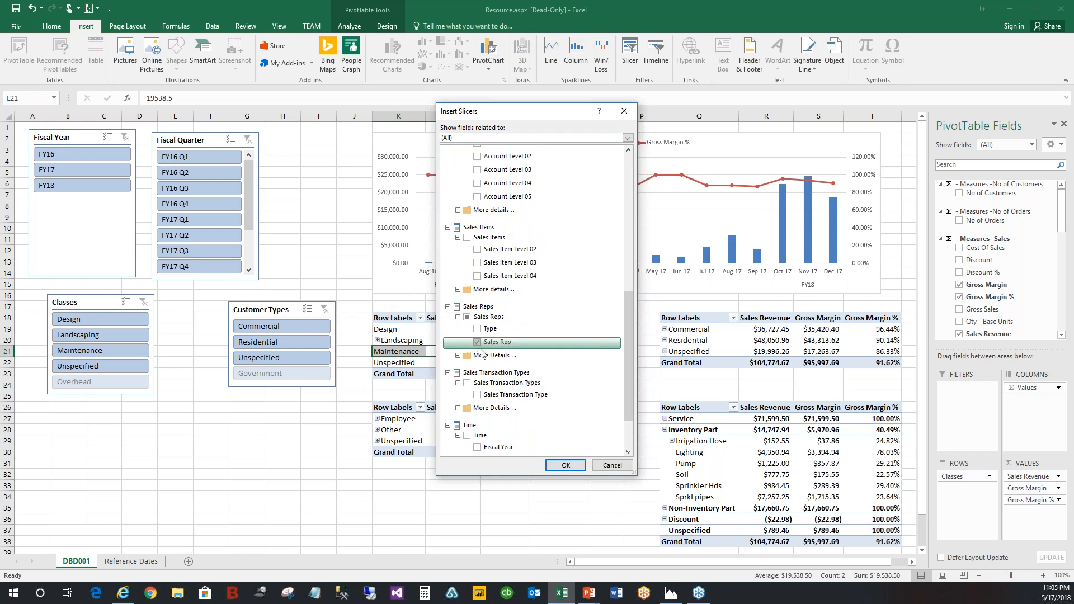
{"action": "left_click", "coordinate": [566, 465]}
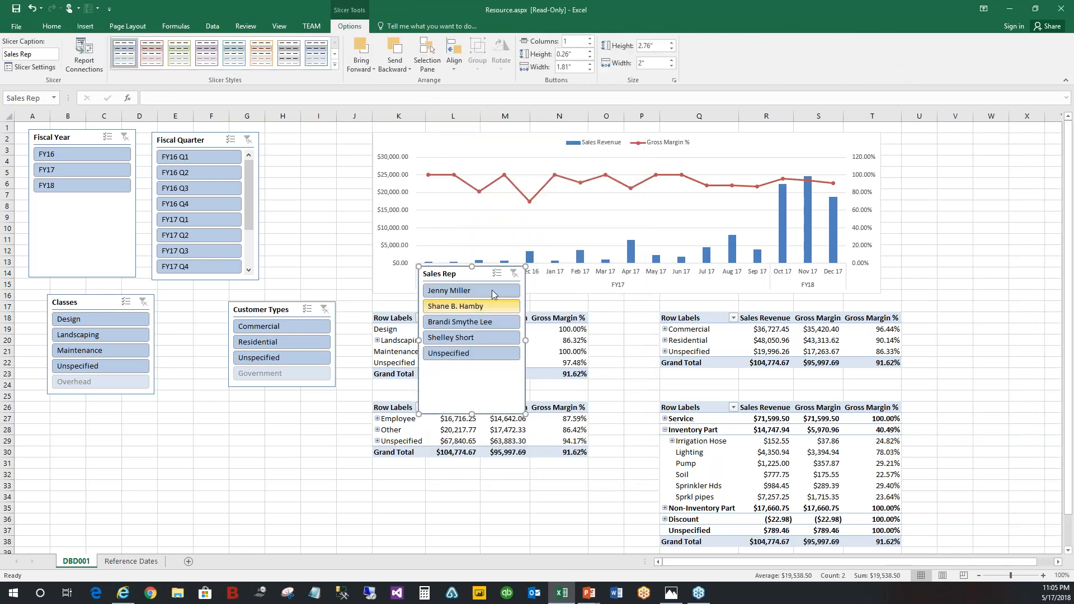
{"action": "left_click_drag", "start_coordinate": [415, 311], "coordinate": [44, 445]}
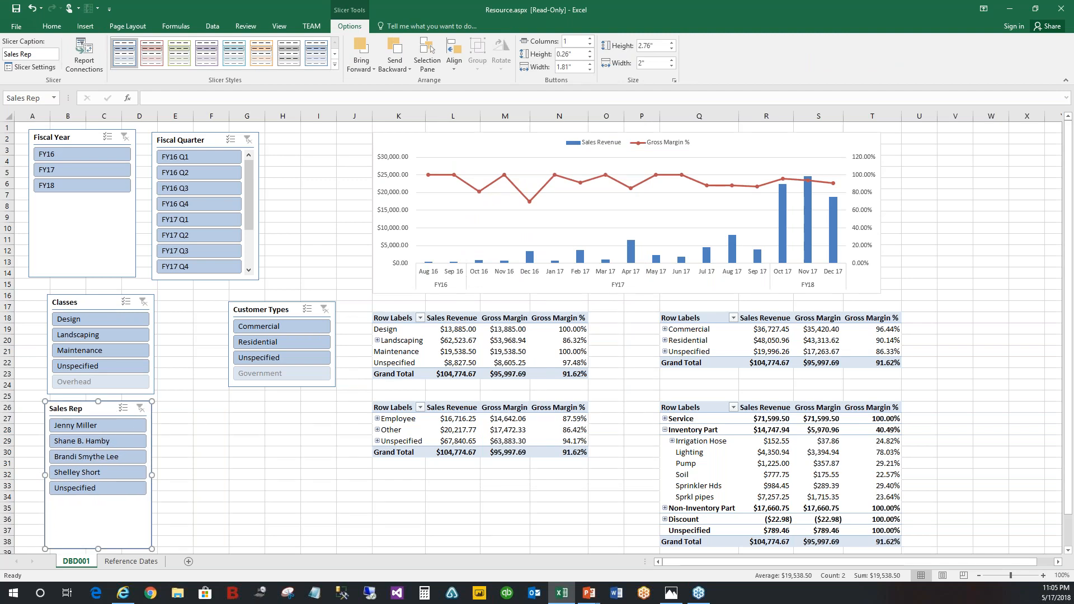
Insert a State slicer from the Sales Reps PivotTable and place it below Customer Types, about 1.77 inches high
{"action": "left_click", "coordinate": [414, 419]}
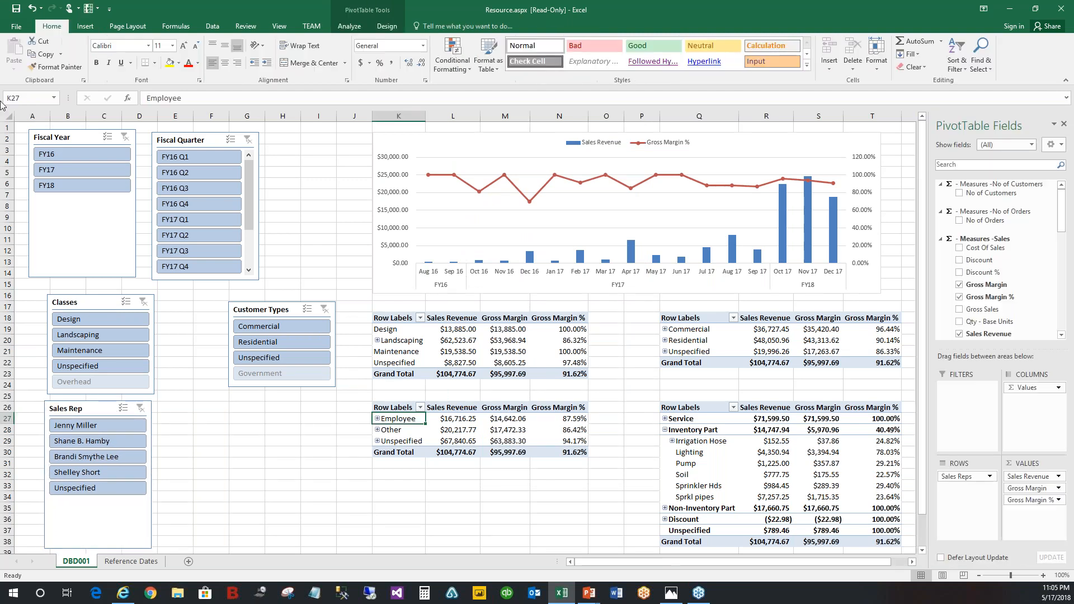
{"action": "left_click", "coordinate": [85, 26]}
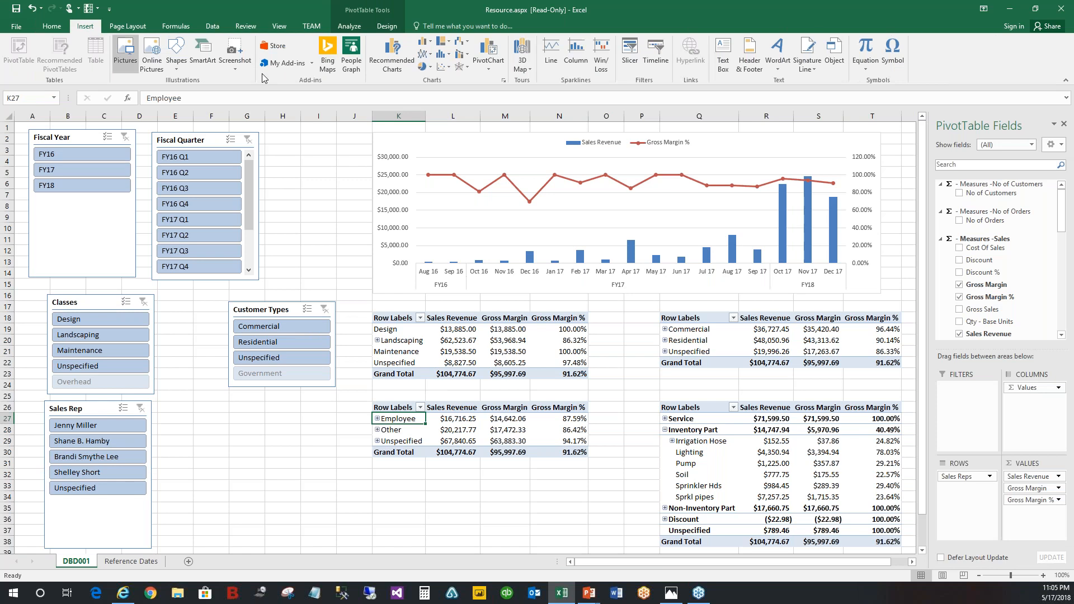
{"action": "left_click", "coordinate": [630, 58]}
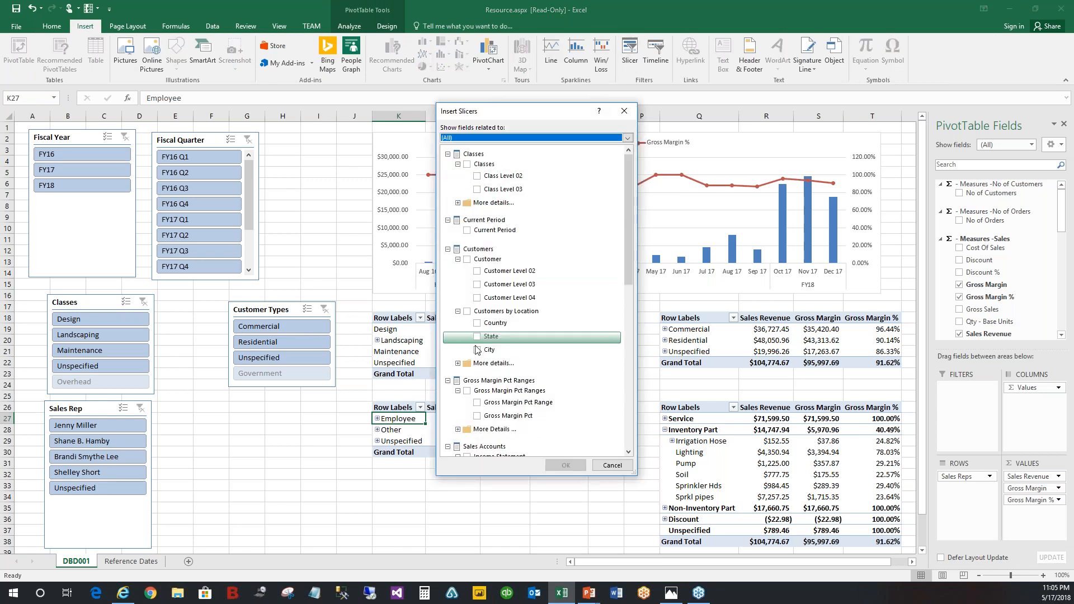
{"action": "left_click", "coordinate": [477, 336]}
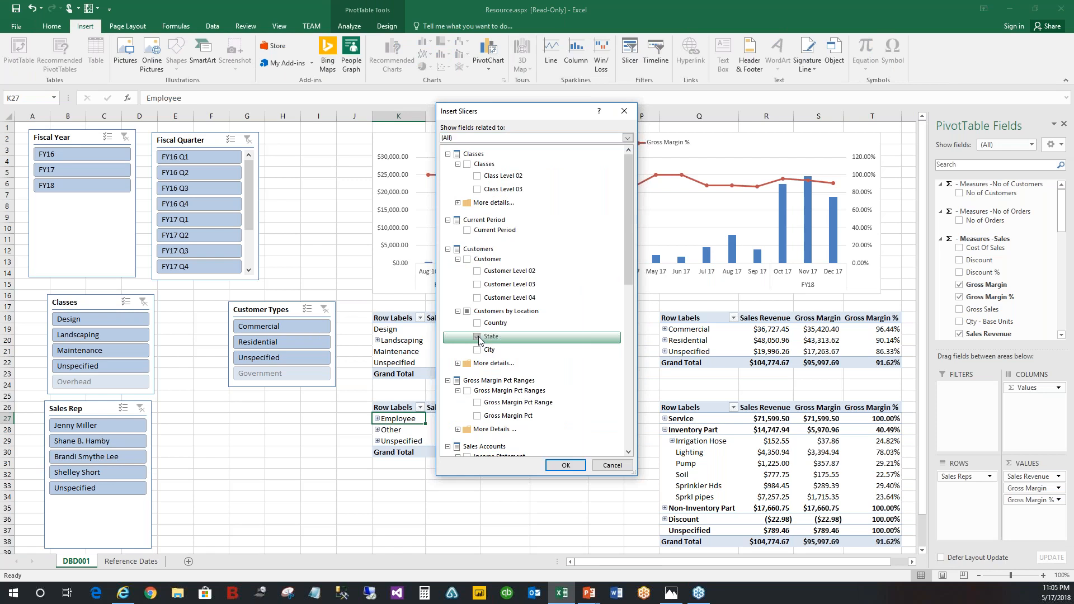
{"action": "left_click", "coordinate": [566, 465]}
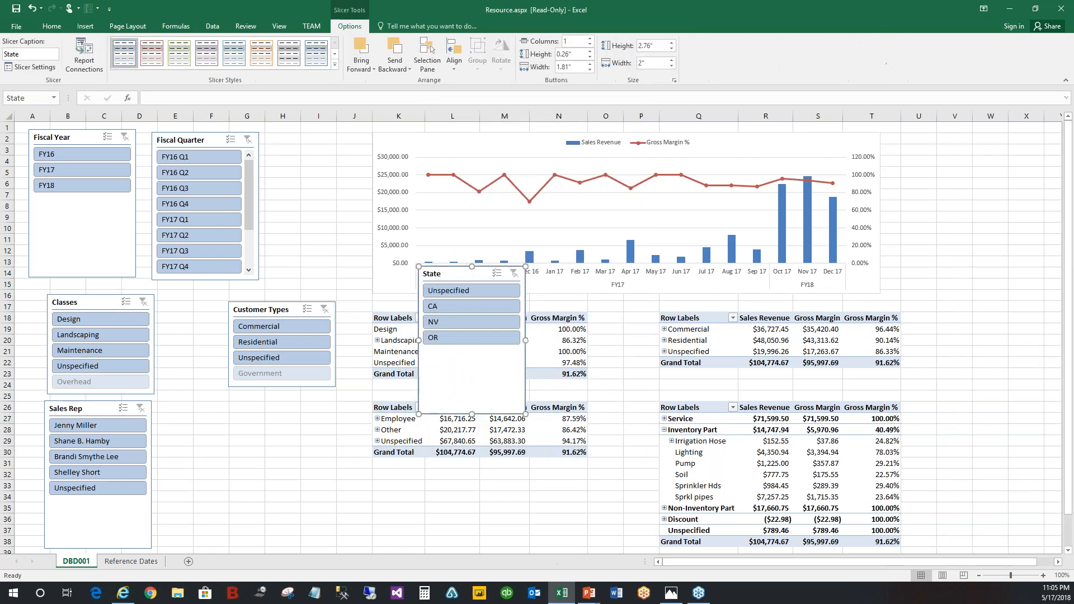
{"action": "left_click_drag", "start_coordinate": [487, 274], "coordinate": [243, 430]}
{"action": "left_click_drag", "start_coordinate": [264, 542], "coordinate": [265, 490]}
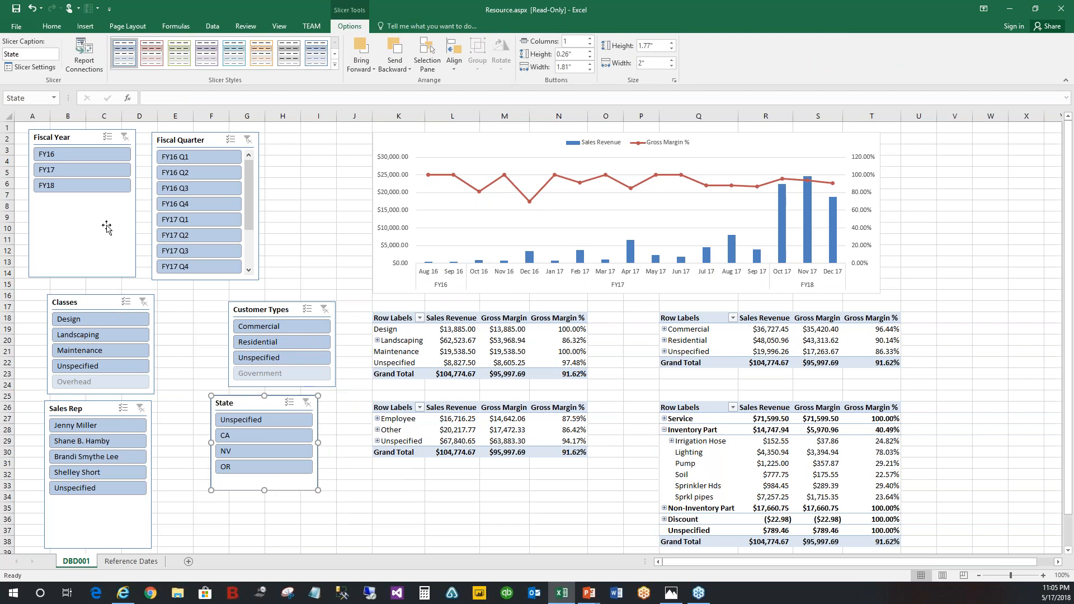
Move the Fiscal Year slicer closer to the sheet's upper-left corner and shorten it to about 1.3 inches high
{"action": "left_click_drag", "start_coordinate": [85, 137], "coordinate": [74, 131]}
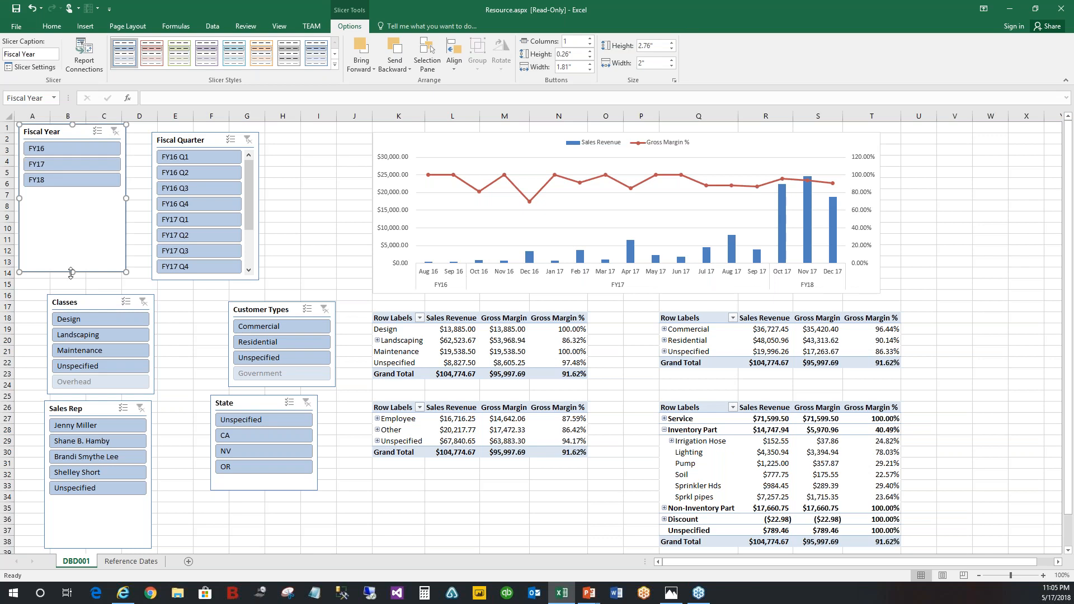
{"action": "left_click_drag", "start_coordinate": [76, 273], "coordinate": [75, 193]}
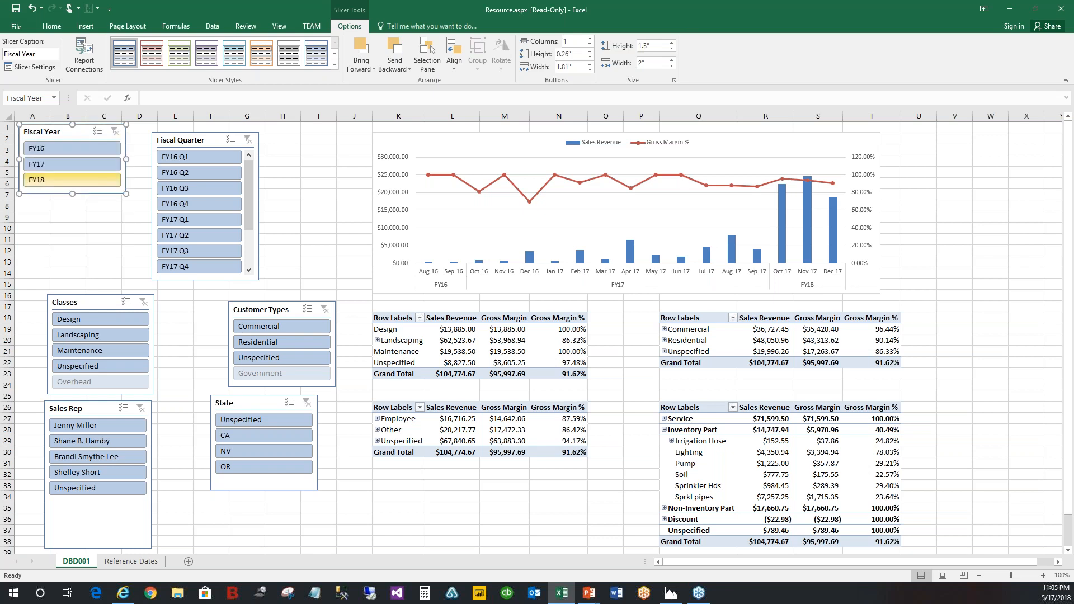
Sort the Fiscal Year slicer from Z to A
{"action": "right_click", "coordinate": [77, 135]}
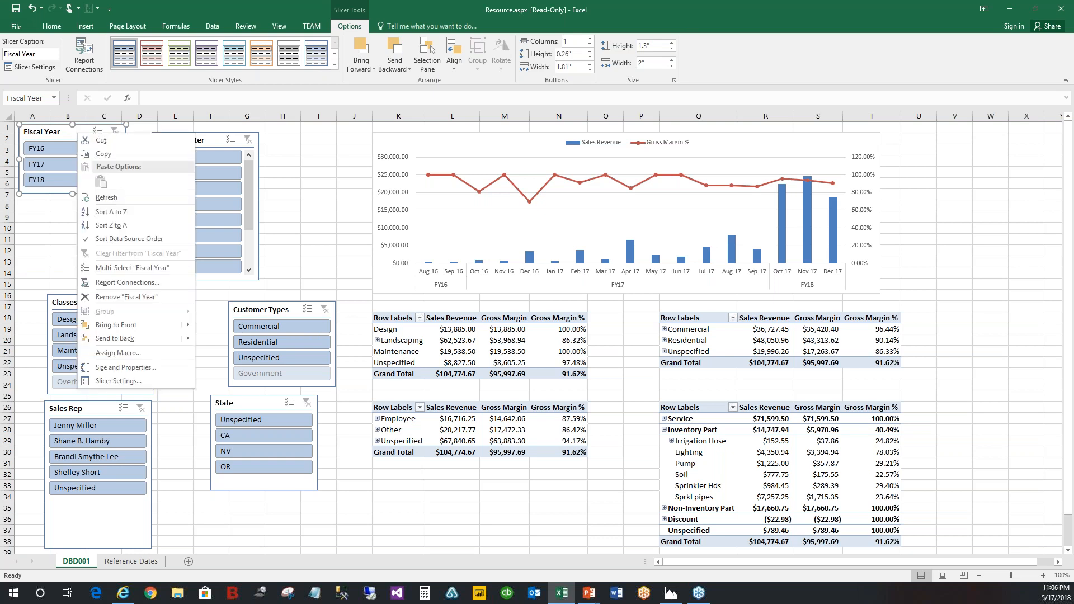
{"action": "left_click", "coordinate": [116, 212]}
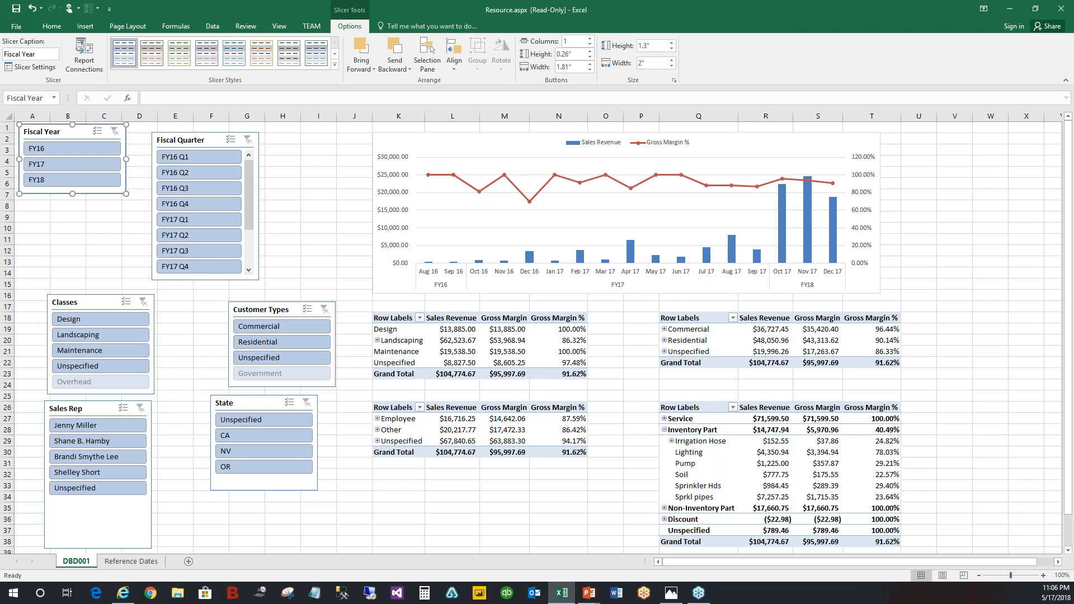
{"action": "right_click", "coordinate": [85, 132]}
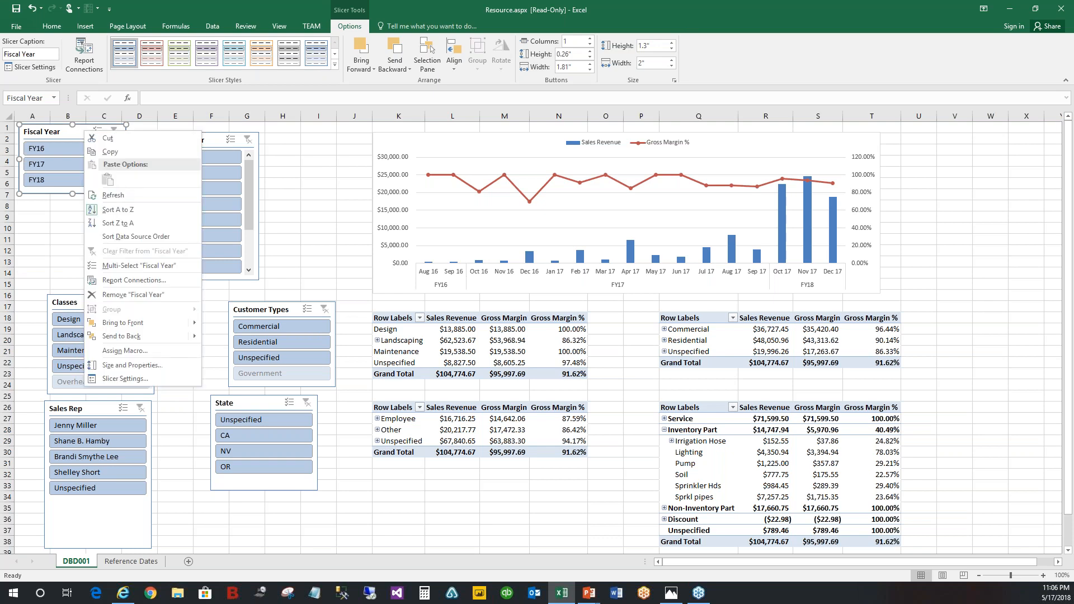
{"action": "left_click", "coordinate": [121, 224]}
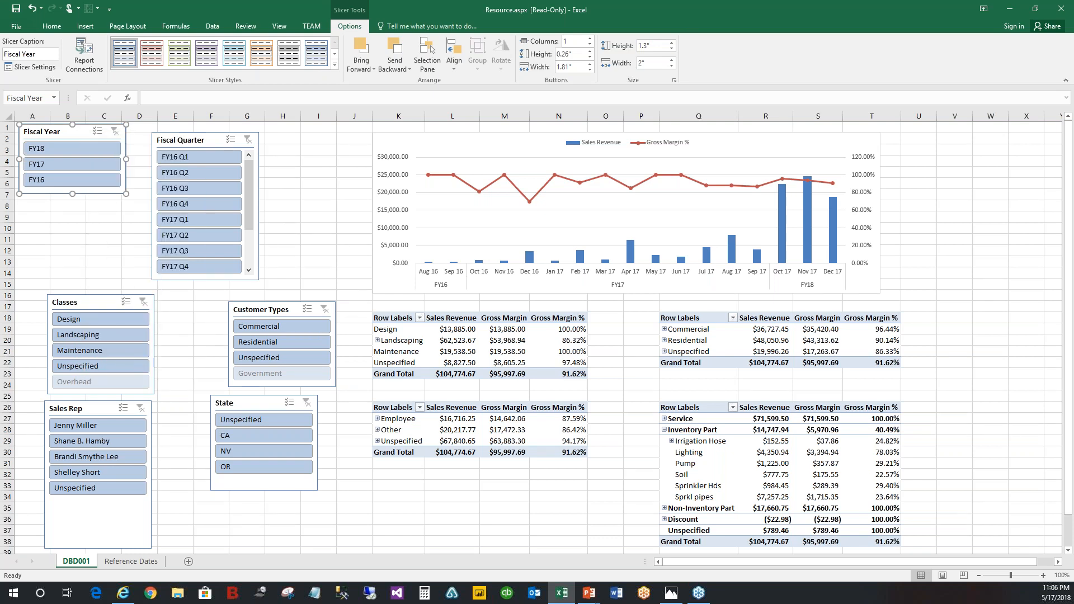
Sort the Fiscal Quarter slicer Z to A and place it beside the Fiscal Year slicer, about 3.08 inches high
{"action": "left_click_drag", "start_coordinate": [208, 139], "coordinate": [191, 132]}
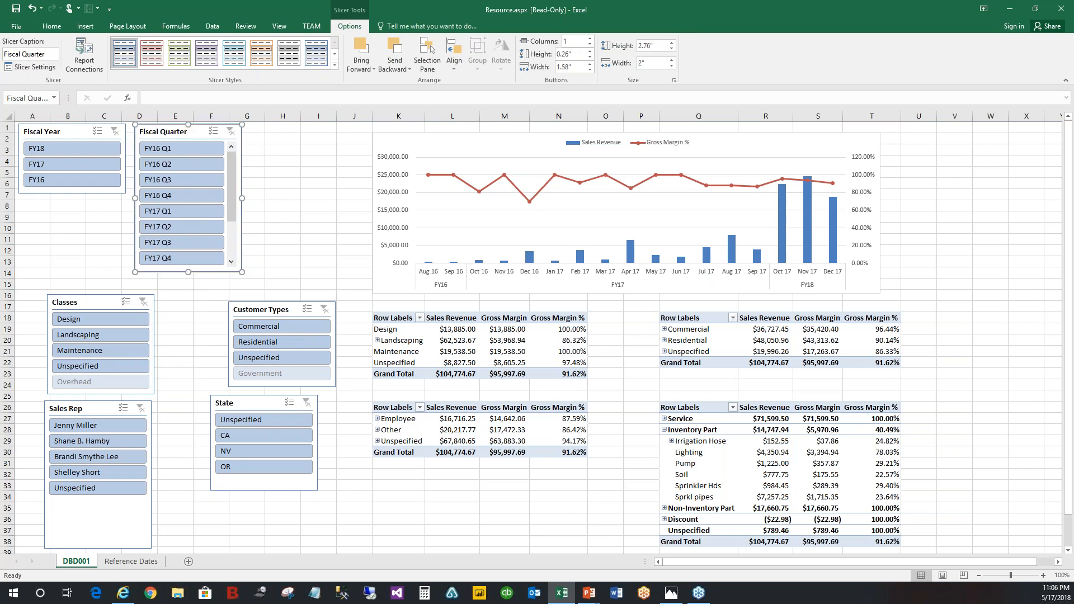
{"action": "right_click", "coordinate": [195, 136]}
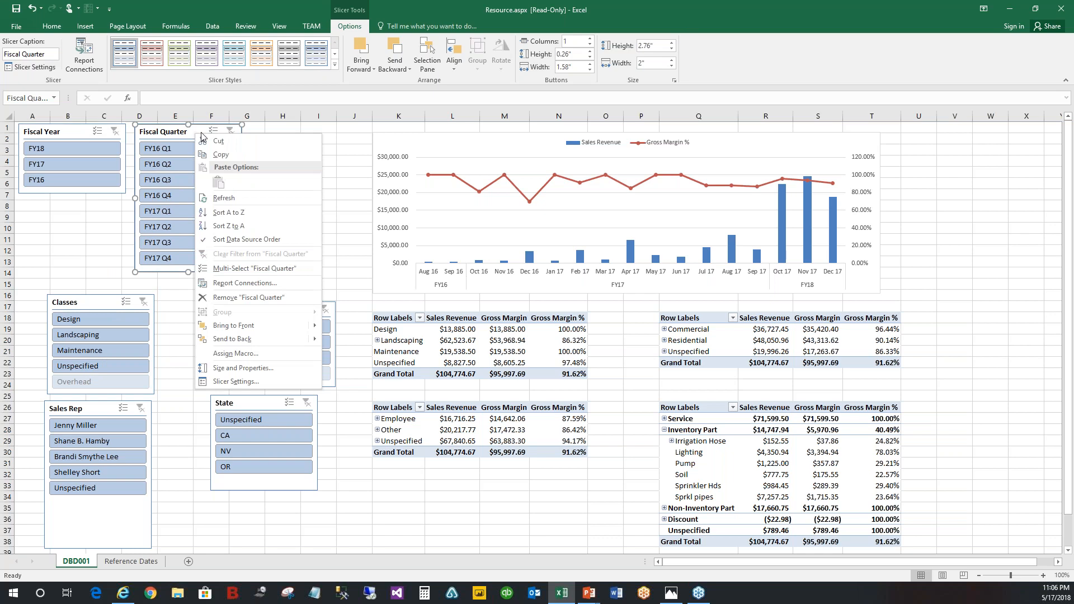
{"action": "left_click", "coordinate": [227, 233]}
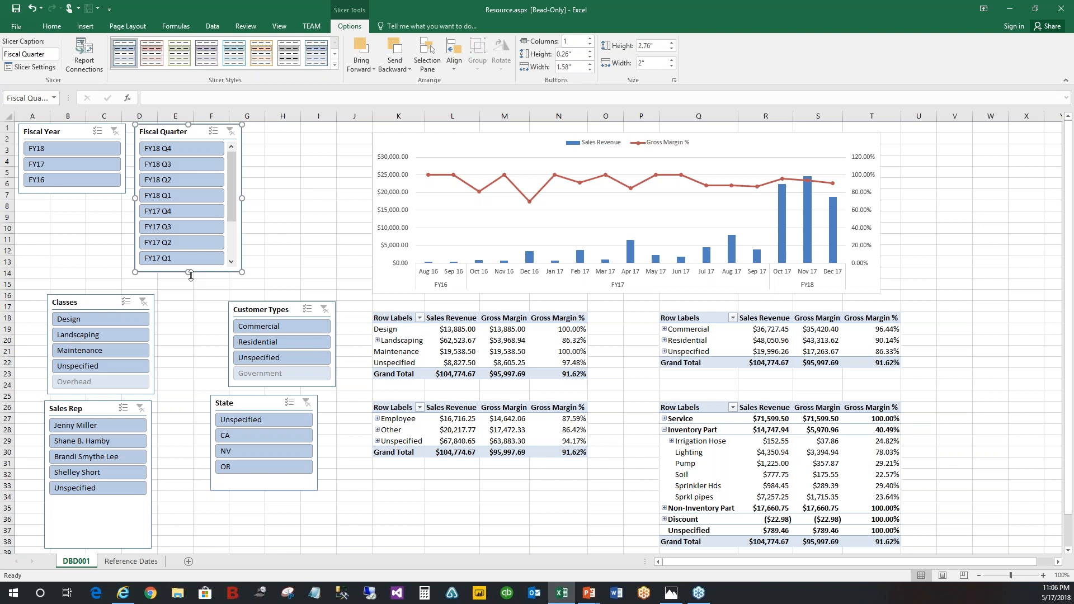
{"action": "left_click_drag", "start_coordinate": [188, 274], "coordinate": [188, 289]}
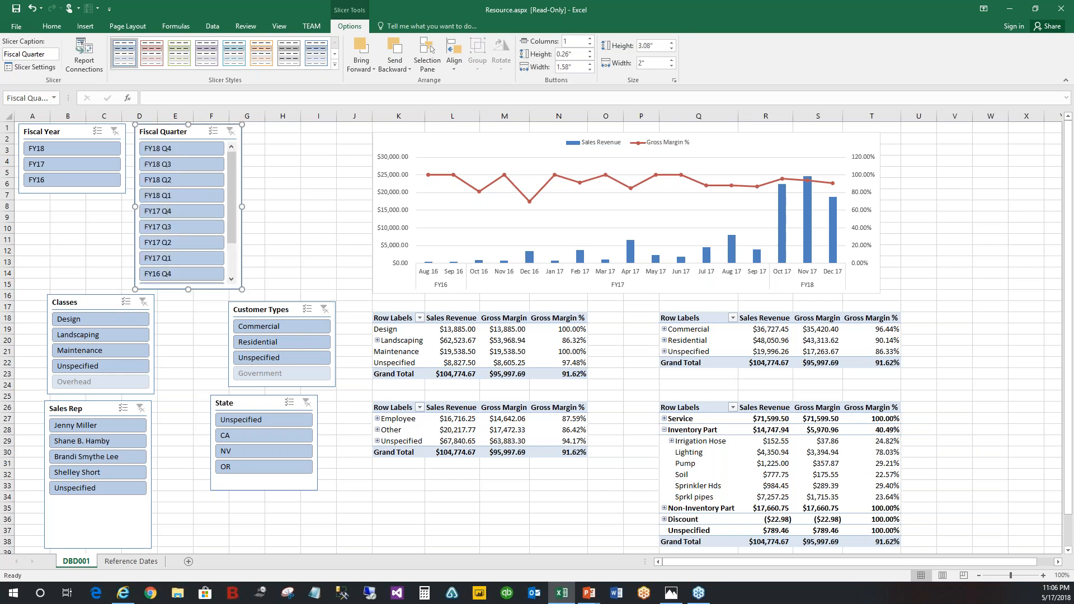
Stack the Classes and Sales Rep slicers beneath Fiscal Year and shorten Sales Rep to about 1.87 inches high
{"action": "left_click_drag", "start_coordinate": [99, 309], "coordinate": [71, 213]}
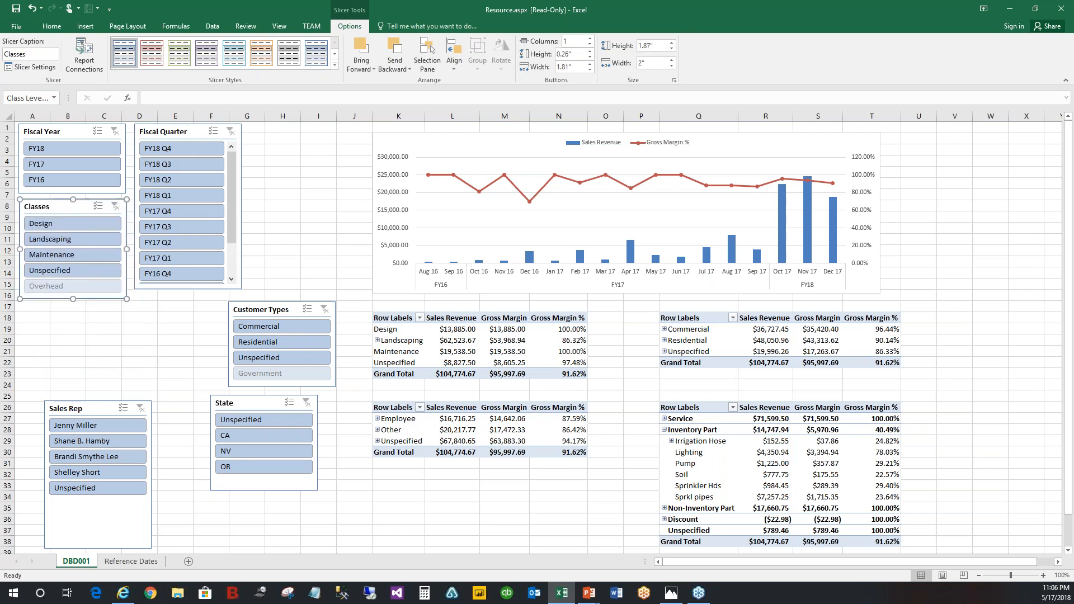
{"action": "left_click_drag", "start_coordinate": [105, 411], "coordinate": [81, 318]}
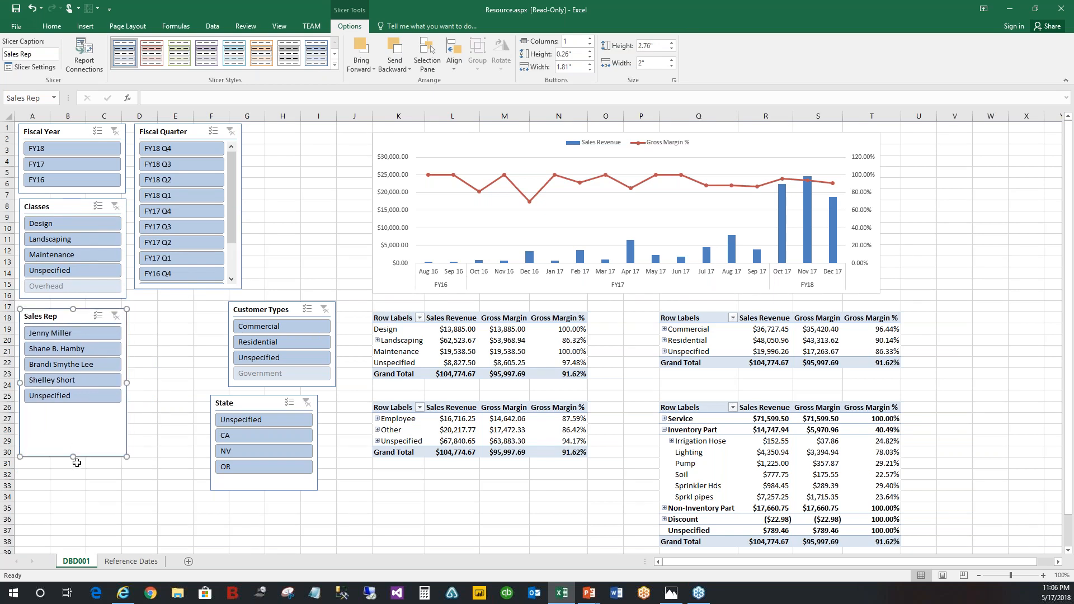
{"action": "left_click_drag", "start_coordinate": [77, 460], "coordinate": [77, 409]}
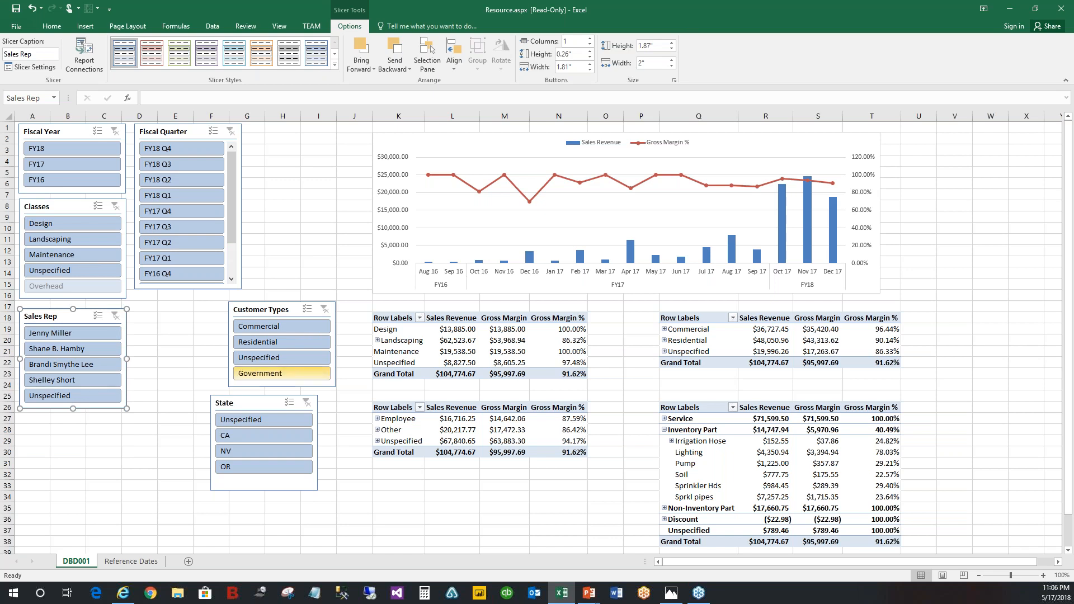
Stack the Customer Types and State slicers beneath Fiscal Quarter and shorten State to about 1.53 inches high
{"action": "left_click_drag", "start_coordinate": [283, 309], "coordinate": [190, 316]}
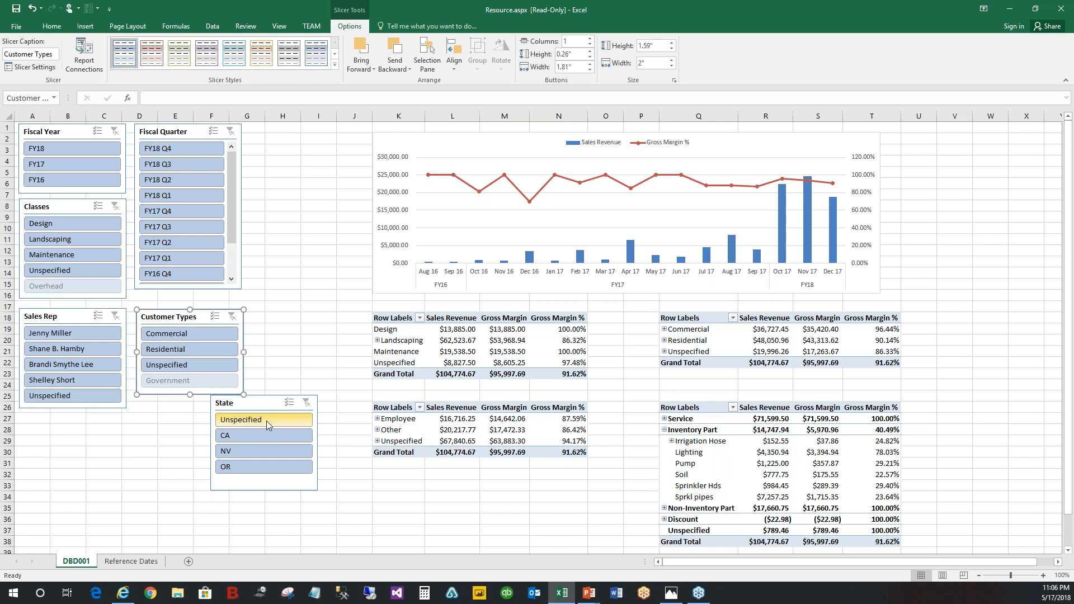
{"action": "left_click_drag", "start_coordinate": [269, 403], "coordinate": [194, 409]}
{"action": "left_click_drag", "start_coordinate": [193, 496], "coordinate": [194, 484]}
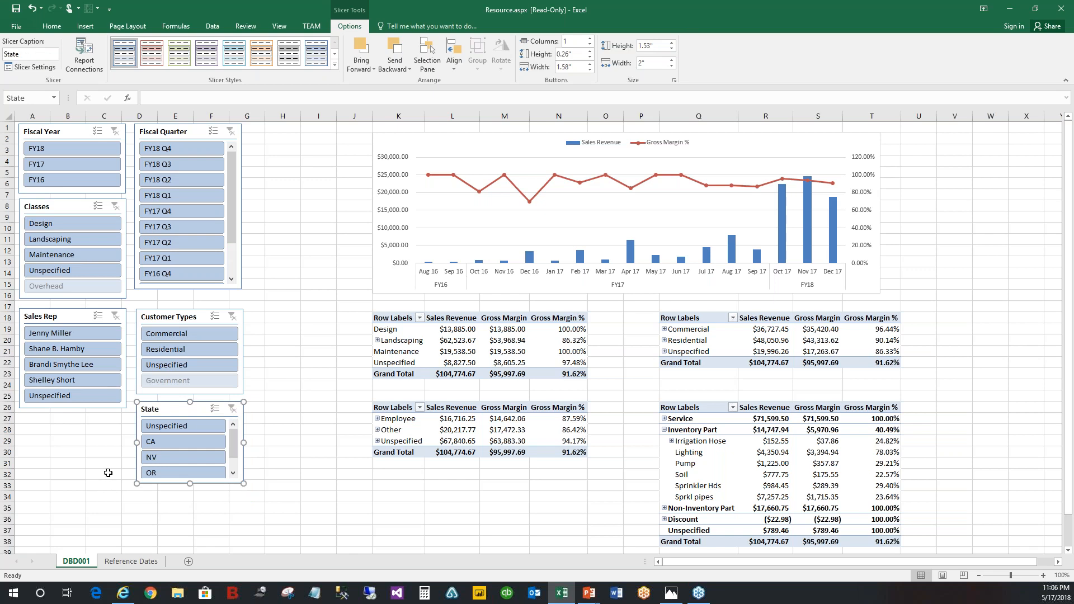
Filter the Fiscal Year slicer to FY17 and connect it to Chart 1 and PivotTable1 through PivotTable4
{"action": "left_click", "coordinate": [89, 166]}
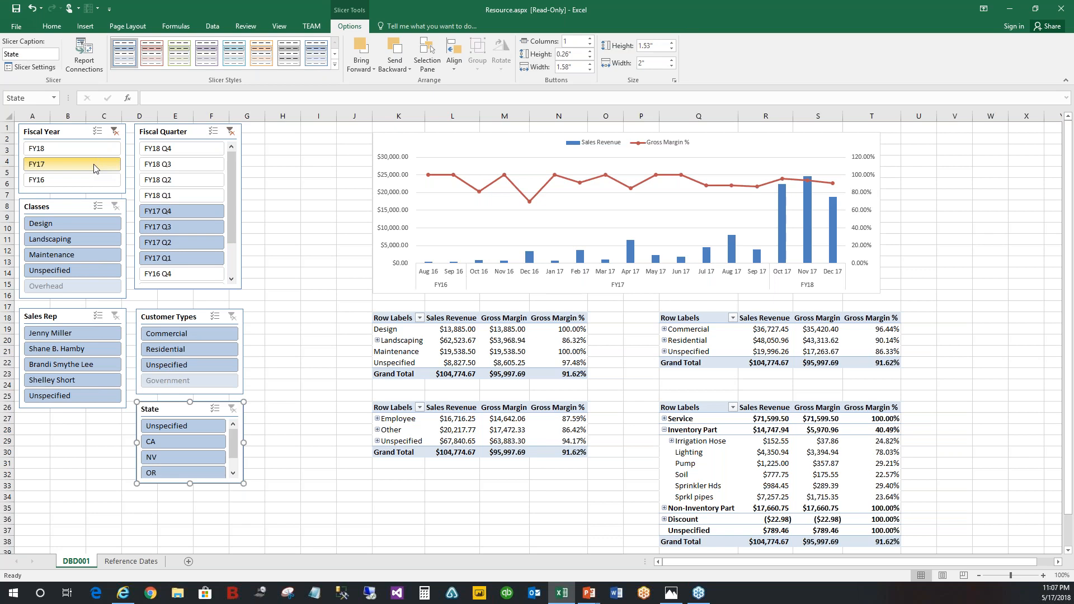
{"action": "right_click", "coordinate": [77, 136]}
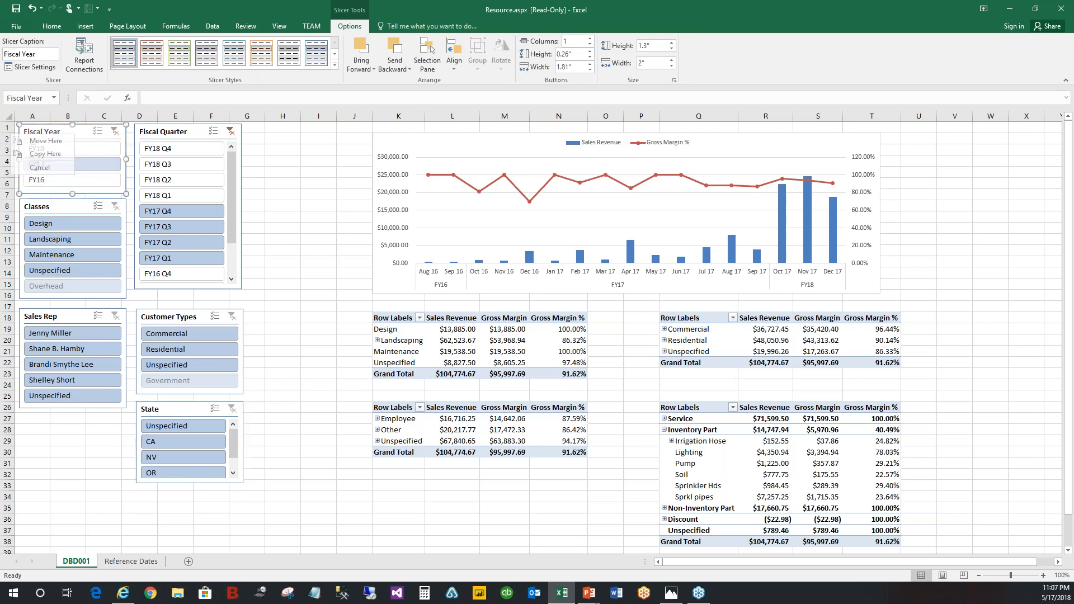
{"action": "key", "text": "Escape"}
{"action": "right_click", "coordinate": [84, 130]}
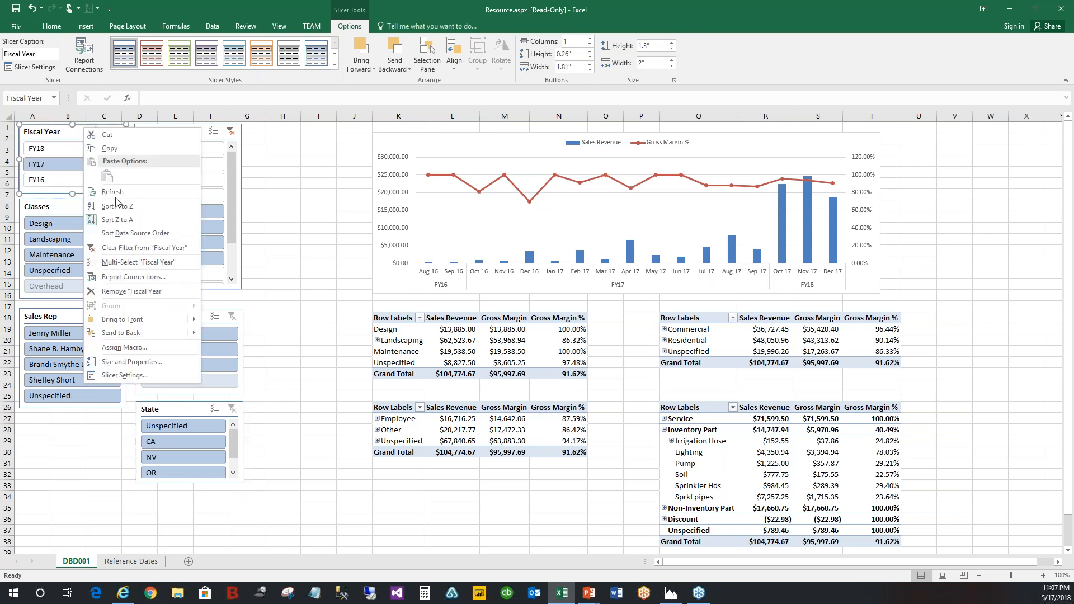
{"action": "left_click", "coordinate": [128, 278]}
{"action": "left_click", "coordinate": [448, 239]}
{"action": "left_click", "coordinate": [448, 250]}
{"action": "left_click", "coordinate": [449, 260]}
{"action": "left_click", "coordinate": [449, 270]}
{"action": "left_click", "coordinate": [449, 280]}
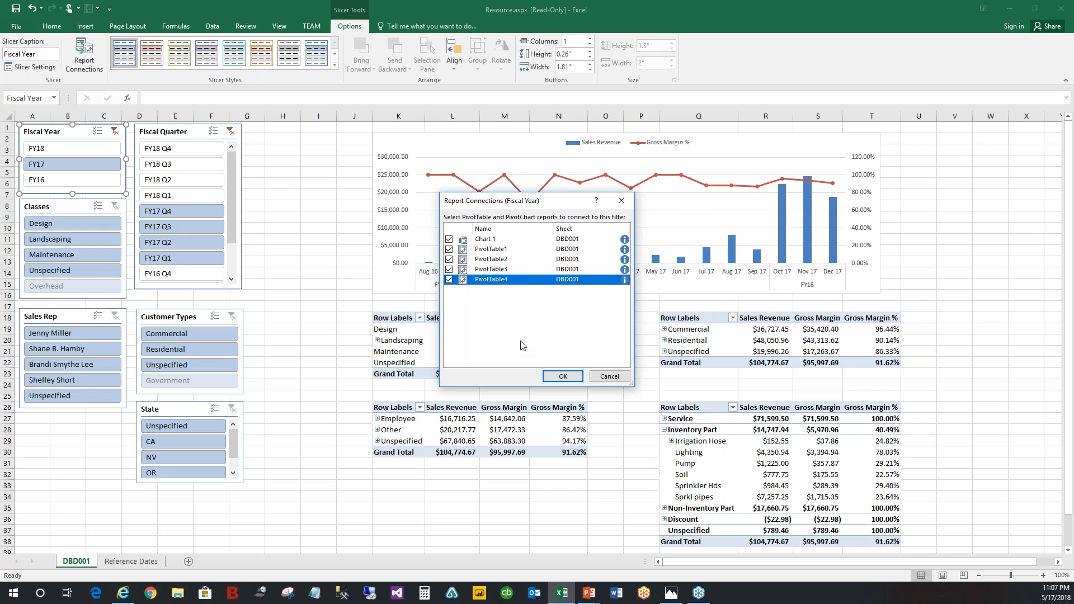
{"action": "left_click", "coordinate": [563, 377]}
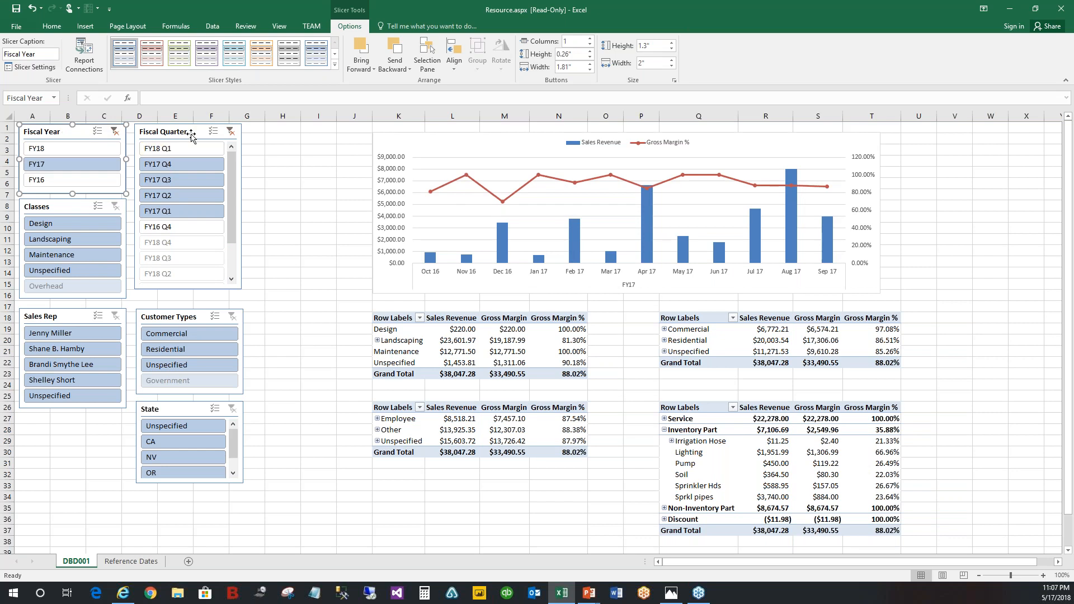
{"action": "left_click", "coordinate": [92, 162]}
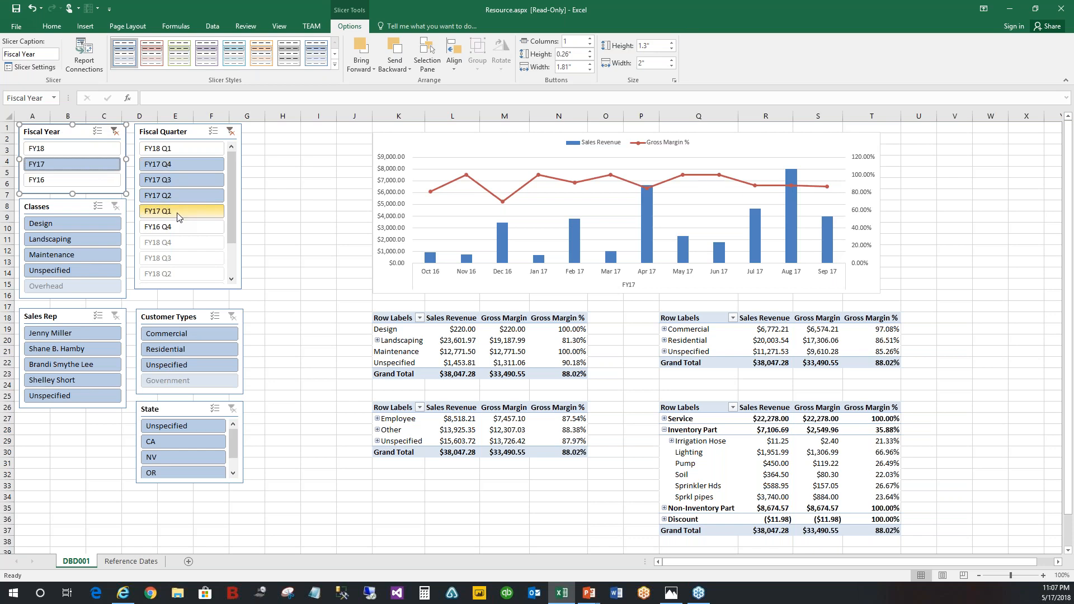
Connect the Classes slicer to Chart 1, PivotTable2, PivotTable3 and PivotTable4 as well
{"action": "right_click", "coordinate": [78, 208]}
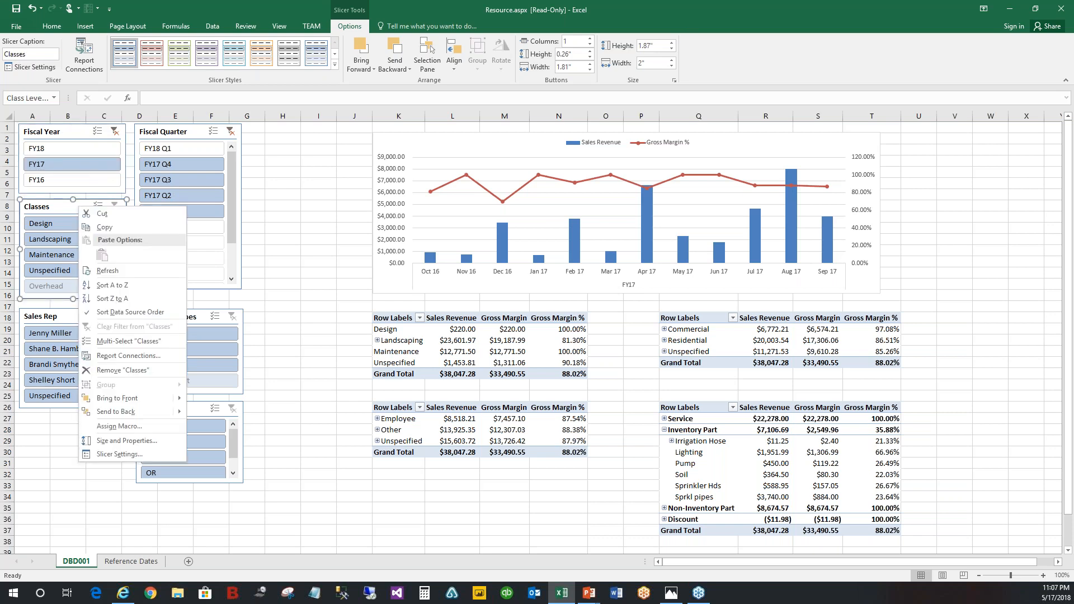
{"action": "left_click", "coordinate": [129, 356]}
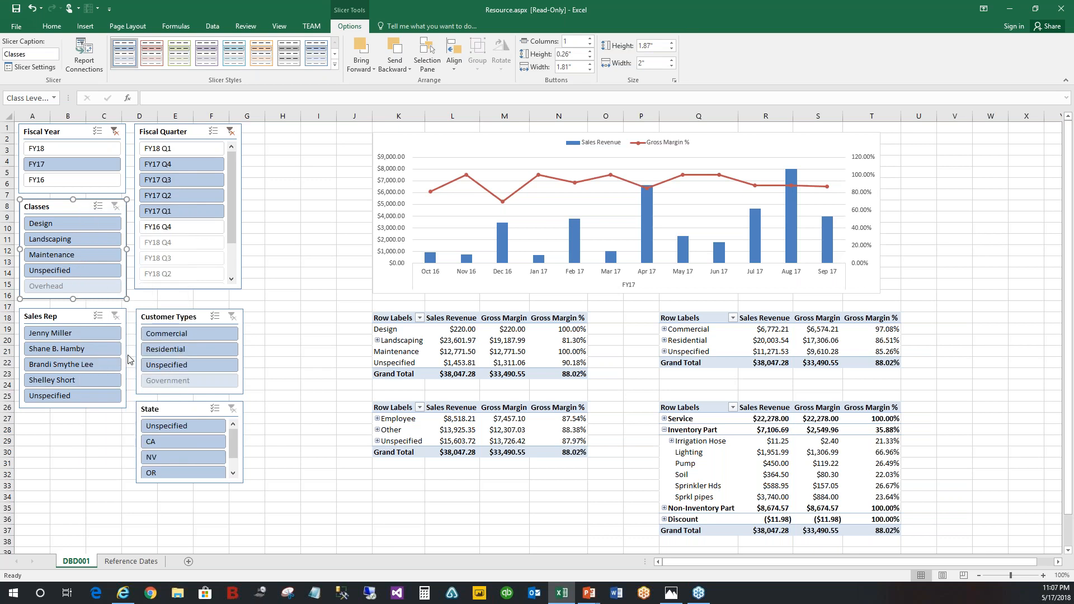
{"action": "left_click", "coordinate": [449, 240]}
{"action": "left_click", "coordinate": [450, 260]}
{"action": "left_click", "coordinate": [449, 269]}
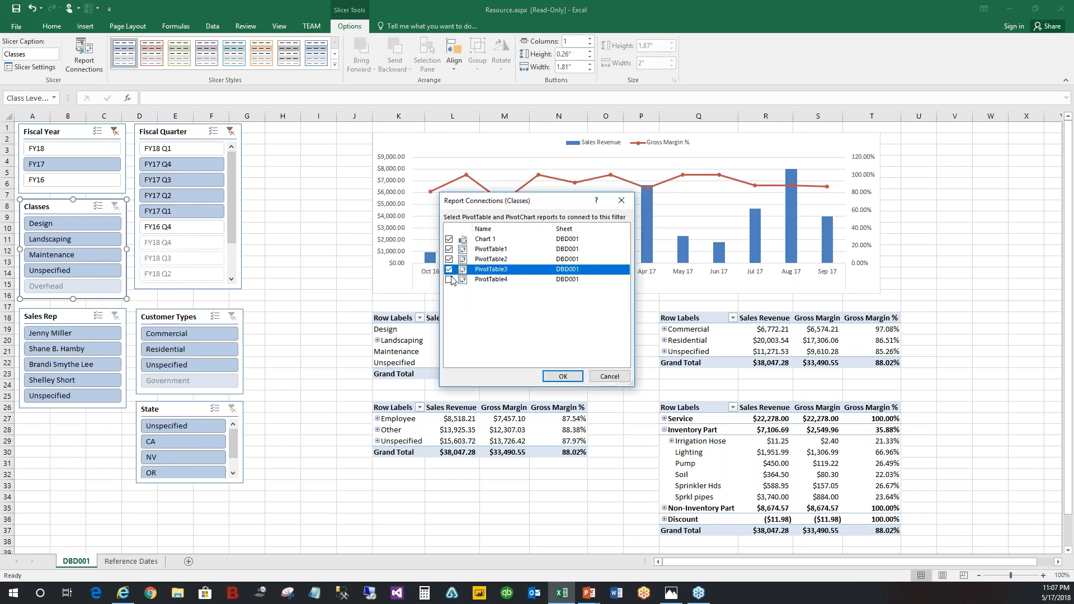
{"action": "left_click", "coordinate": [448, 279]}
{"action": "left_click", "coordinate": [562, 376]}
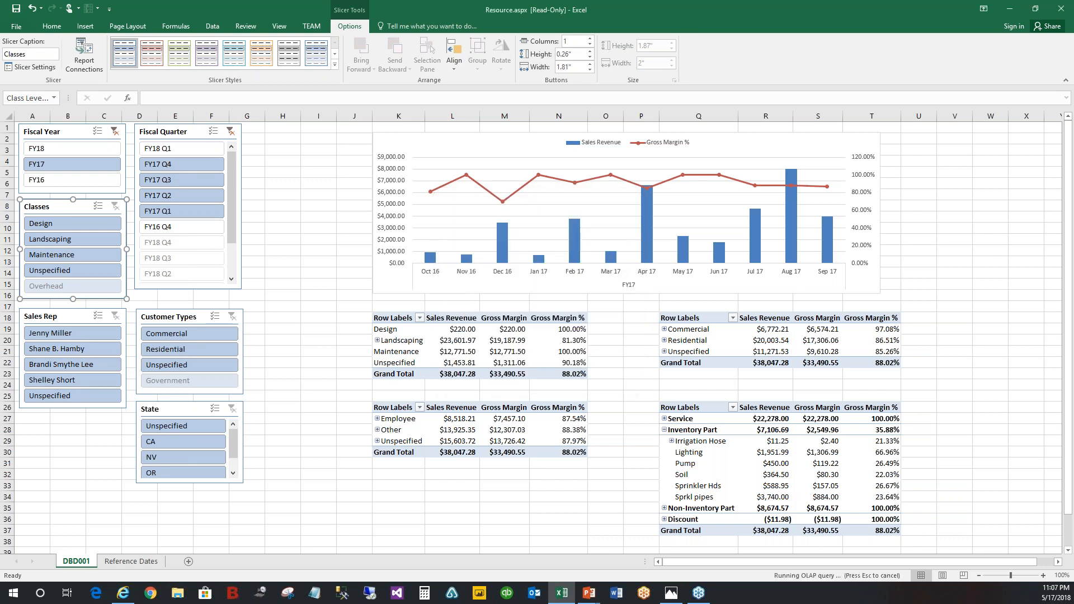
Connect the Sales Rep slicer to Chart 1, PivotTable2, PivotTable3 and PivotTable4 as well
{"action": "right_click", "coordinate": [75, 318]}
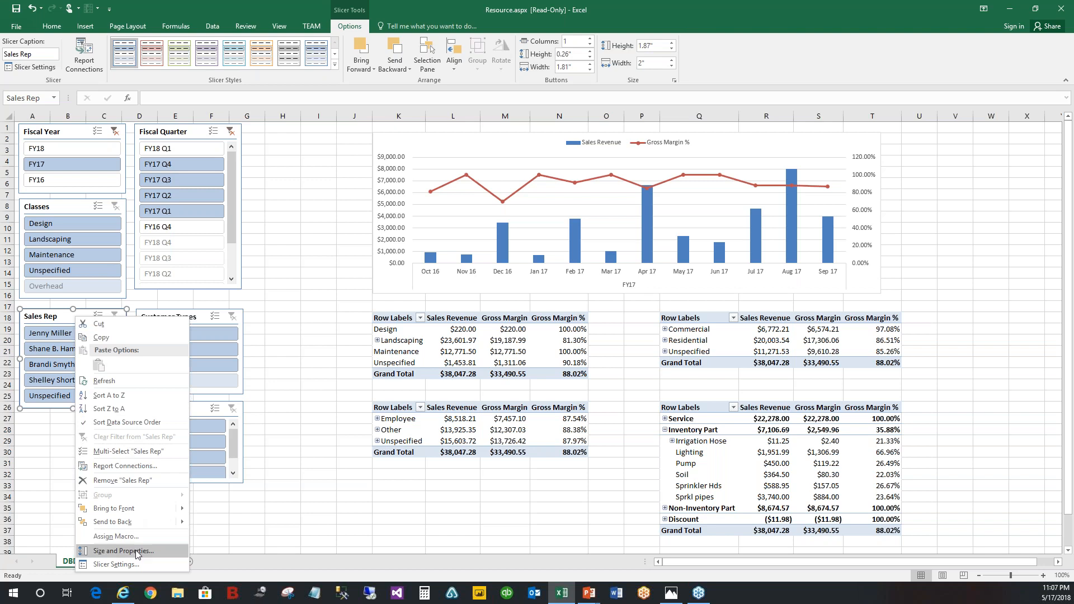
{"action": "left_click", "coordinate": [126, 465]}
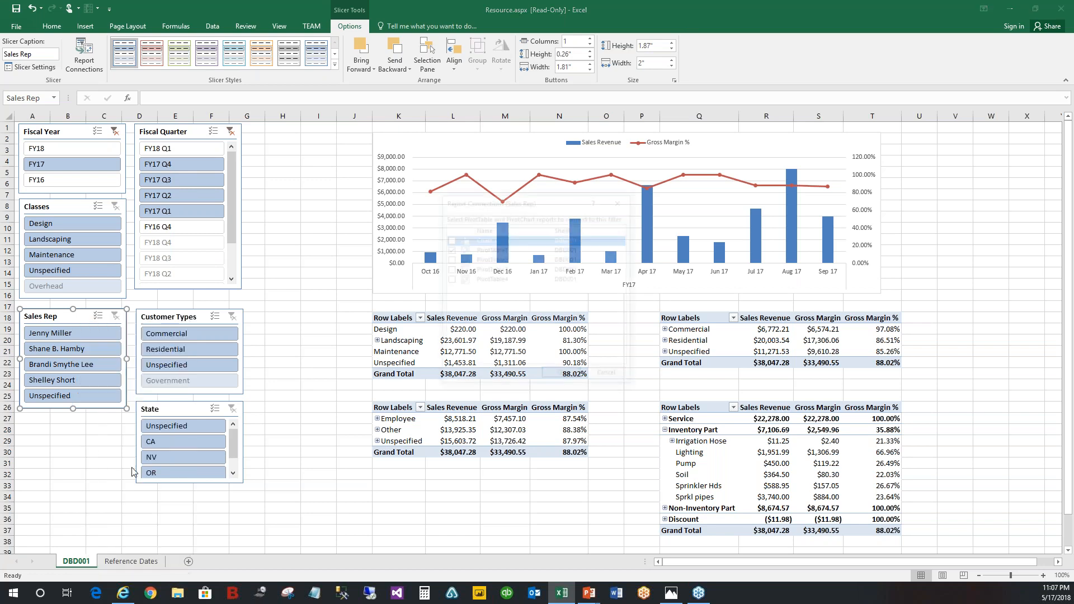
{"action": "left_click", "coordinate": [449, 239]}
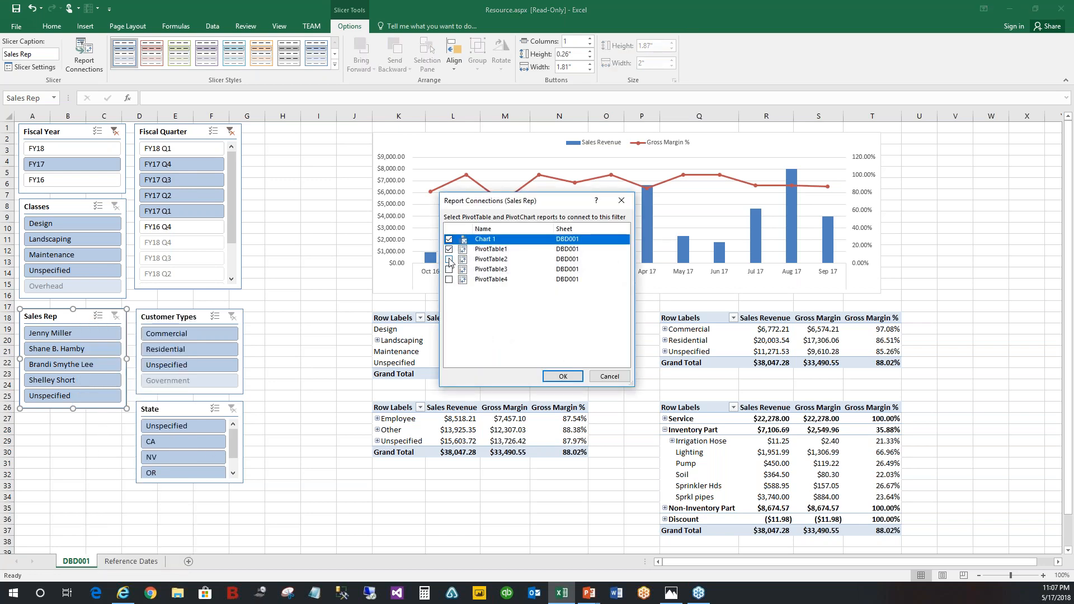
{"action": "left_click", "coordinate": [449, 259]}
{"action": "left_click", "coordinate": [449, 269]}
{"action": "left_click", "coordinate": [448, 279]}
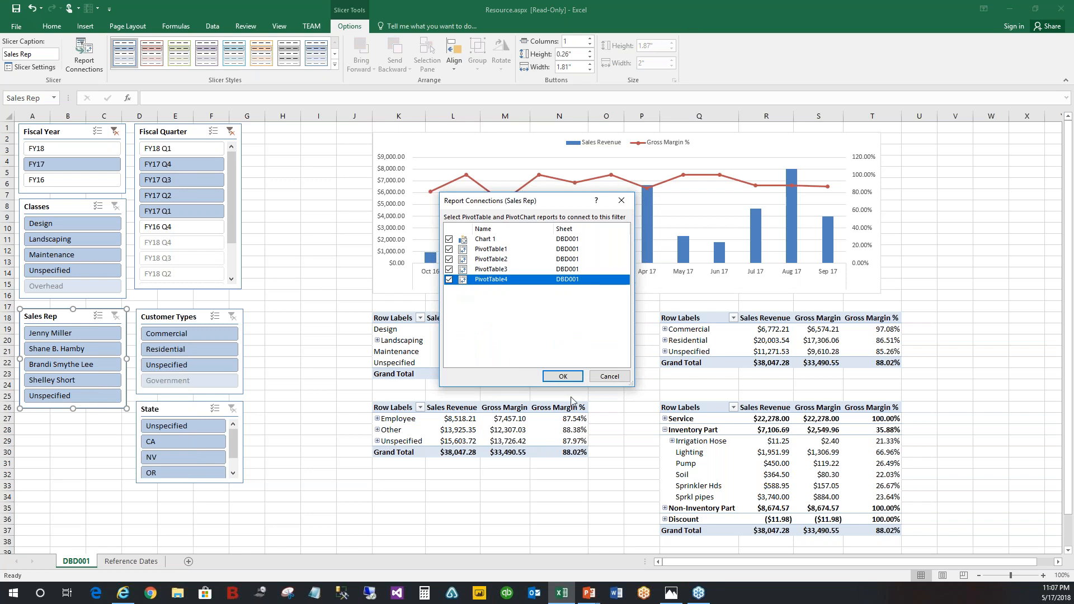
{"action": "left_click", "coordinate": [563, 377]}
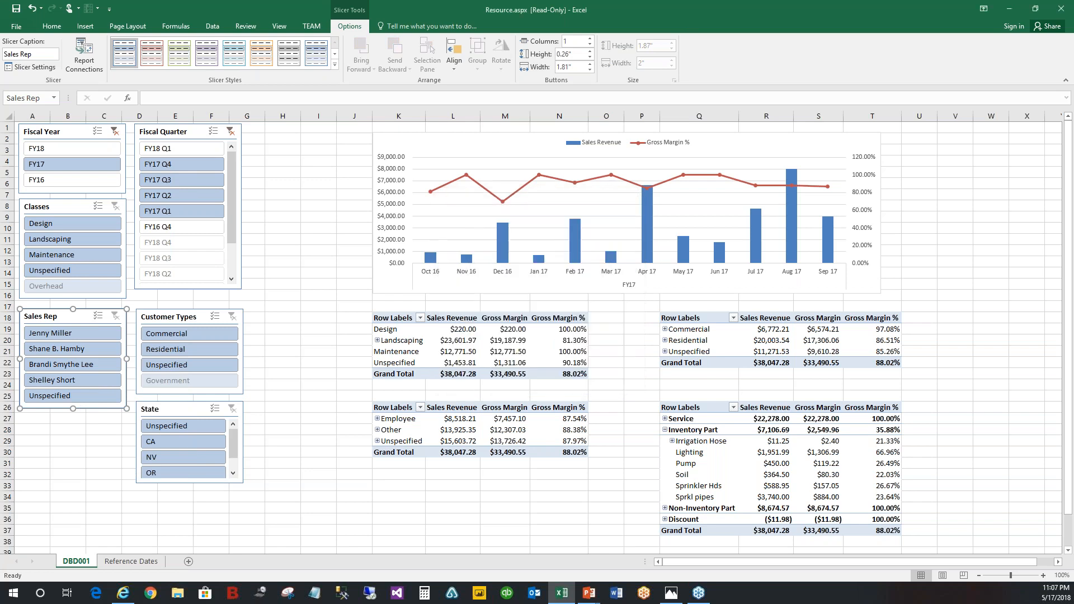
Connect the Customer Types slicer to Chart 1, PivotTable2, PivotTable3 and PivotTable4 in addition to PivotTable1
{"action": "right_click", "coordinate": [196, 317]}
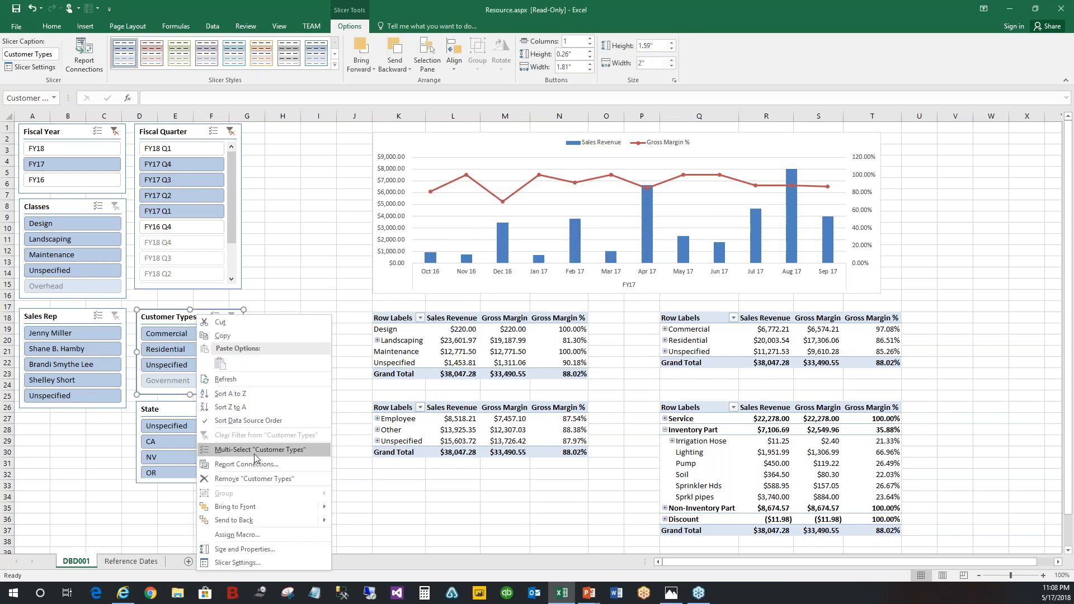
{"action": "left_click", "coordinate": [253, 465]}
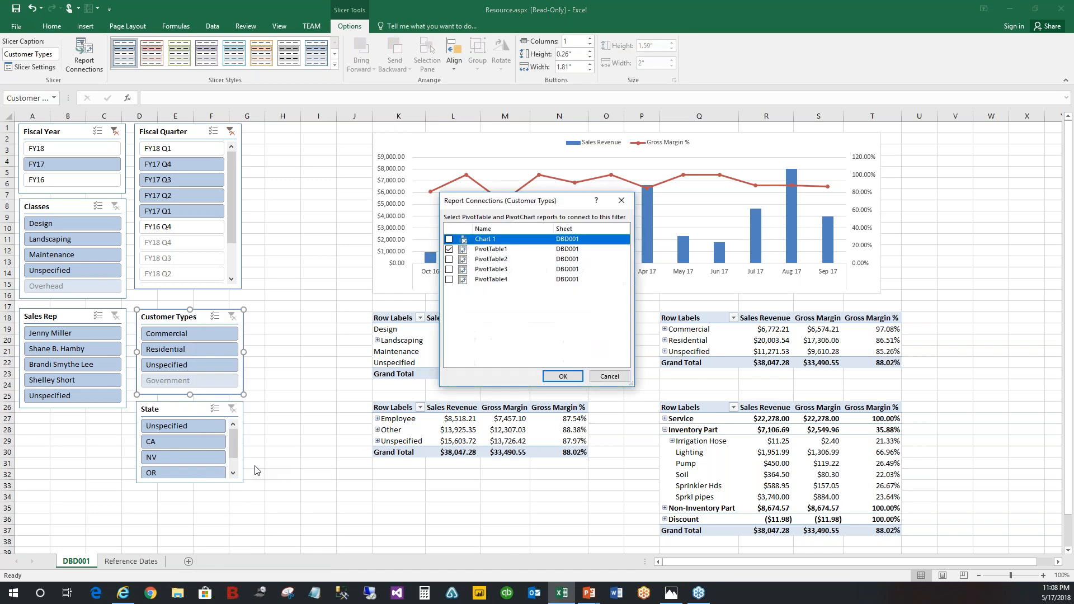
{"action": "left_click", "coordinate": [449, 239]}
{"action": "left_click", "coordinate": [449, 249]}
{"action": "left_click", "coordinate": [449, 259]}
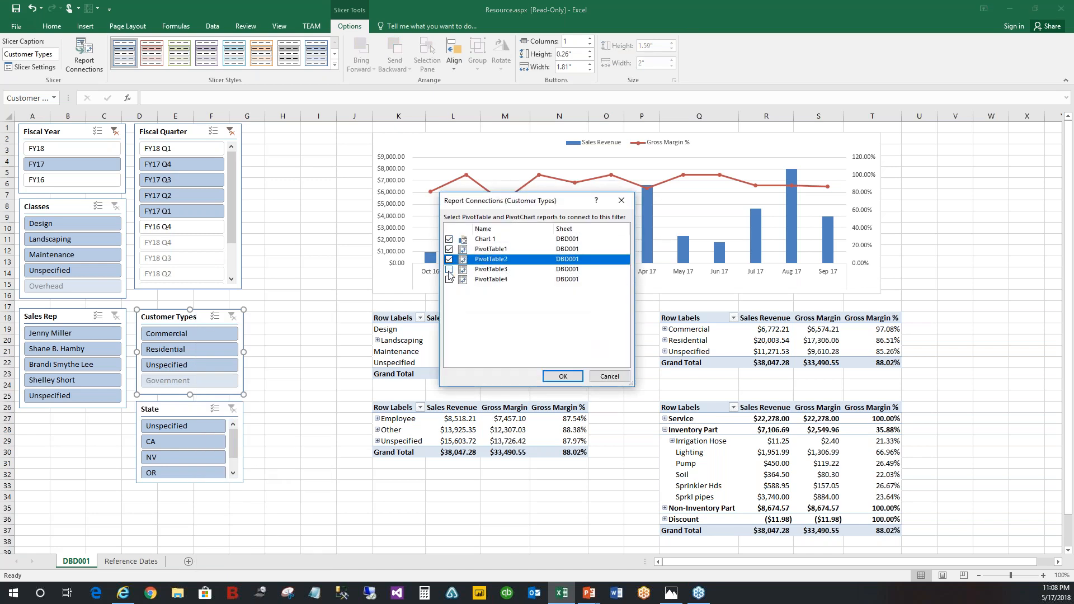
{"action": "left_click", "coordinate": [449, 269]}
{"action": "left_click", "coordinate": [448, 280]}
{"action": "left_click", "coordinate": [554, 378]}
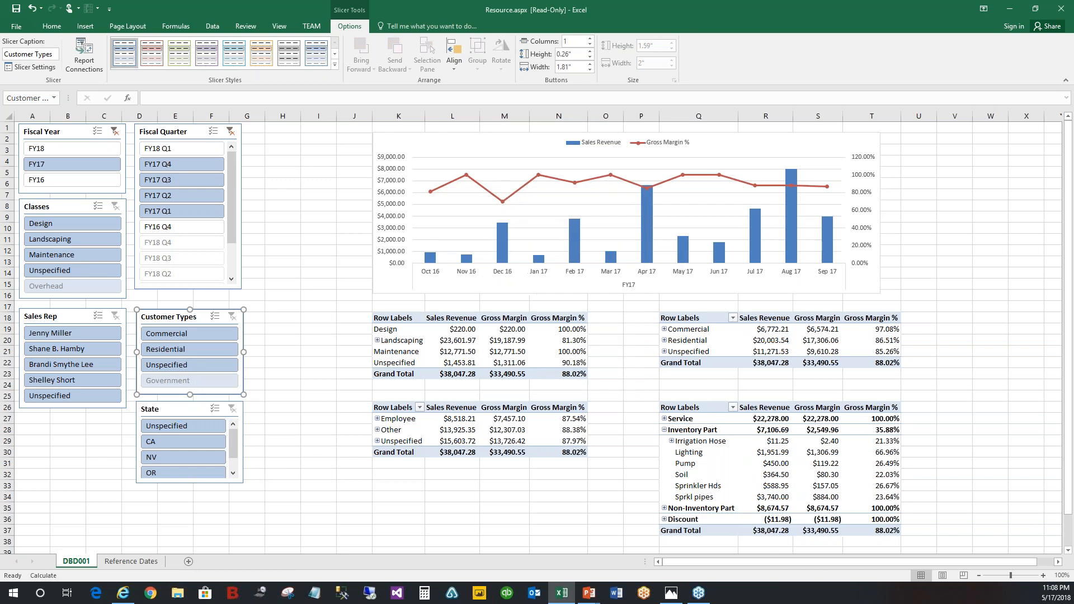
Connect the State slicer to Chart 1 and all four PivotTables on the dashboard sheet
{"action": "left_click", "coordinate": [178, 416]}
{"action": "right_click", "coordinate": [185, 411]}
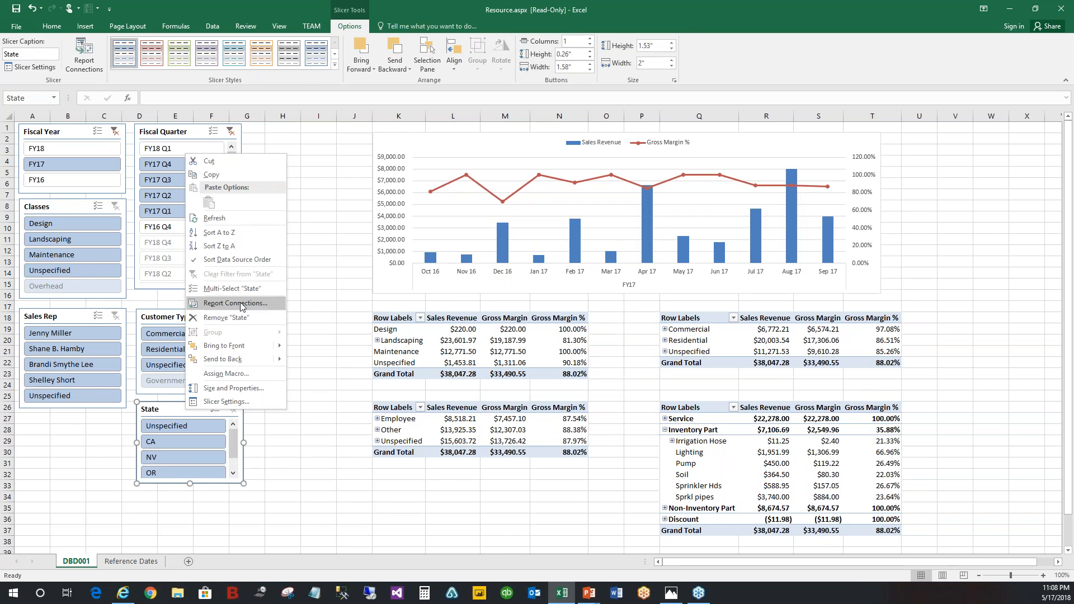
{"action": "left_click", "coordinate": [235, 304]}
{"action": "left_click", "coordinate": [449, 240]}
{"action": "left_click", "coordinate": [449, 249]}
{"action": "left_click", "coordinate": [449, 269]}
{"action": "left_click", "coordinate": [449, 279]}
{"action": "left_click", "coordinate": [563, 376]}
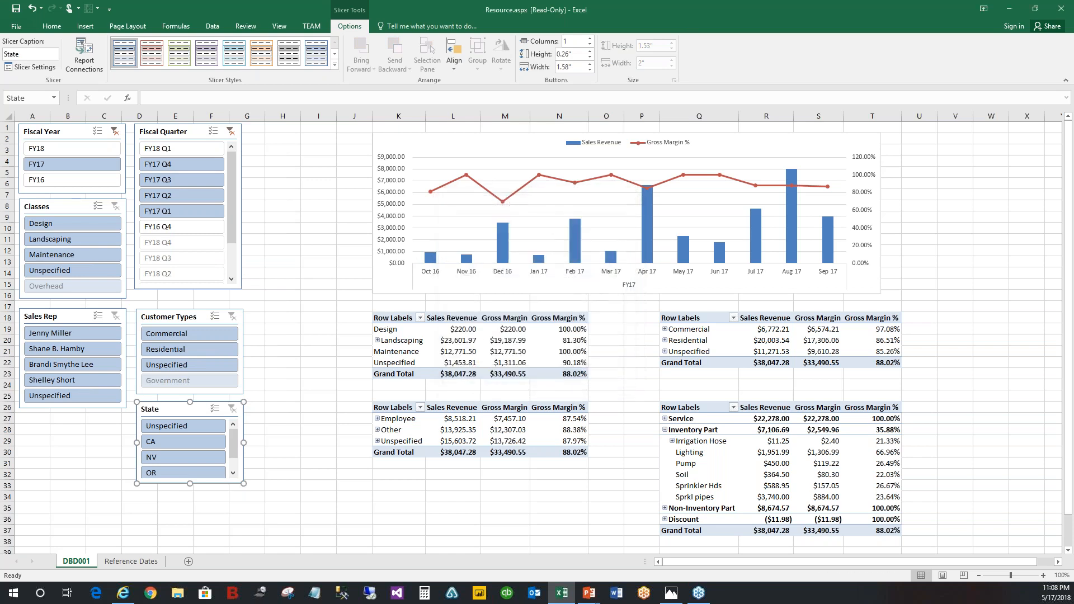
Delete the three empty columns between the slicers and the reports, starting at column H
{"action": "left_click_drag", "start_coordinate": [282, 114], "coordinate": [322, 123]}
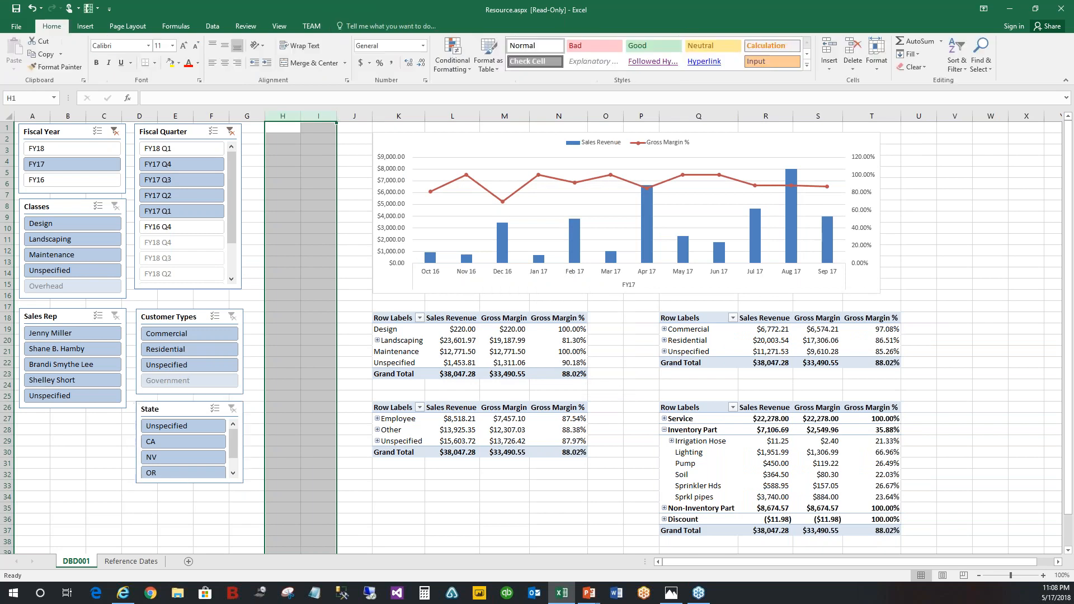
{"action": "right_click", "coordinate": [323, 123]}
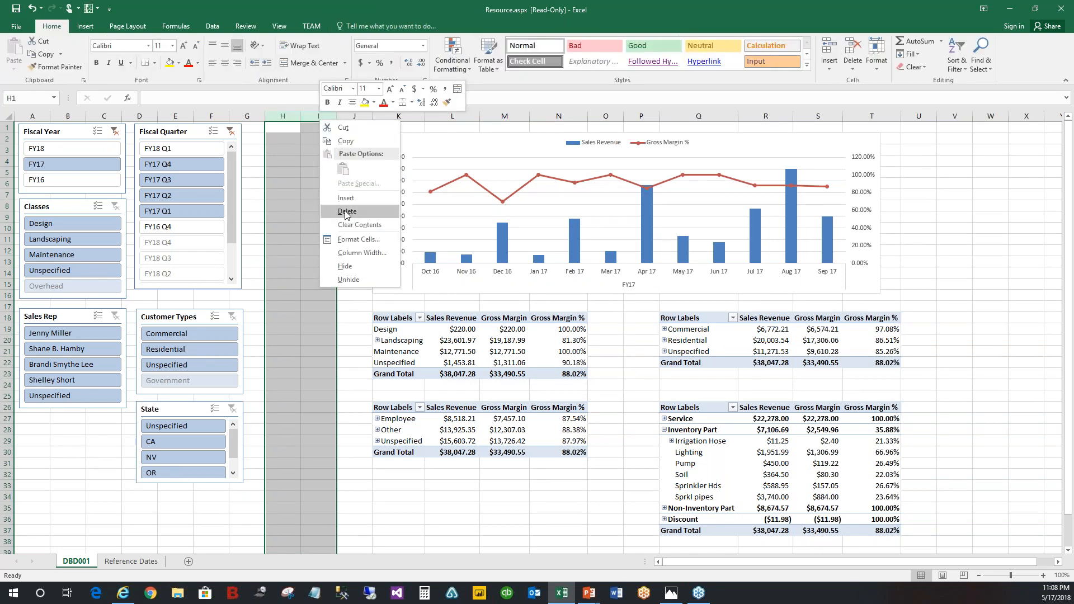
{"action": "left_click", "coordinate": [345, 211]}
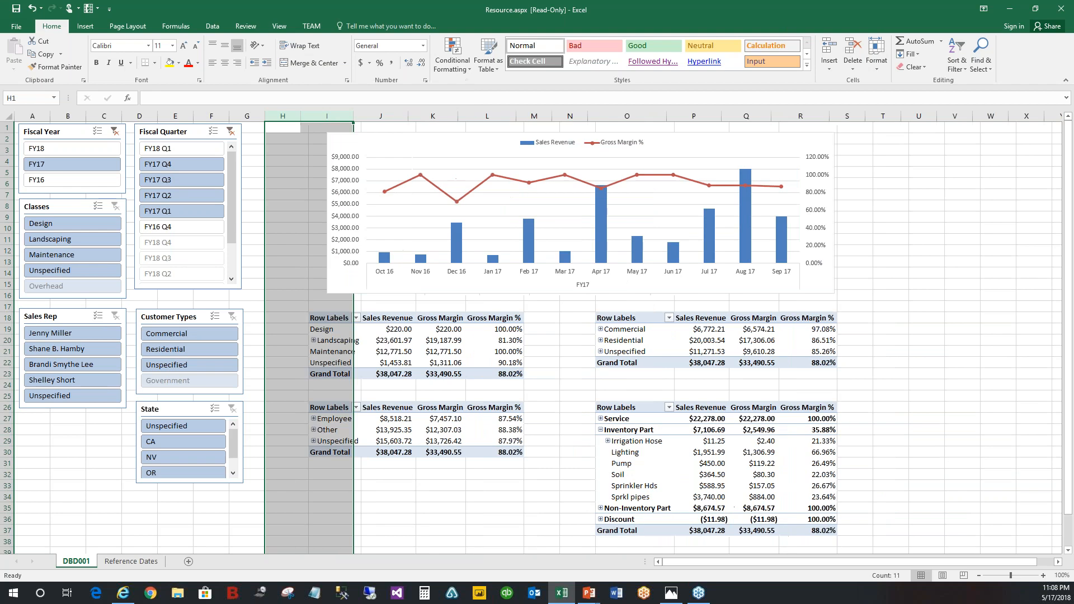
{"action": "left_click", "coordinate": [954, 205]}
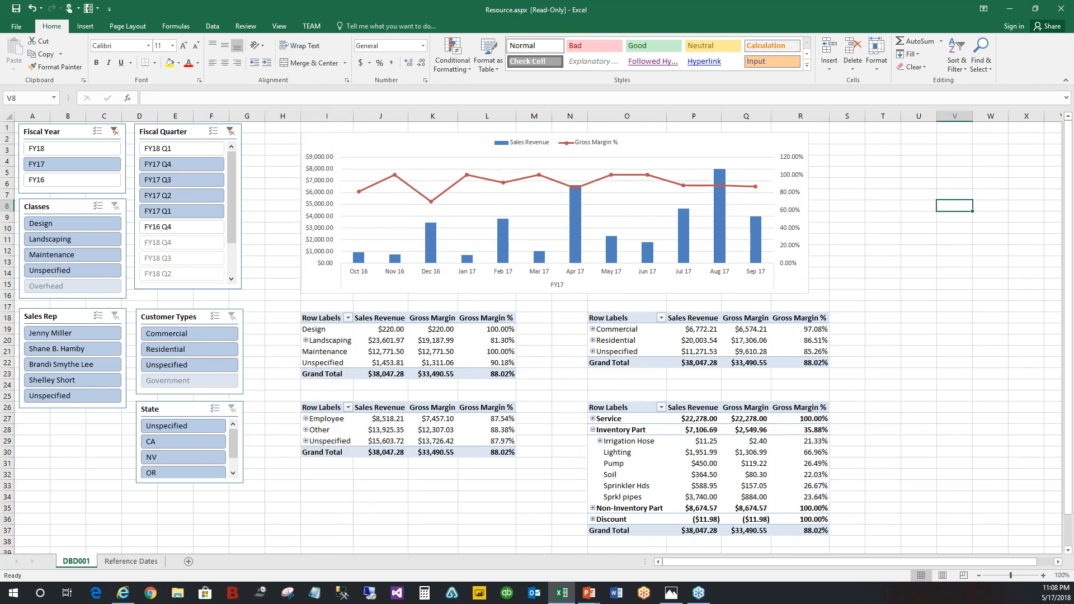
{"action": "right_click", "coordinate": [285, 115]}
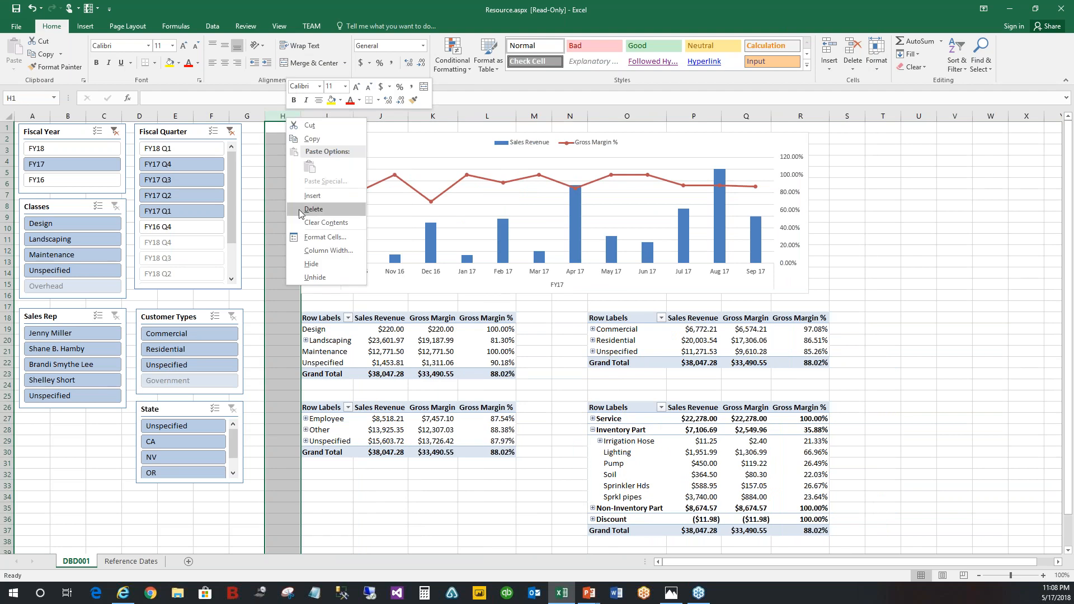
{"action": "left_click", "coordinate": [319, 211]}
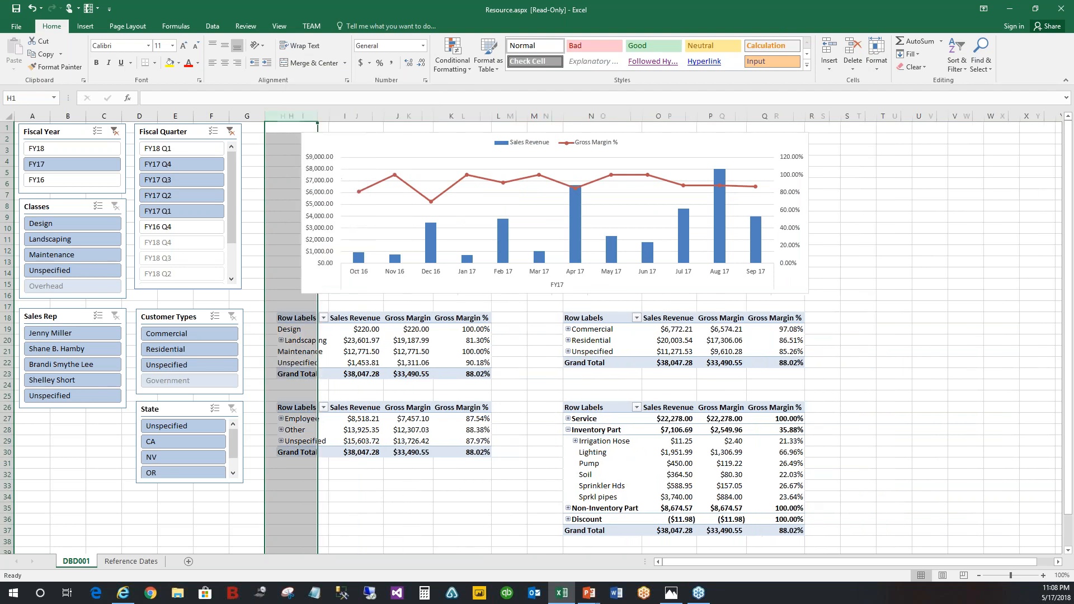
{"action": "left_click", "coordinate": [946, 253]}
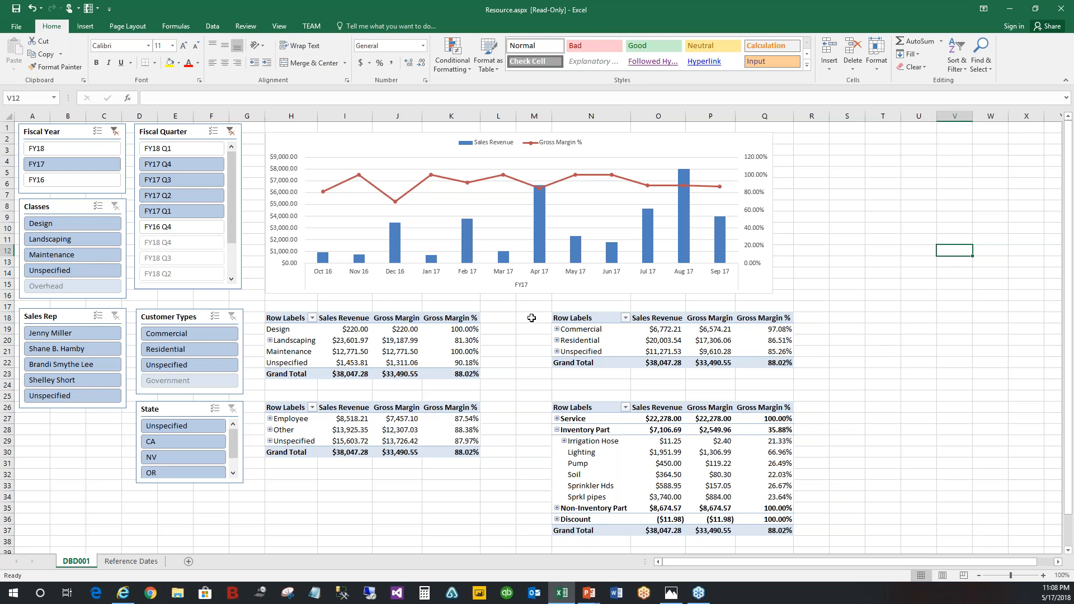
Delete the empty cells M18:M23 and shift the customer type PivotTable's cells left
{"action": "left_click_drag", "start_coordinate": [531, 318], "coordinate": [539, 374]}
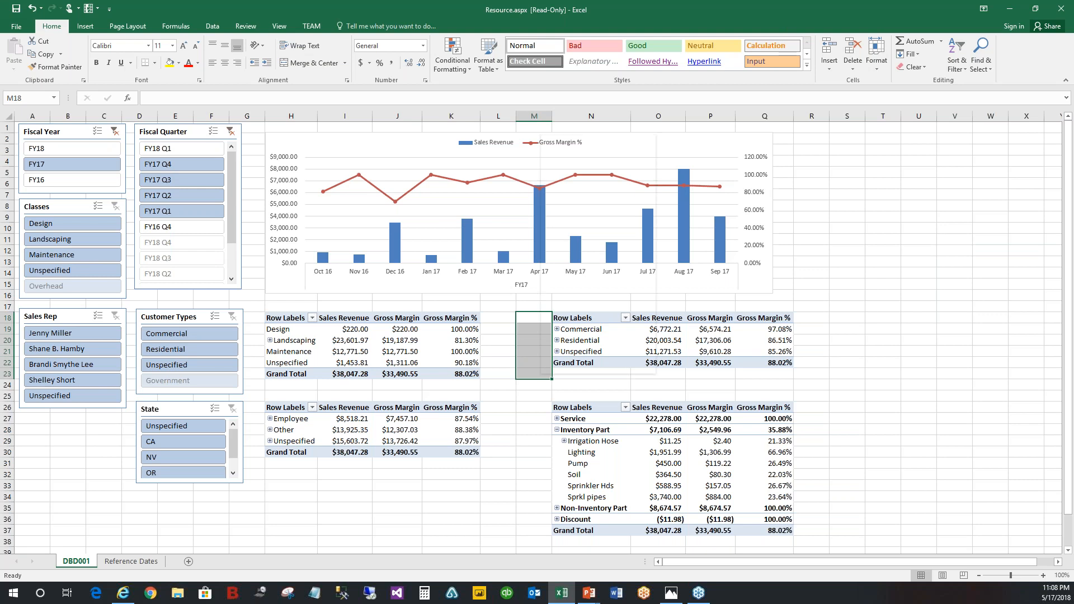
{"action": "right_click", "coordinate": [541, 375]}
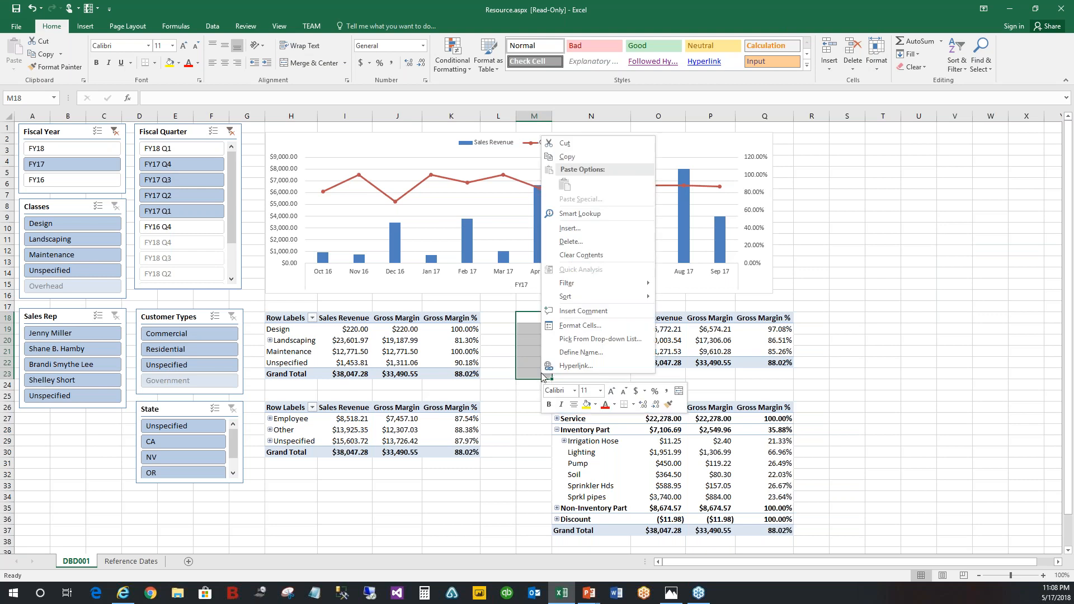
{"action": "left_click", "coordinate": [582, 242]}
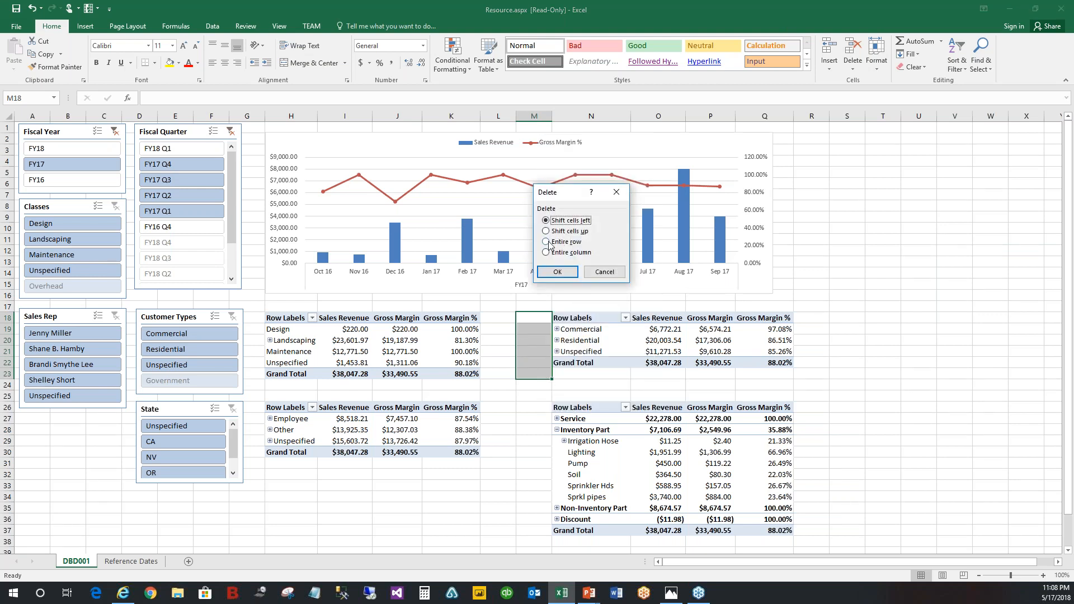
{"action": "left_click", "coordinate": [559, 272]}
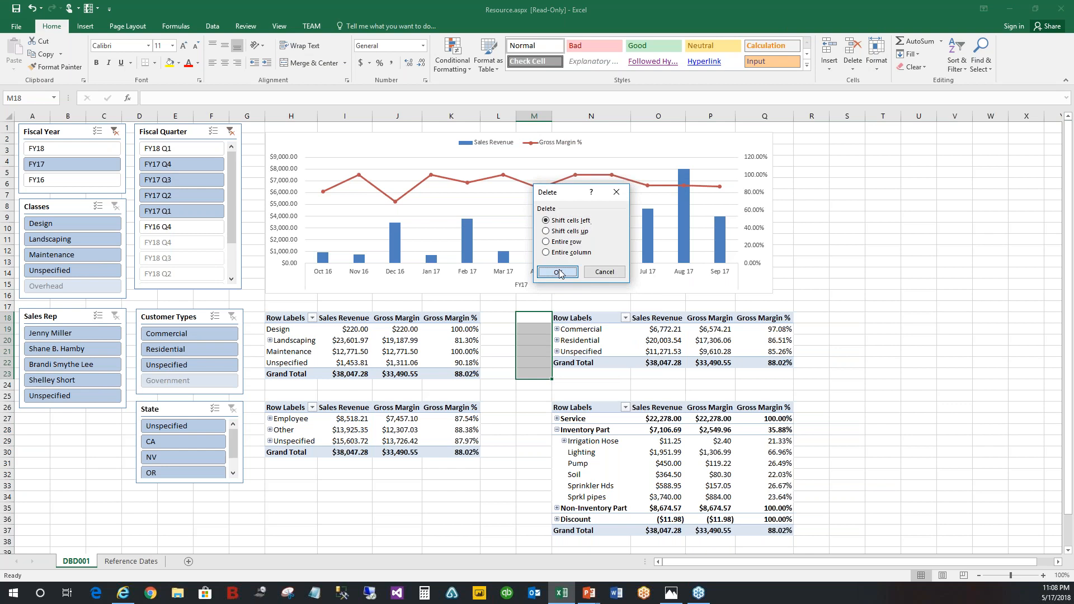
Narrow the empty column L to about half its width and autofit column M to the customer type labels
{"action": "left_click", "coordinate": [856, 358]}
{"action": "left_click_drag", "start_coordinate": [517, 116], "coordinate": [500, 117]}
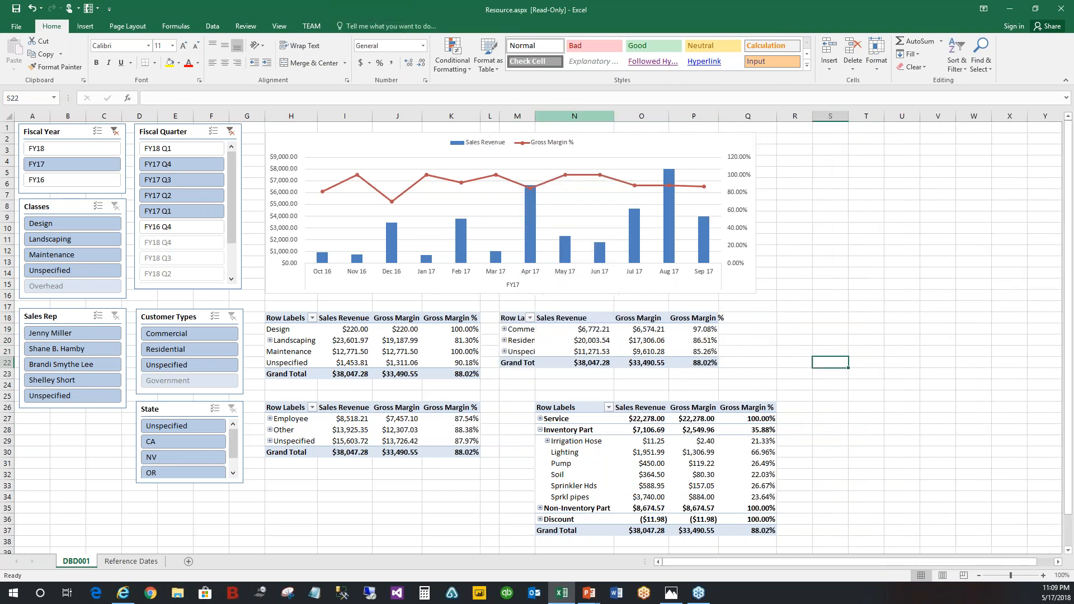
{"action": "double_click", "coordinate": [535, 116]}
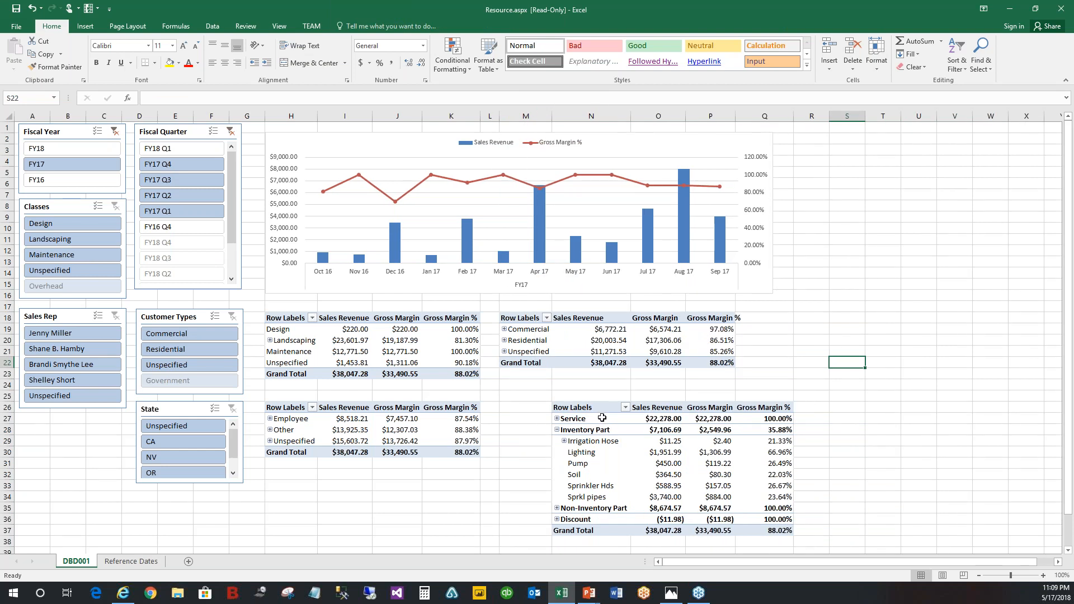
Move the Sales Items PivotTable to cell R18, hide its field list, and autofit column R to the row labels
{"action": "left_click", "coordinate": [604, 412]}
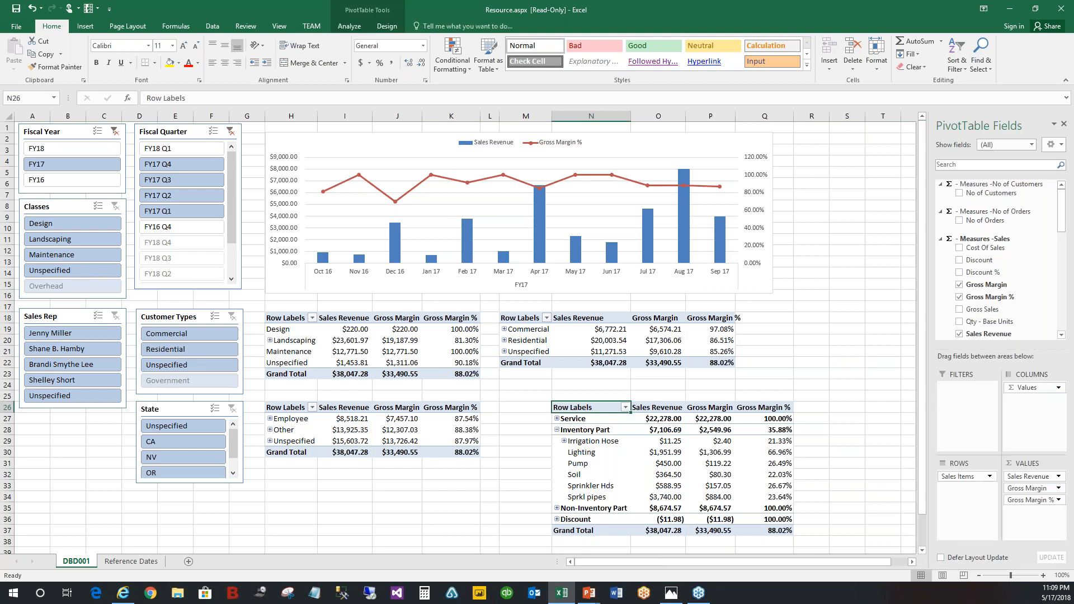
{"action": "left_click", "coordinate": [349, 26]}
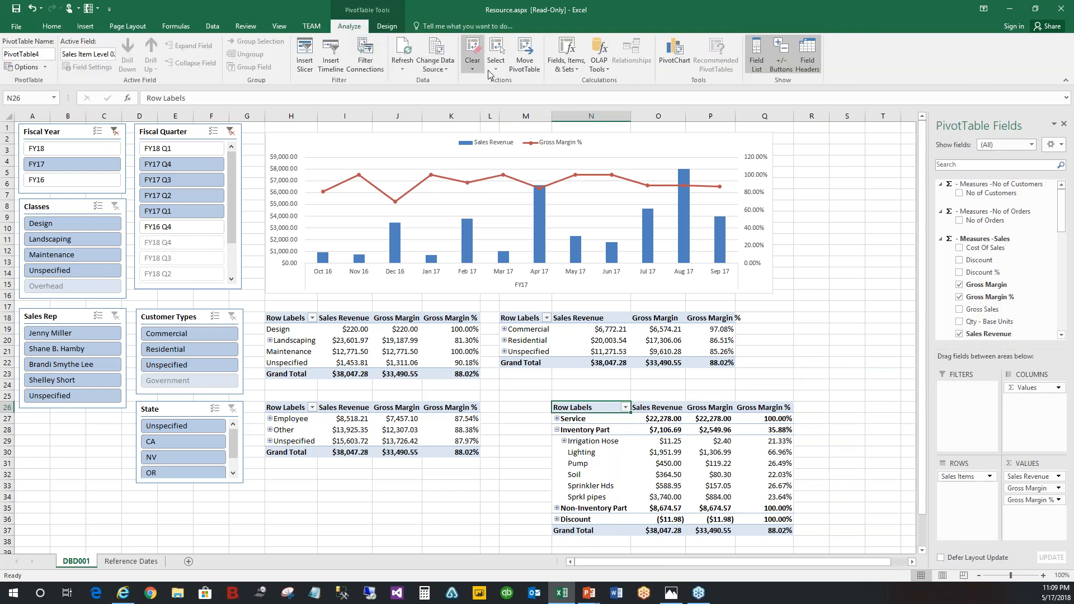
{"action": "left_click", "coordinate": [525, 62]}
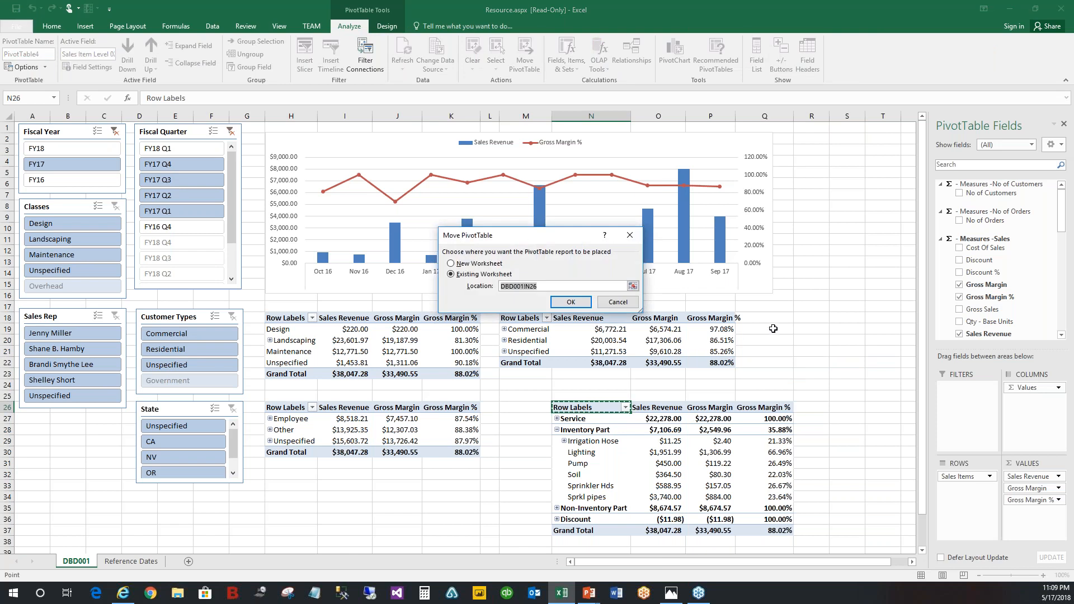
{"action": "left_click", "coordinate": [812, 319]}
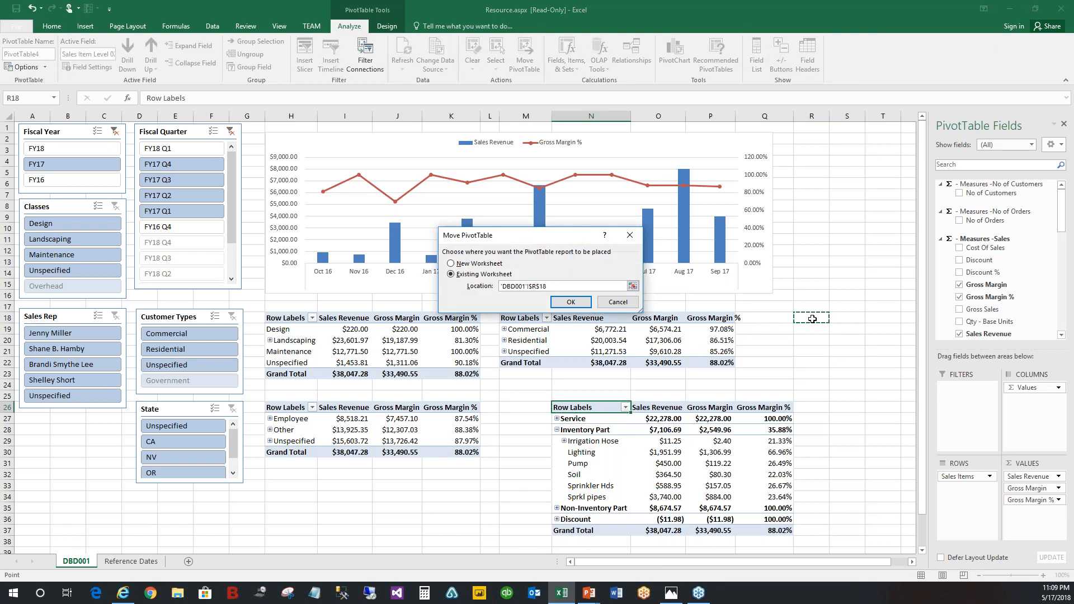
{"action": "left_click", "coordinate": [571, 302]}
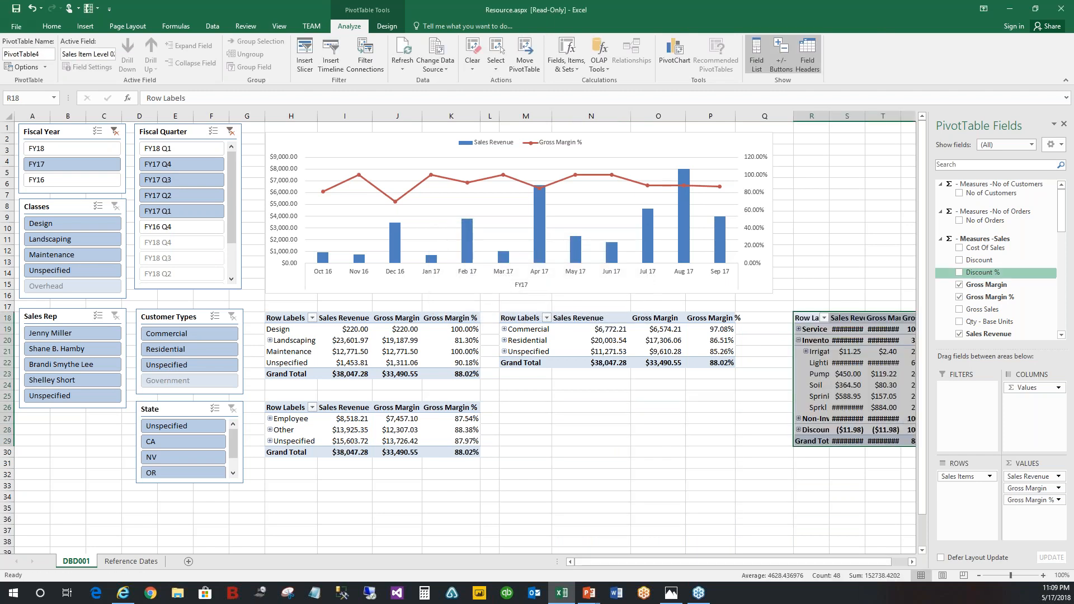
{"action": "left_click", "coordinate": [1064, 125]}
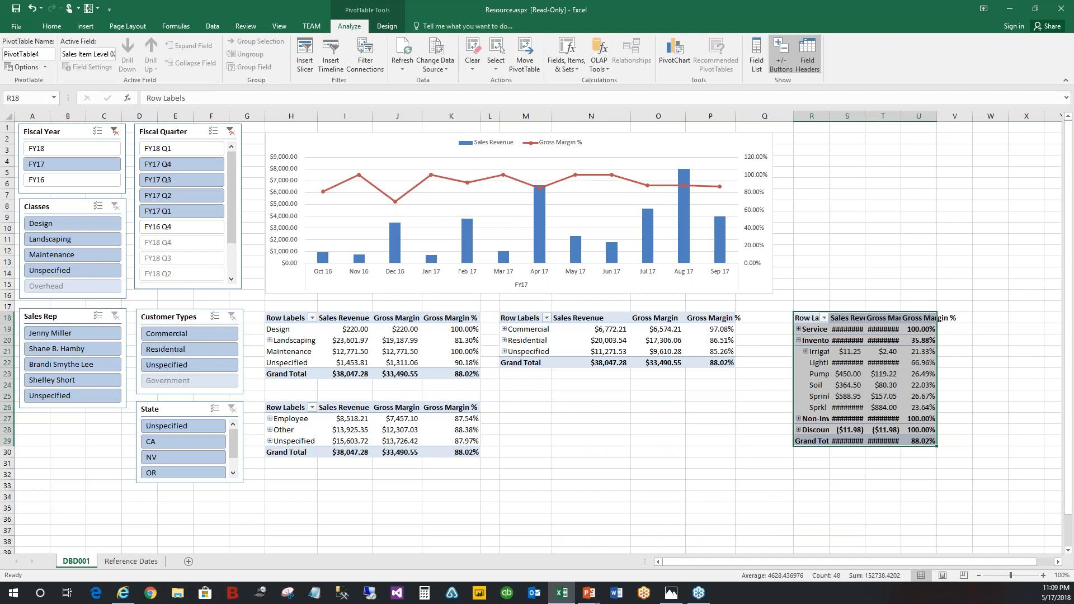
{"action": "double_click", "coordinate": [831, 118]}
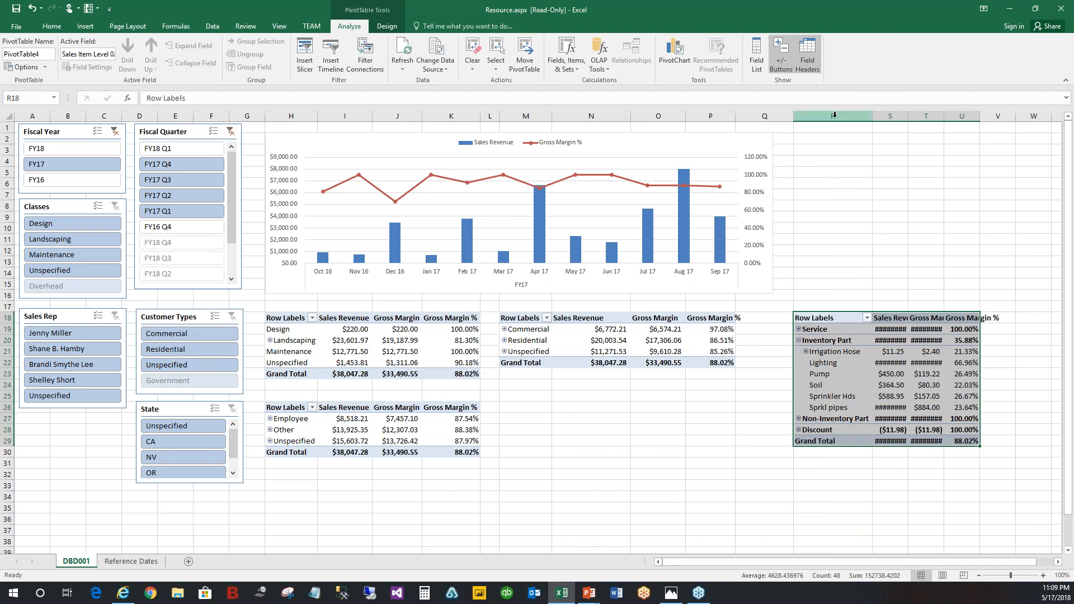
Widen the PivotChart to the far edge of column V and autofit columns S and T to show their amounts
{"action": "left_click", "coordinate": [703, 145]}
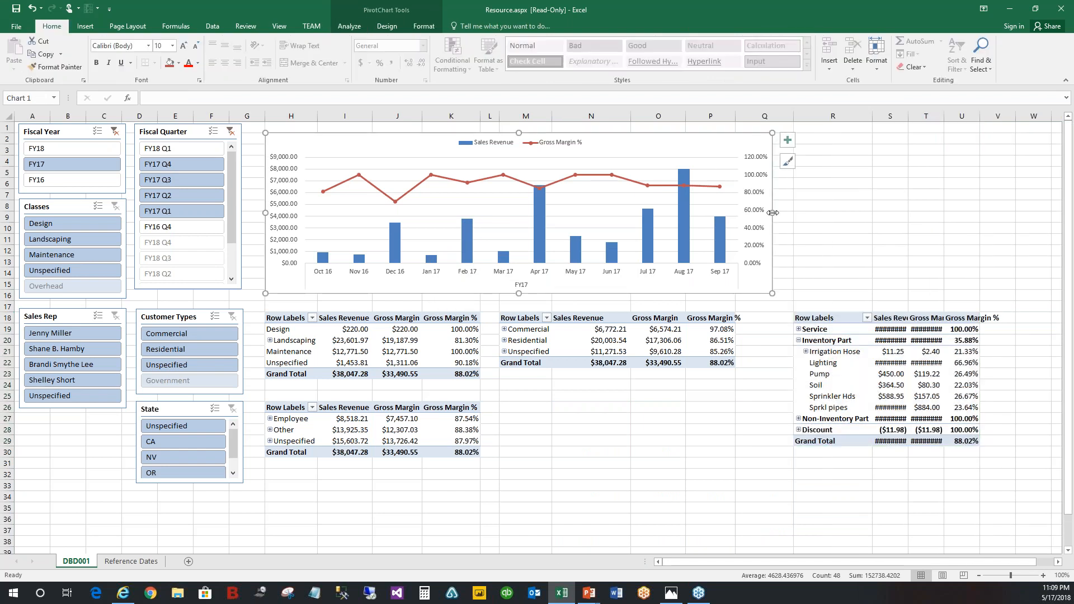
{"action": "left_click_drag", "start_coordinate": [845, 218], "coordinate": [1017, 213]}
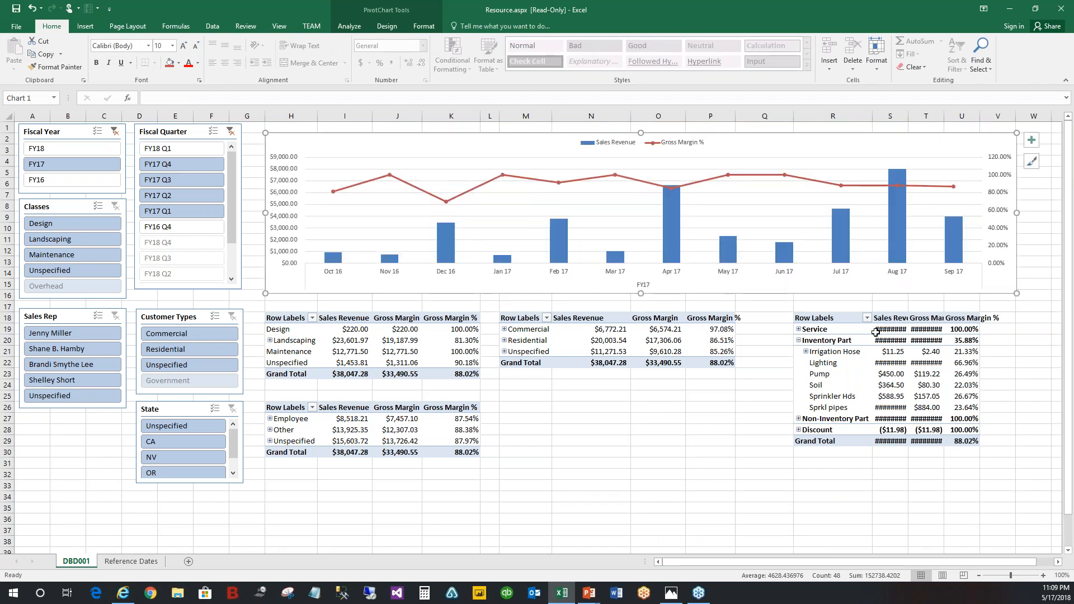
{"action": "double_click", "coordinate": [907, 115]}
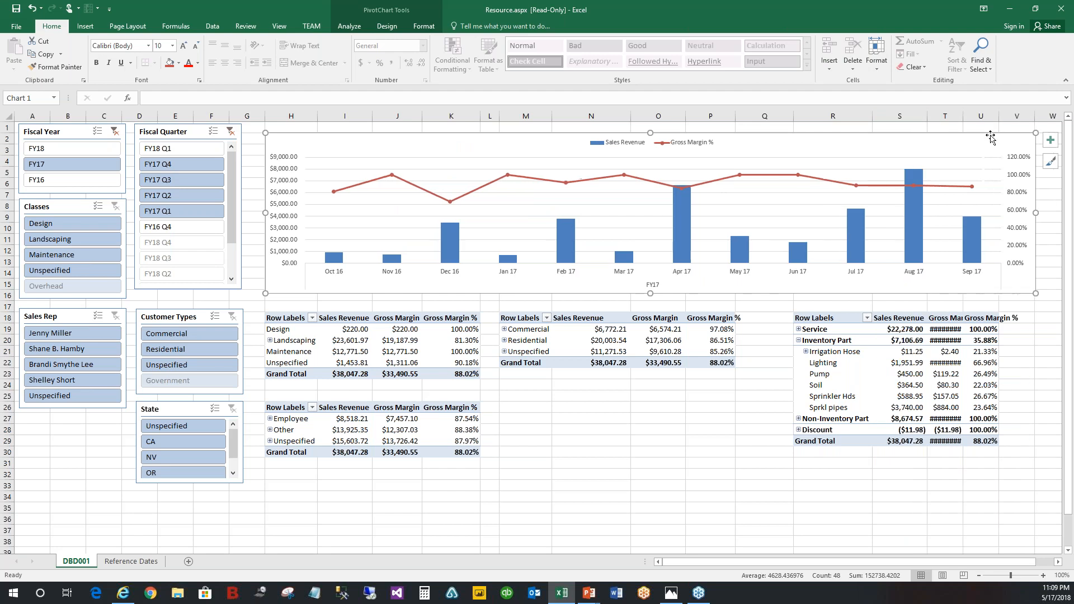
{"action": "double_click", "coordinate": [963, 115]}
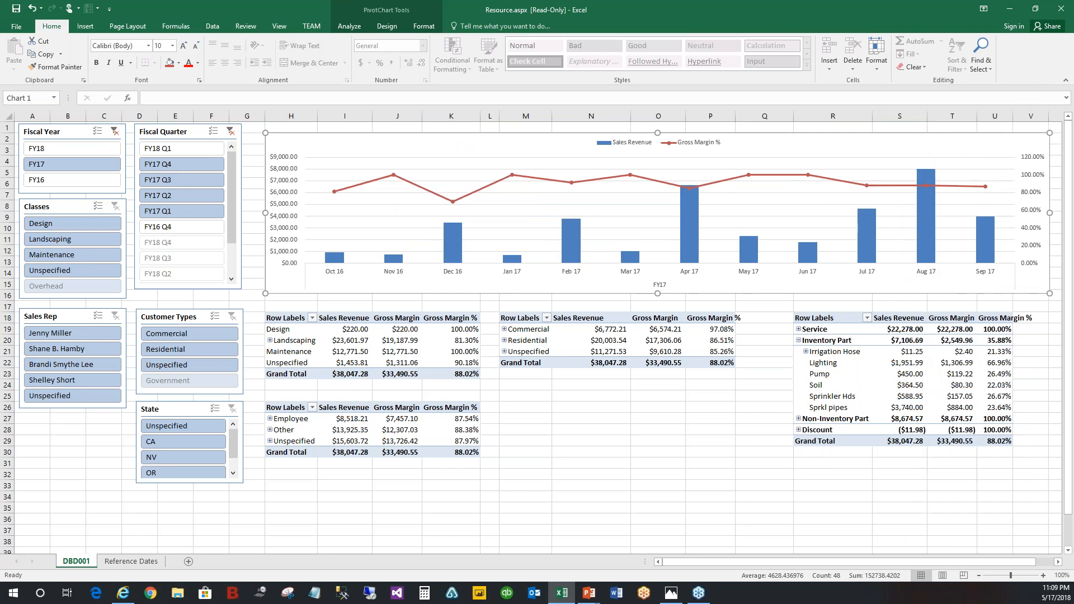
Autofit columns P and U, and center the value headings in N18:P18, I18:K18 and I26:K26
{"action": "double_click", "coordinate": [1013, 115]}
{"action": "double_click", "coordinate": [738, 115]}
{"action": "left_click_drag", "start_coordinate": [571, 318], "coordinate": [697, 319]}
{"action": "left_click", "coordinate": [224, 64]}
{"action": "left_click_drag", "start_coordinate": [344, 318], "coordinate": [459, 319]}
{"action": "left_click", "coordinate": [225, 63]}
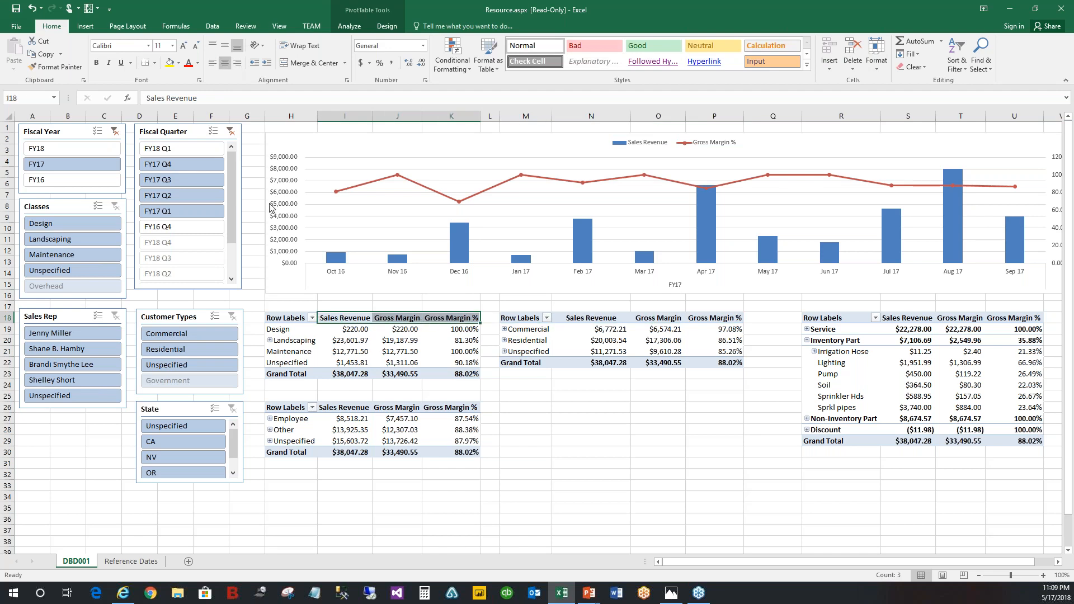
{"action": "left_click_drag", "start_coordinate": [341, 408], "coordinate": [445, 407]}
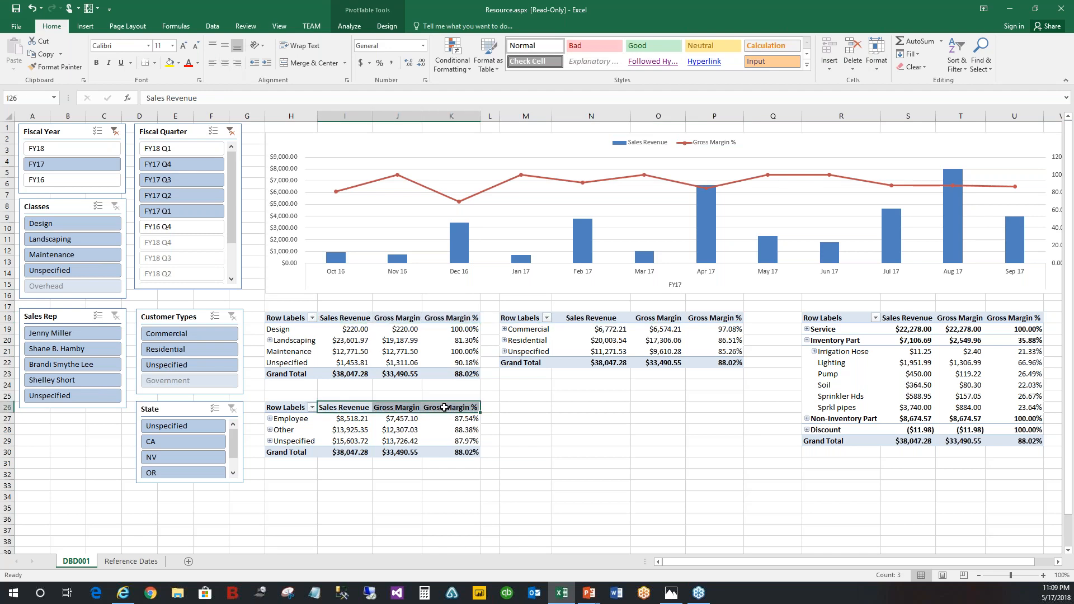
{"action": "left_click", "coordinate": [224, 62]}
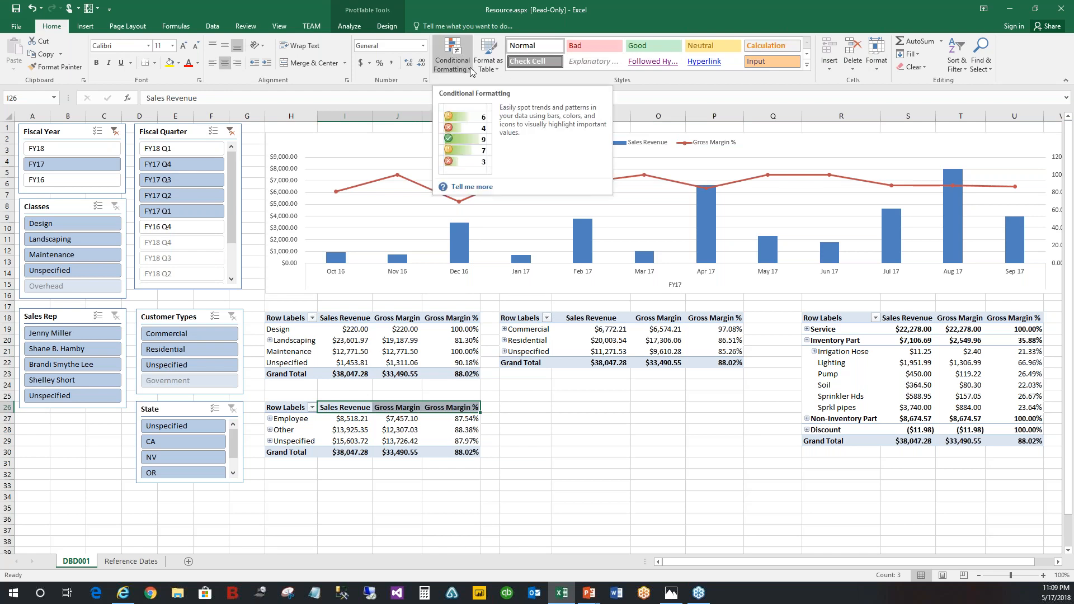
Try to apply green gradient-fill data bars to the headings in I26:K26
{"action": "left_click", "coordinate": [471, 70]}
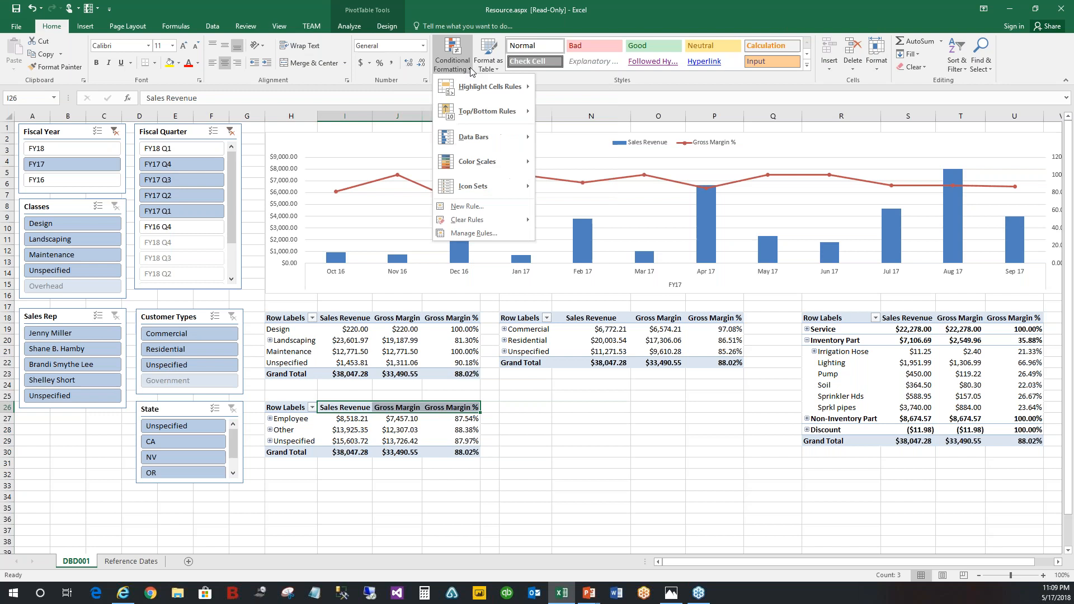
{"action": "mouse_move", "coordinate": [477, 144]}
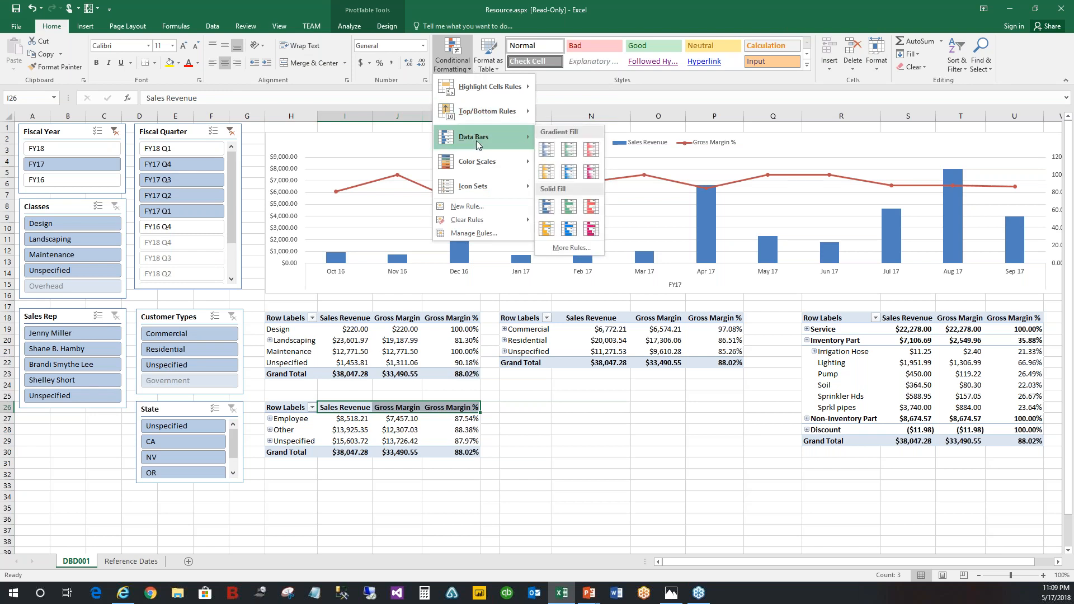
{"action": "left_click", "coordinate": [570, 150]}
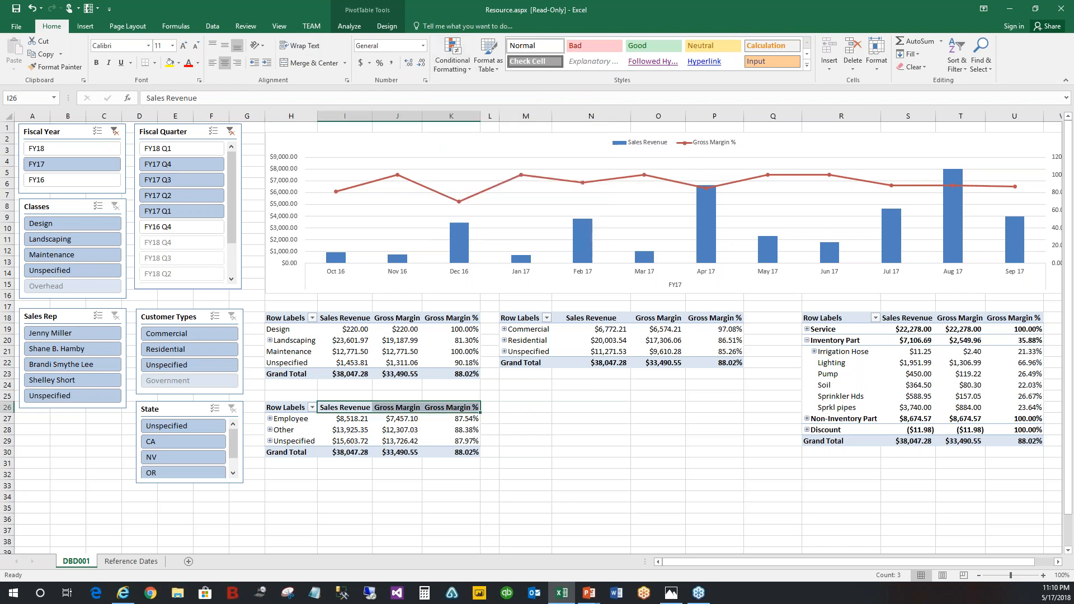
{"action": "left_click", "coordinate": [343, 421]}
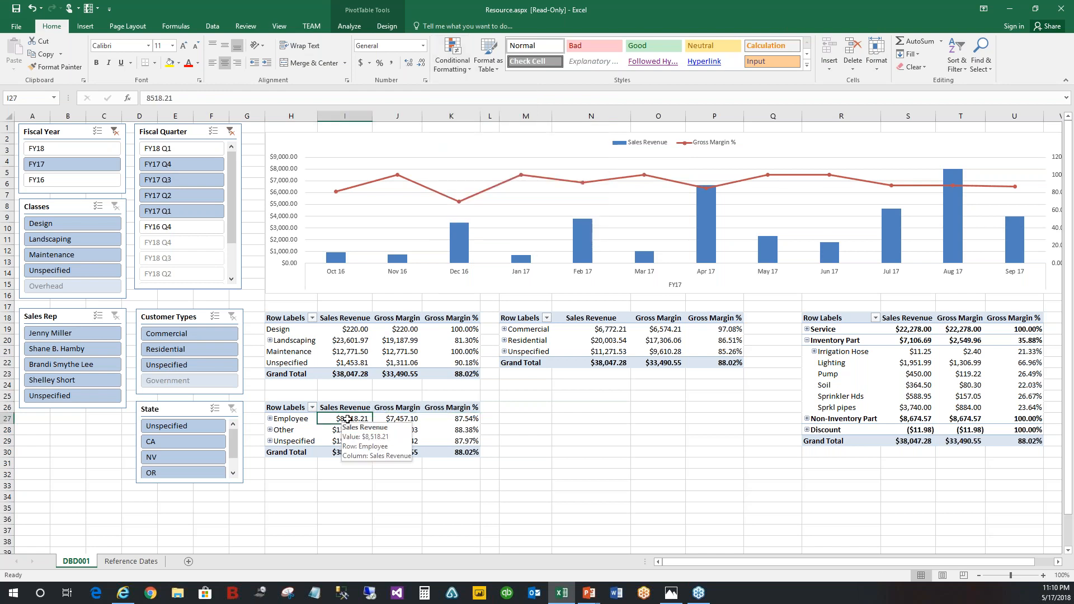
Apply green gradient-fill data bars from I19:K19 and extend the rule to all cells showing "Sales Revenue" values for "Class Level 02"
{"action": "left_click_drag", "start_coordinate": [348, 329], "coordinate": [456, 330]}
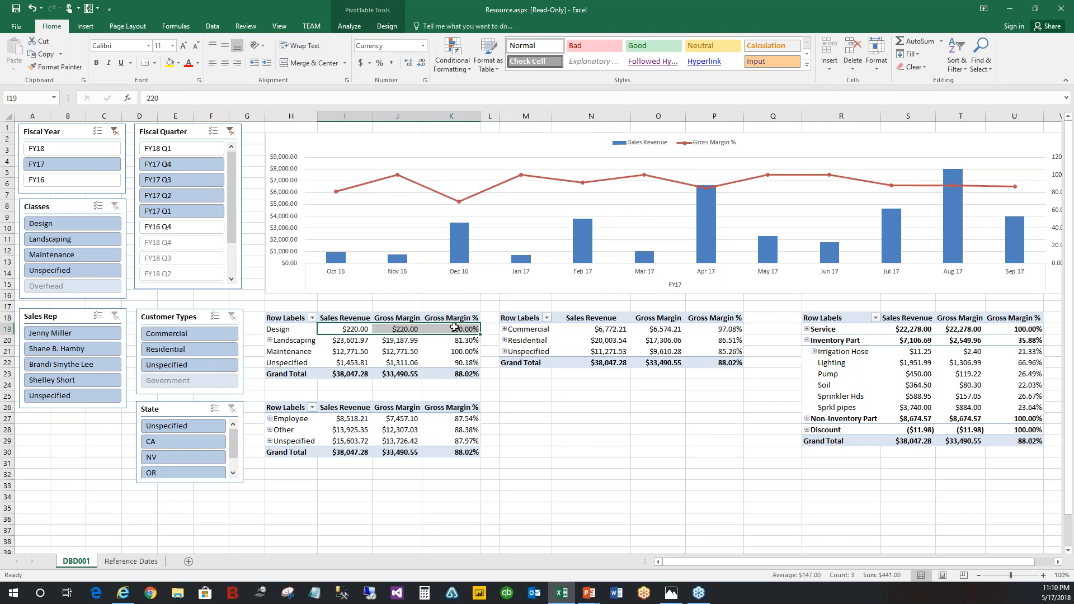
{"action": "left_click", "coordinate": [470, 69]}
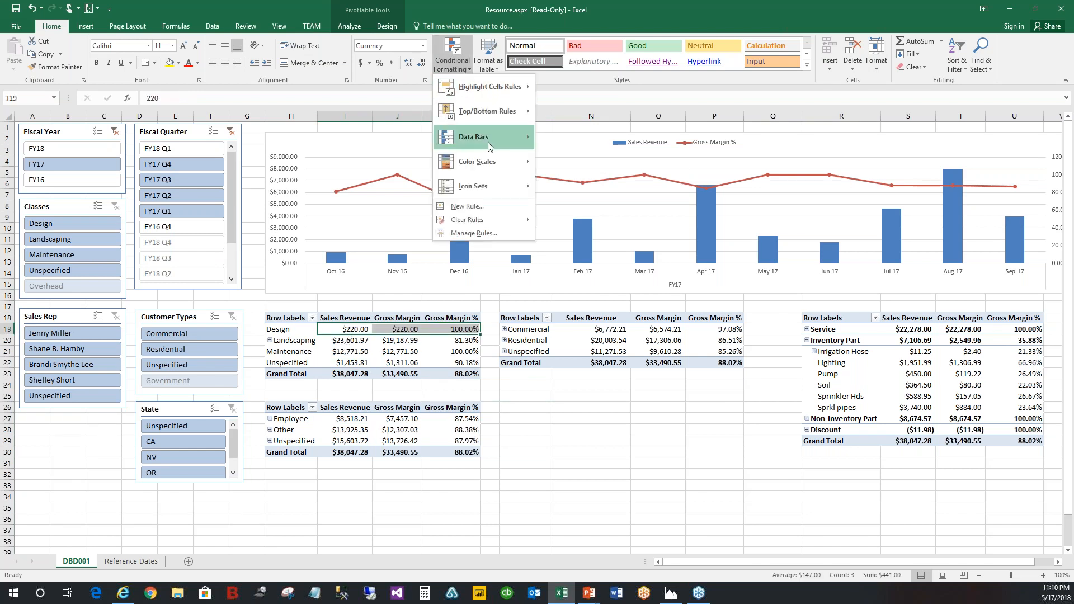
{"action": "left_click", "coordinate": [572, 153]}
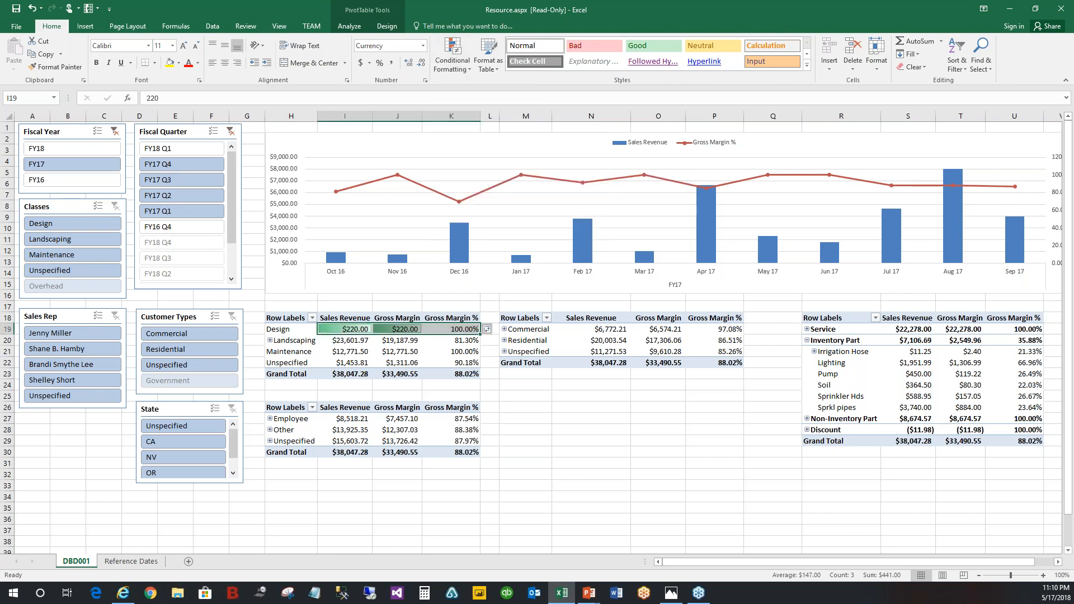
{"action": "left_click", "coordinate": [497, 331]}
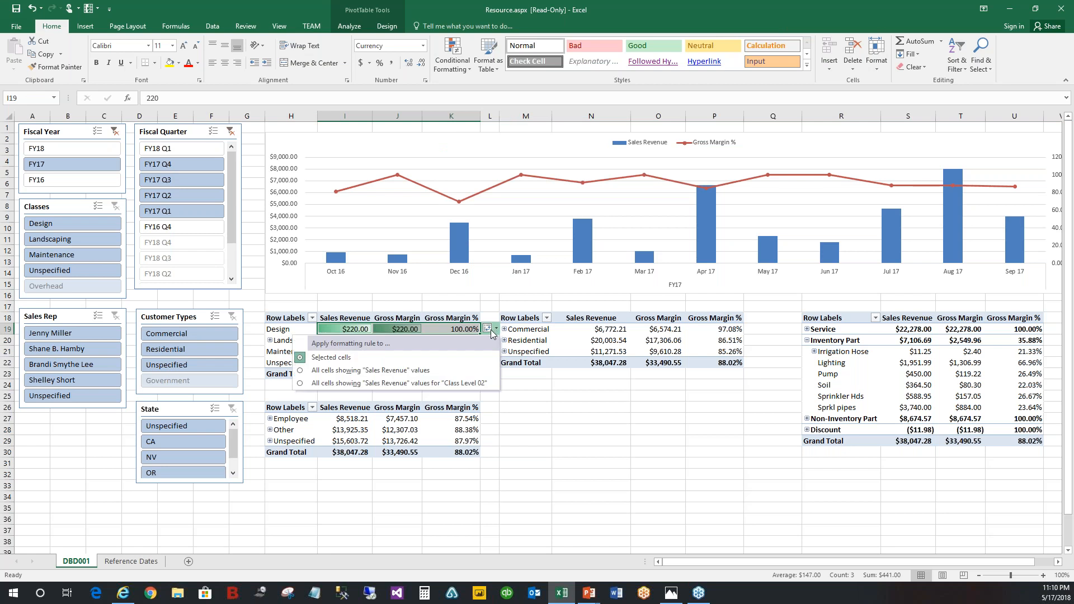
{"action": "left_click", "coordinate": [453, 381]}
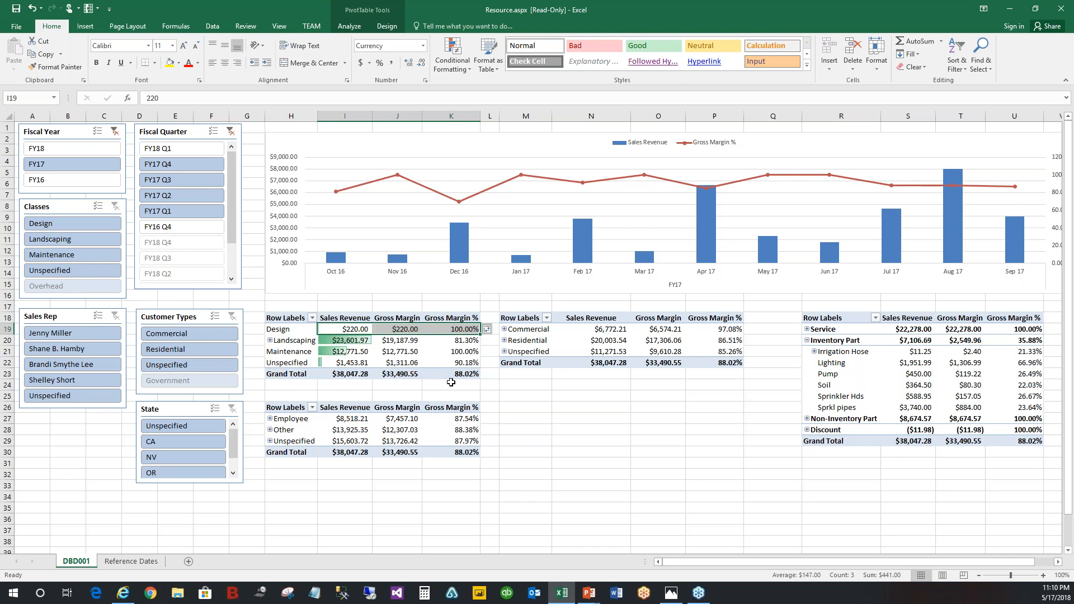
{"action": "left_click", "coordinate": [565, 422]}
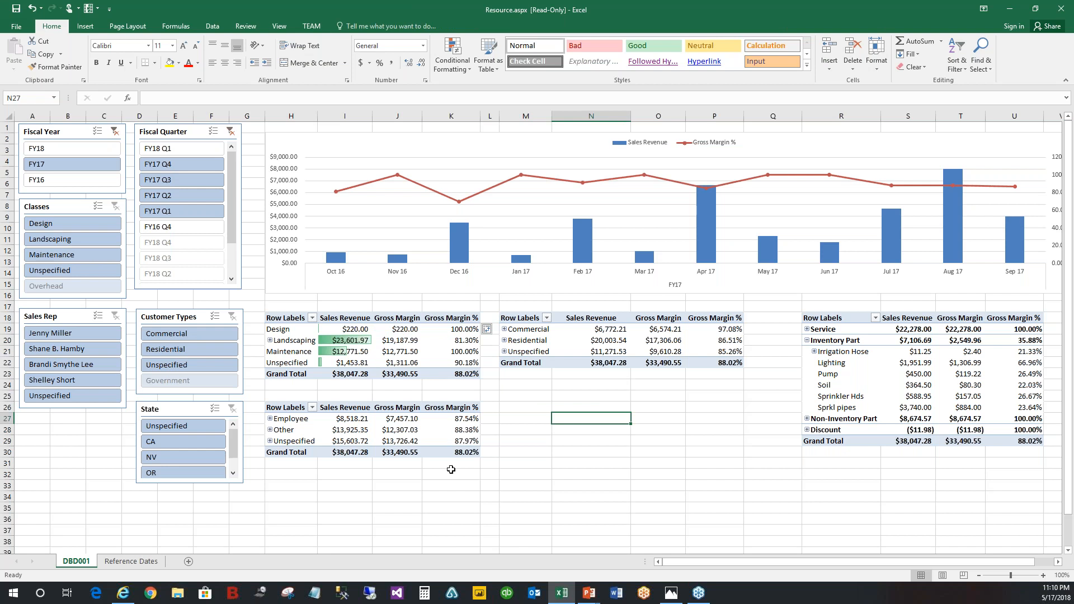
Narrow the empty column G slightly and extend the PivotChart's upper edge to the top of the sheet
{"action": "left_click_drag", "start_coordinate": [266, 121], "coordinate": [256, 121]}
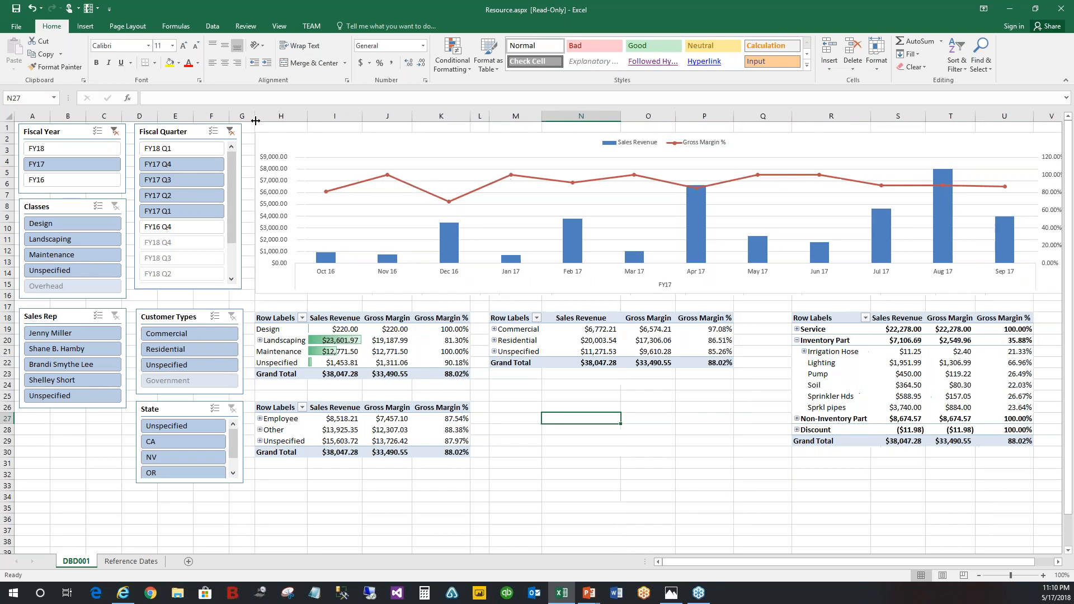
{"action": "left_click", "coordinate": [491, 136]}
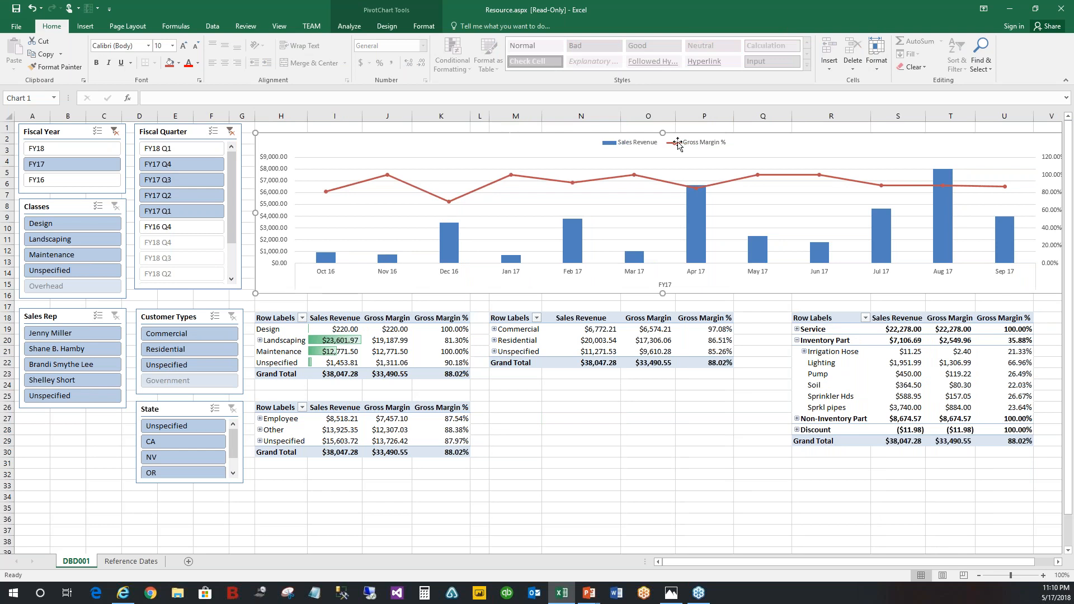
{"action": "left_click_drag", "start_coordinate": [664, 132], "coordinate": [663, 126]}
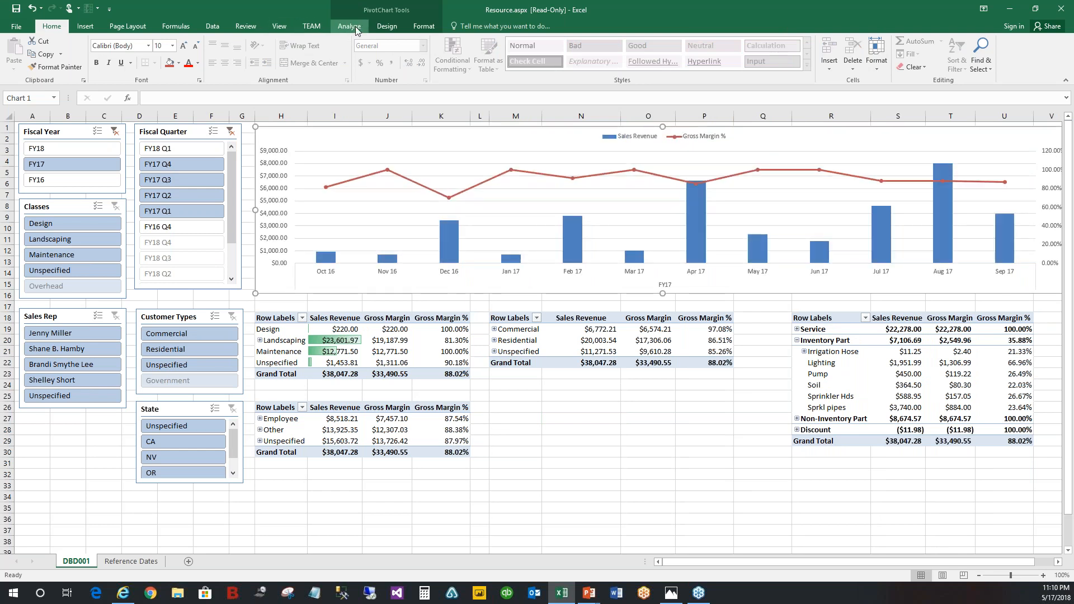
Apply the chart style with the dark gray background to the PivotChart and deselect the chart
{"action": "left_click", "coordinate": [419, 28]}
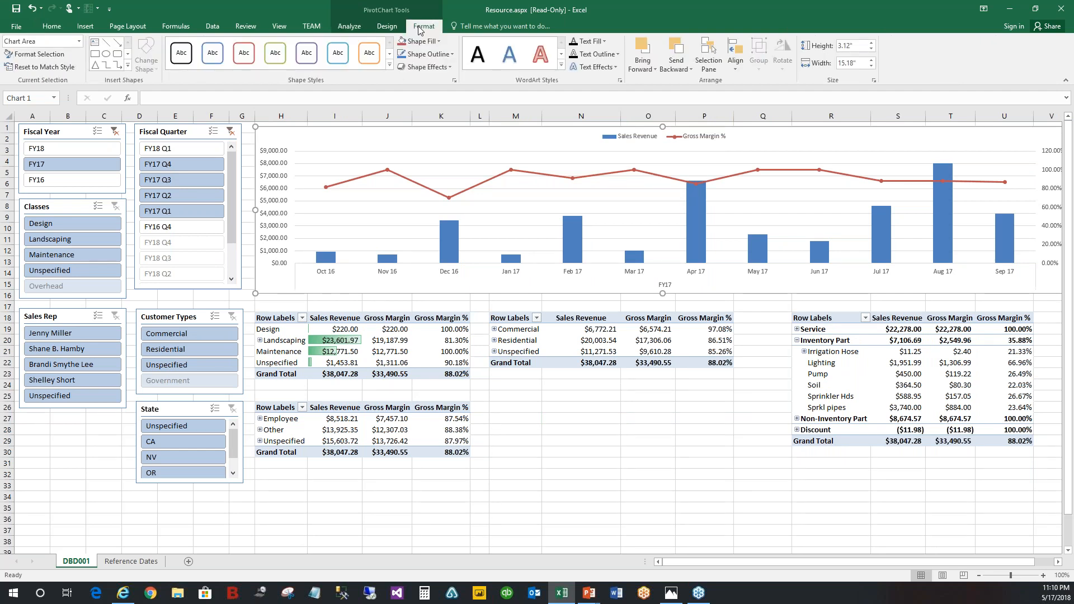
{"action": "left_click", "coordinate": [385, 28]}
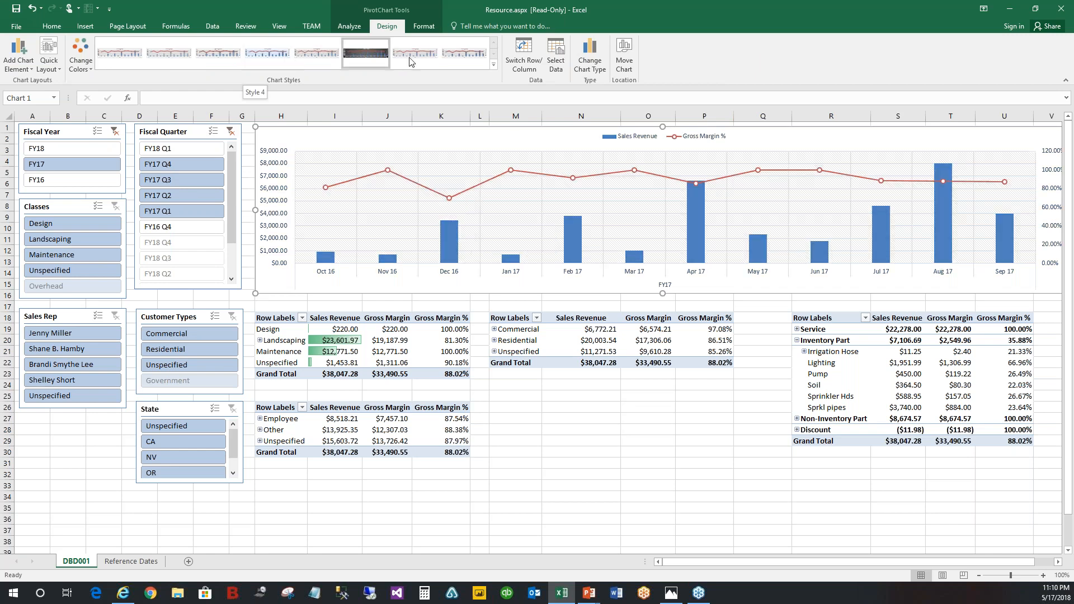
{"action": "left_click", "coordinate": [380, 59]}
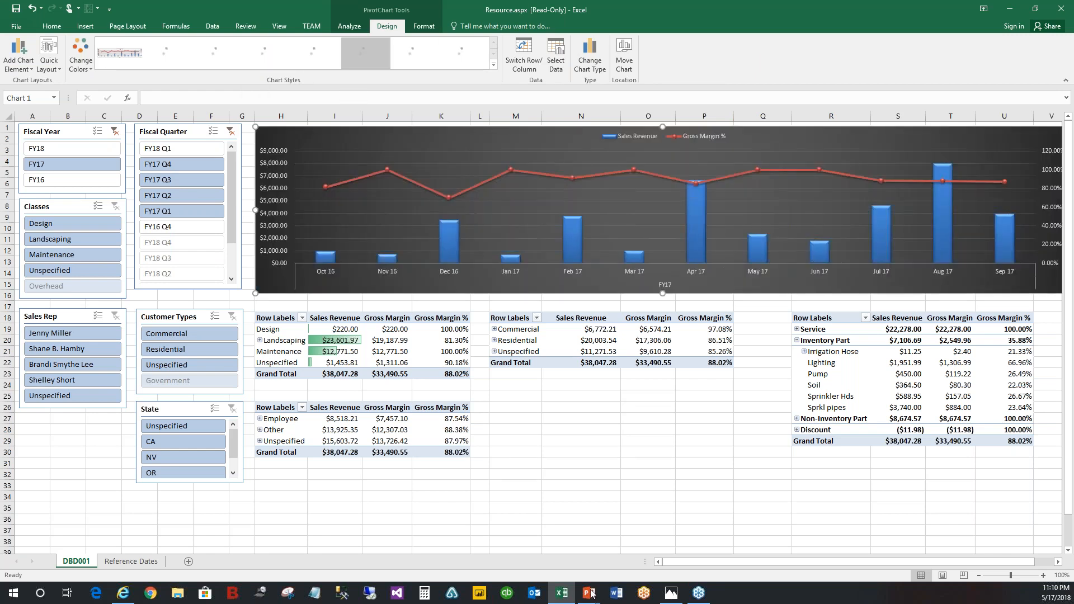
{"action": "left_click", "coordinate": [625, 478]}
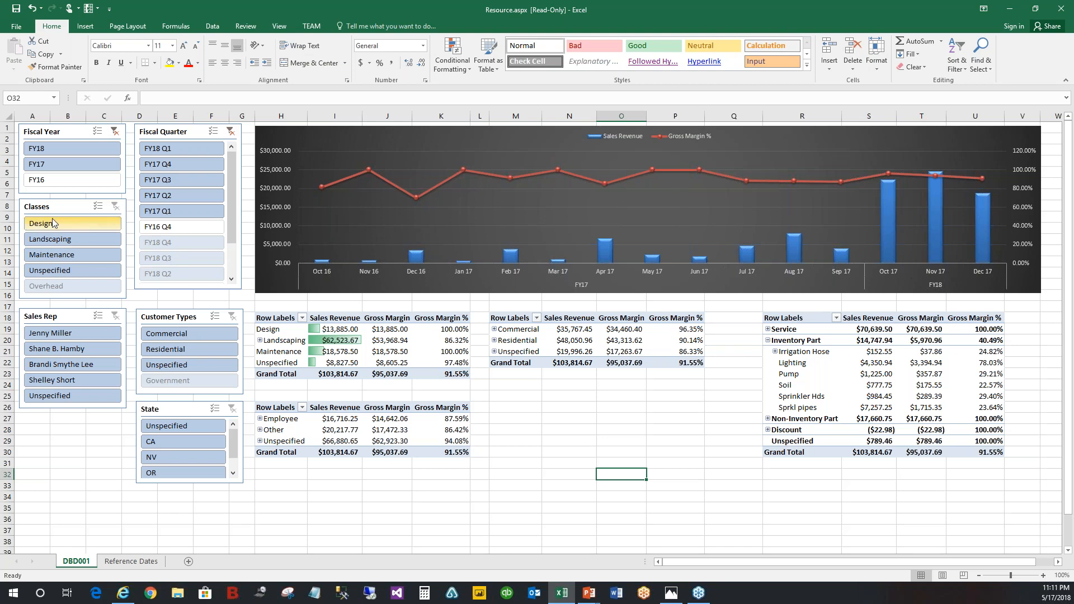
Filter the dashboard to the Design class and expand Commercial in the customer type PivotTable
{"action": "left_click", "coordinate": [76, 226]}
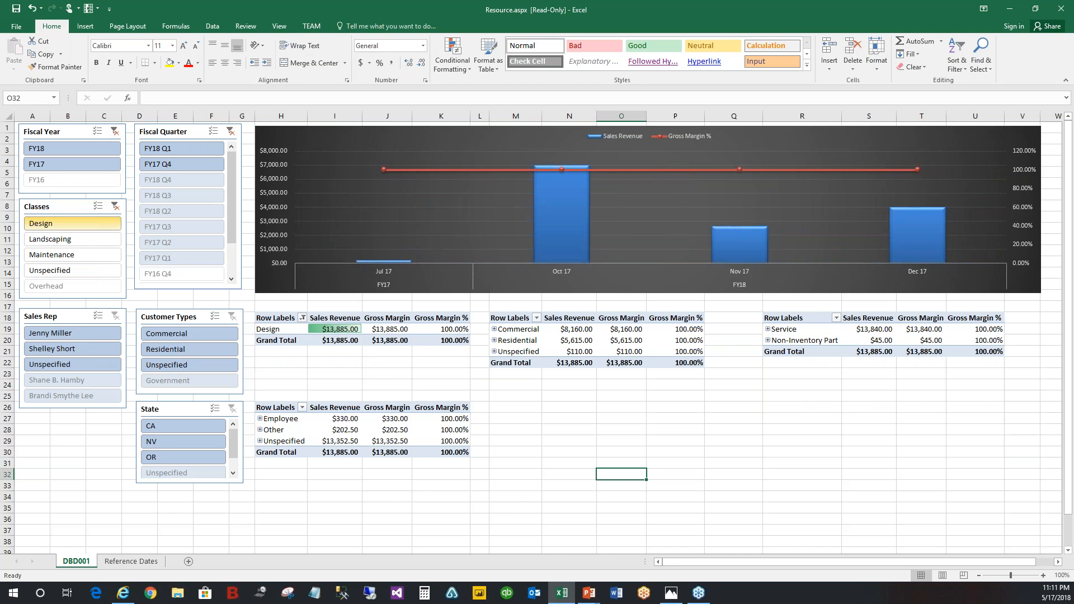
{"action": "left_click", "coordinate": [495, 330]}
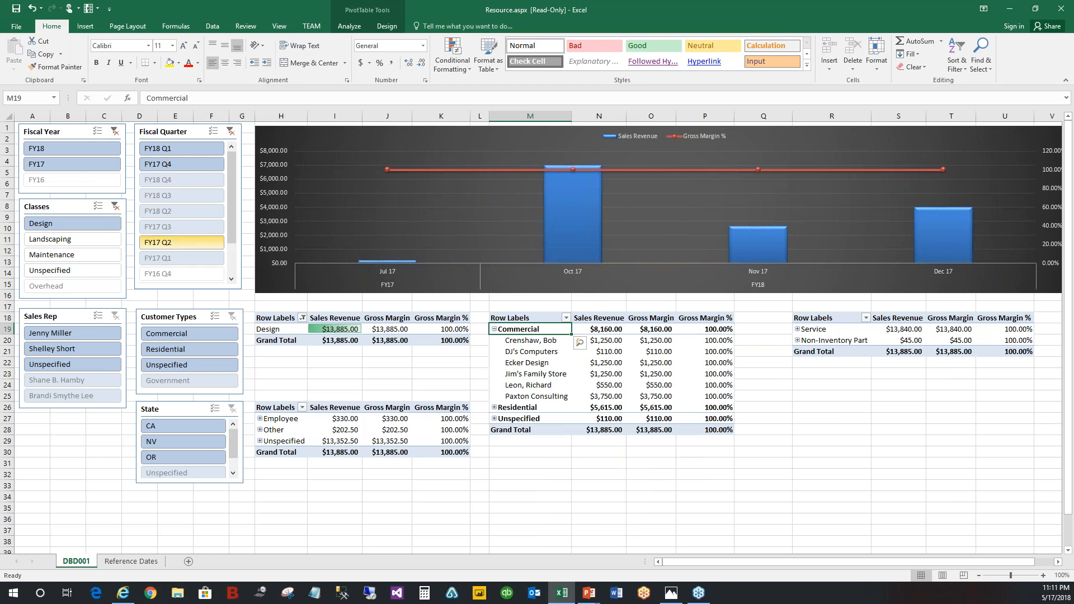
Add Landscaping to the Classes selection and narrow the empty column Q to about a third of its width
{"action": "left_click", "coordinate": [98, 243], "text": "ctrl"}
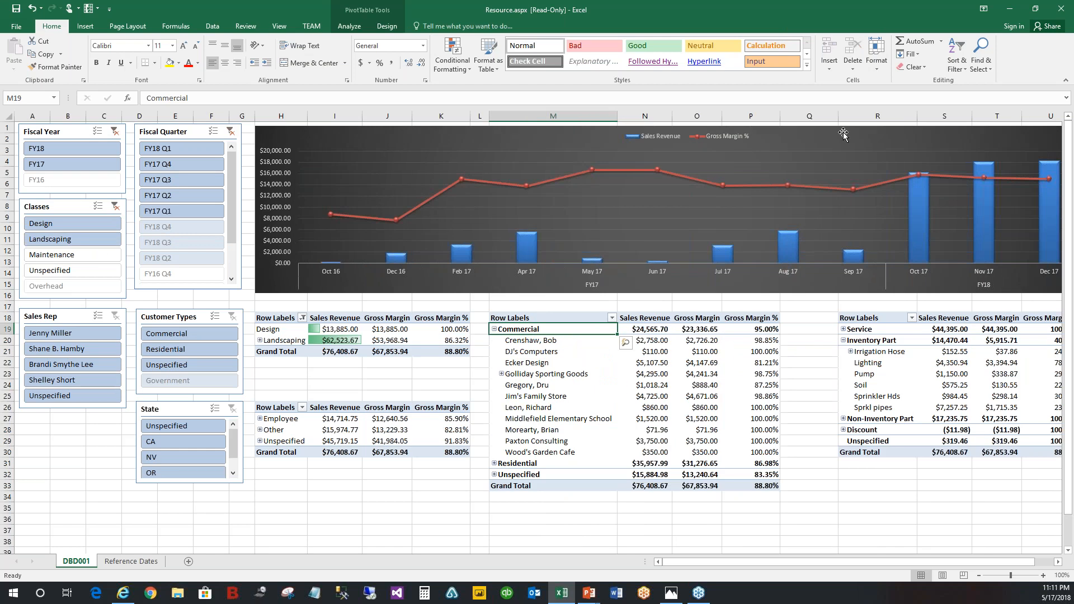
{"action": "left_click_drag", "start_coordinate": [838, 115], "coordinate": [803, 114]}
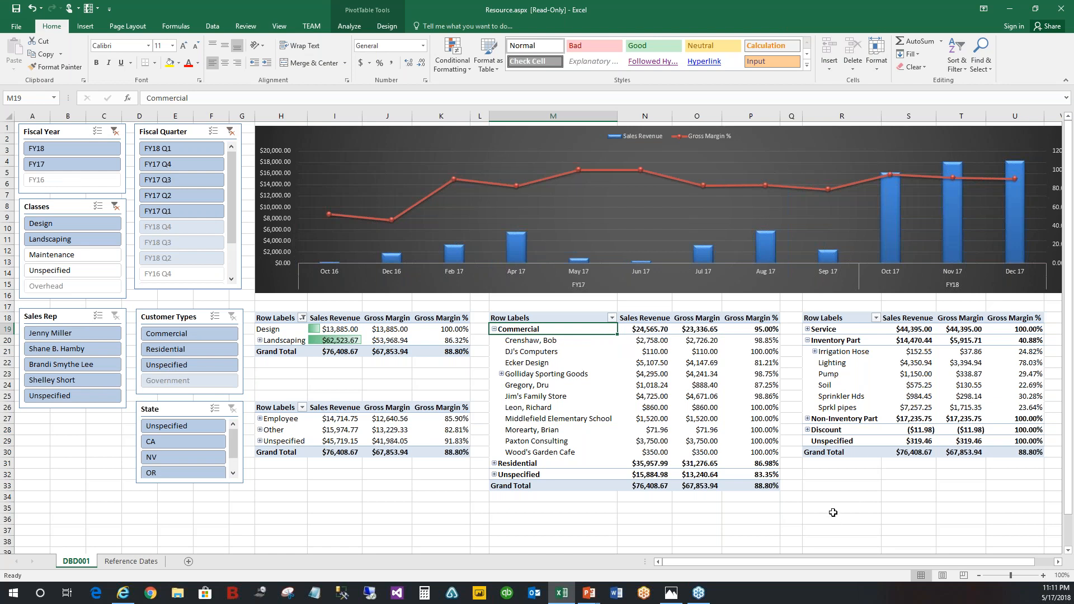
Save the workbook as Sales Dashboard in Excel Workbook format in the Demo Custom Reports folder
{"action": "left_click", "coordinate": [25, 28]}
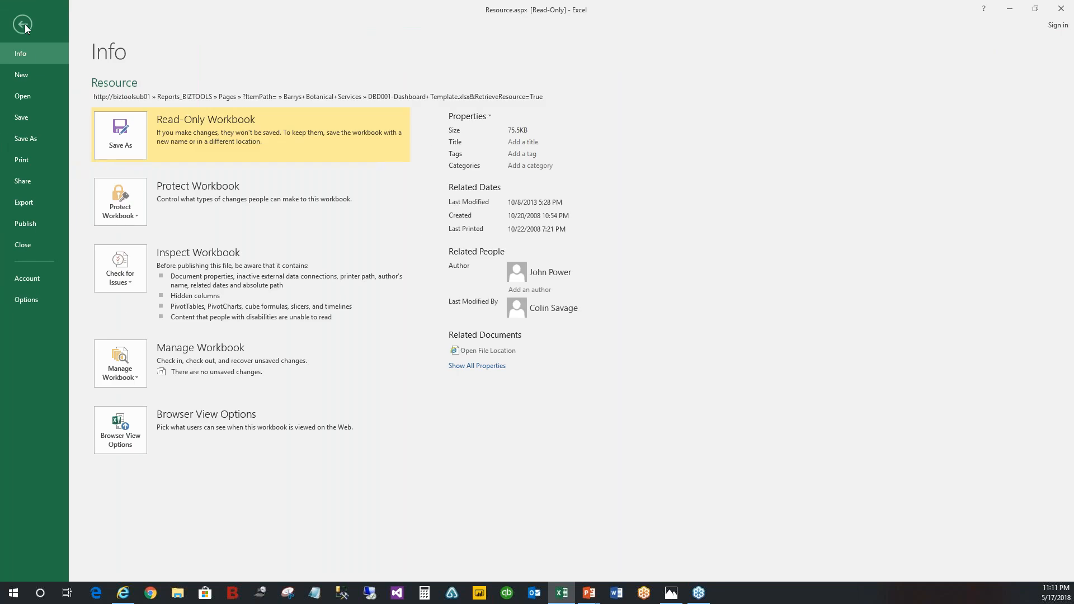
{"action": "left_click", "coordinate": [32, 140]}
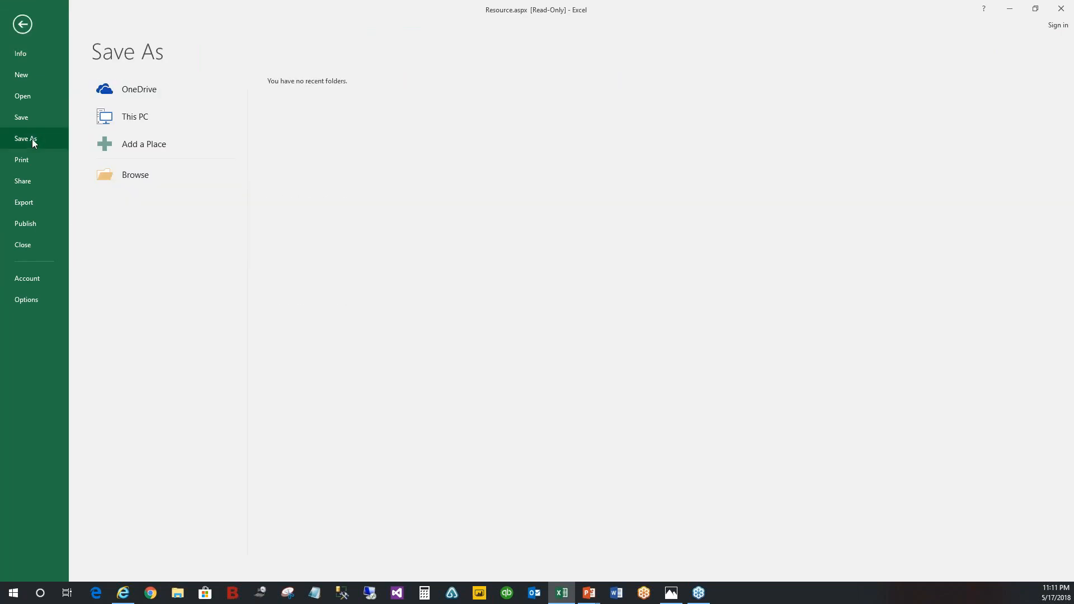
{"action": "left_click", "coordinate": [157, 176]}
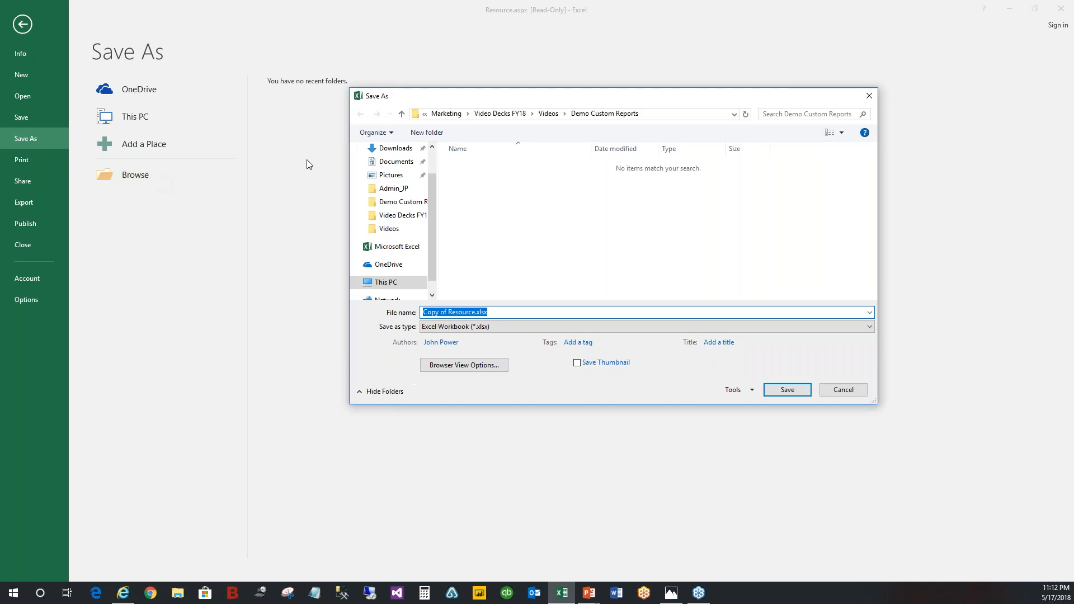
{"action": "left_click", "coordinate": [406, 204]}
{"action": "left_click", "coordinate": [504, 313]}
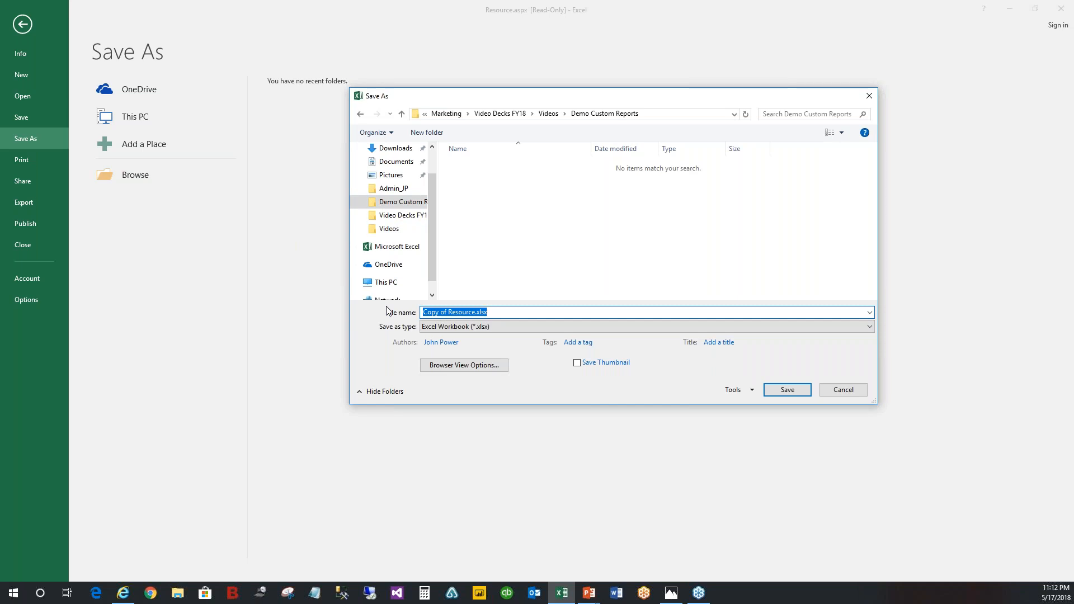
{"action": "type", "text": "Sales Dashboard"}
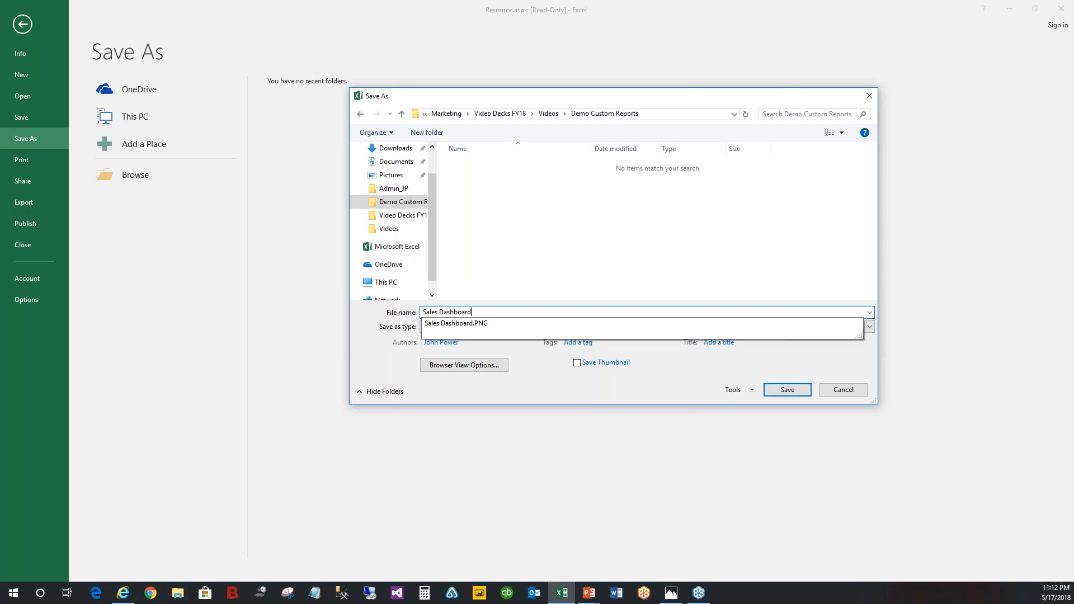
{"action": "left_click", "coordinate": [788, 390]}
{"action": "left_click", "coordinate": [788, 390]}
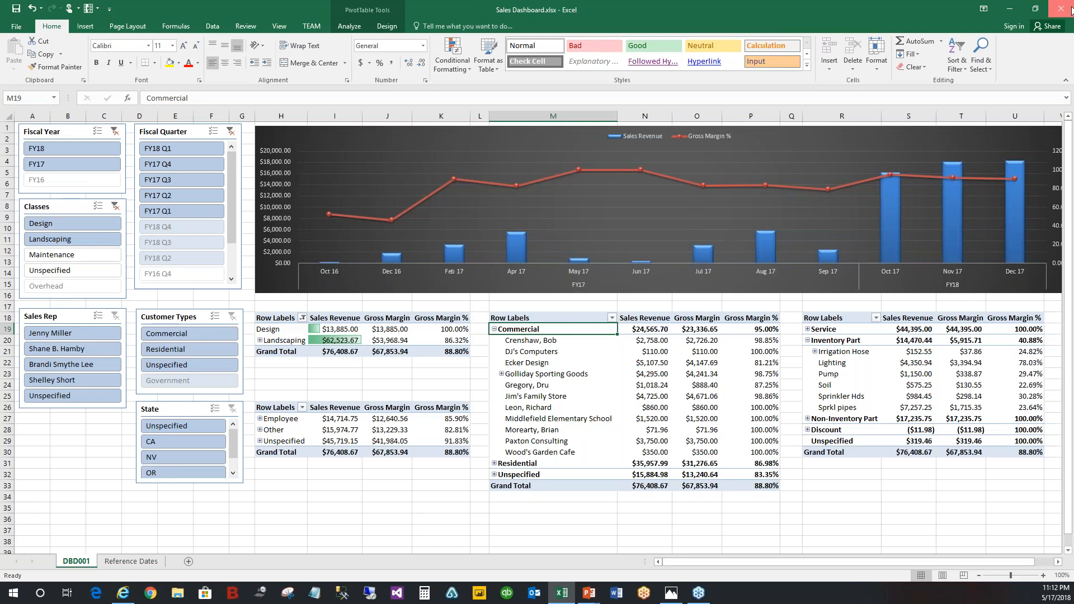
Close the workbook and open the .My Custom Reports folder of Barrys Botanical Services in the browser's report manager
{"action": "left_click", "coordinate": [1071, 8]}
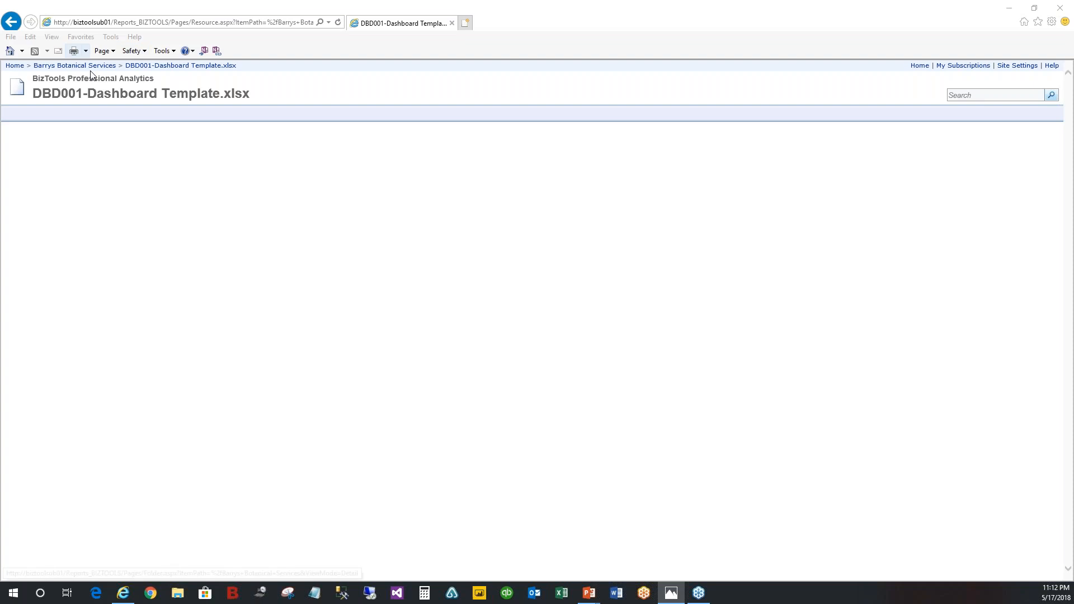
{"action": "left_click", "coordinate": [75, 65]}
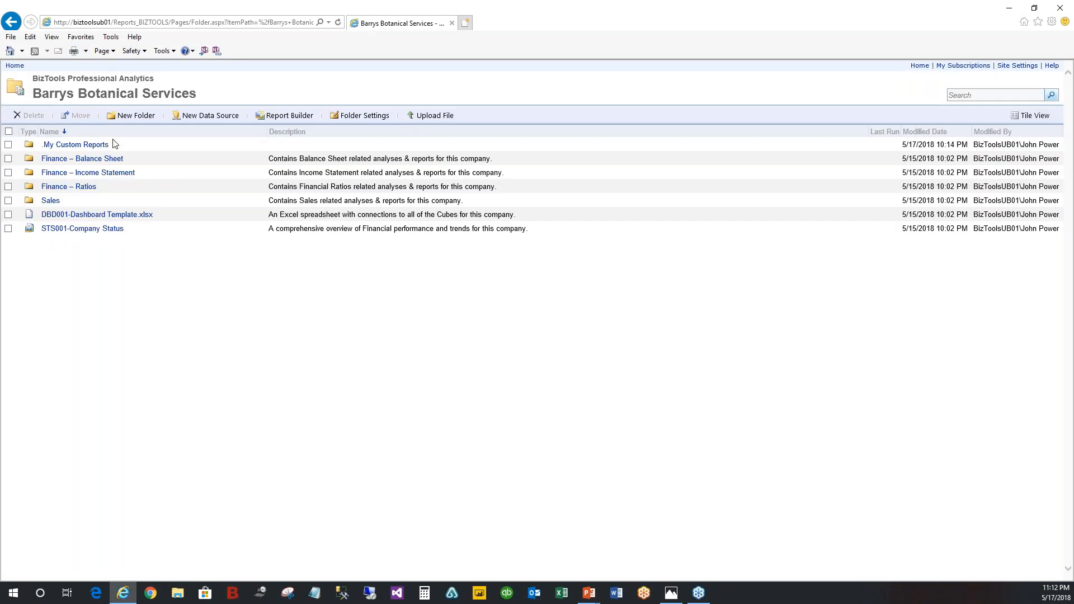
{"action": "left_click", "coordinate": [86, 145]}
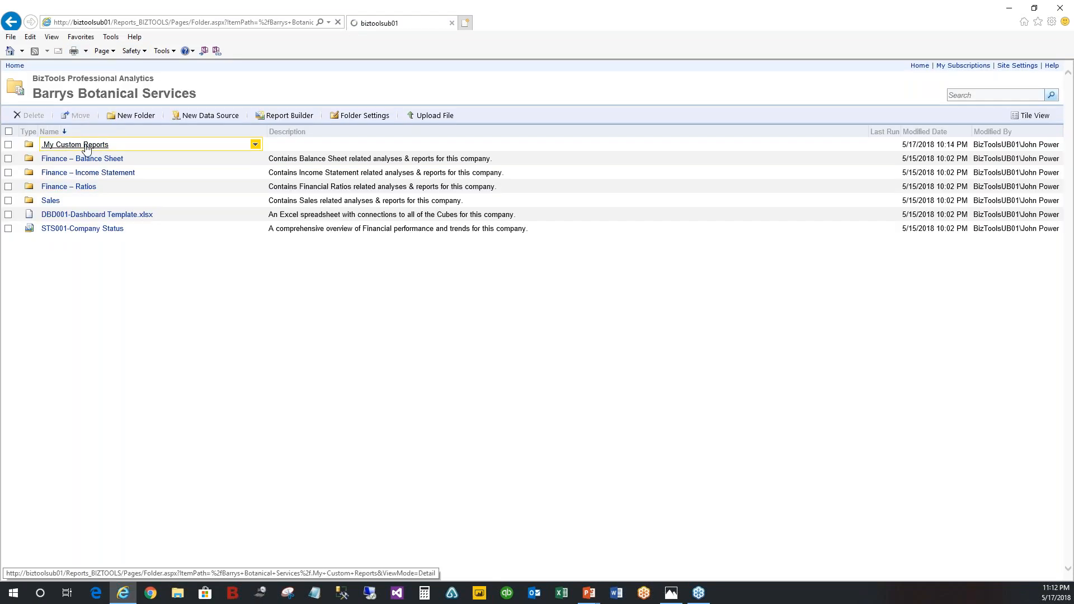
Upload Sales Dashboard.xlsx from the Demo Custom Reports folder into .My Custom Reports, keeping its file name and leaving overwriting off
{"action": "left_click", "coordinate": [452, 117]}
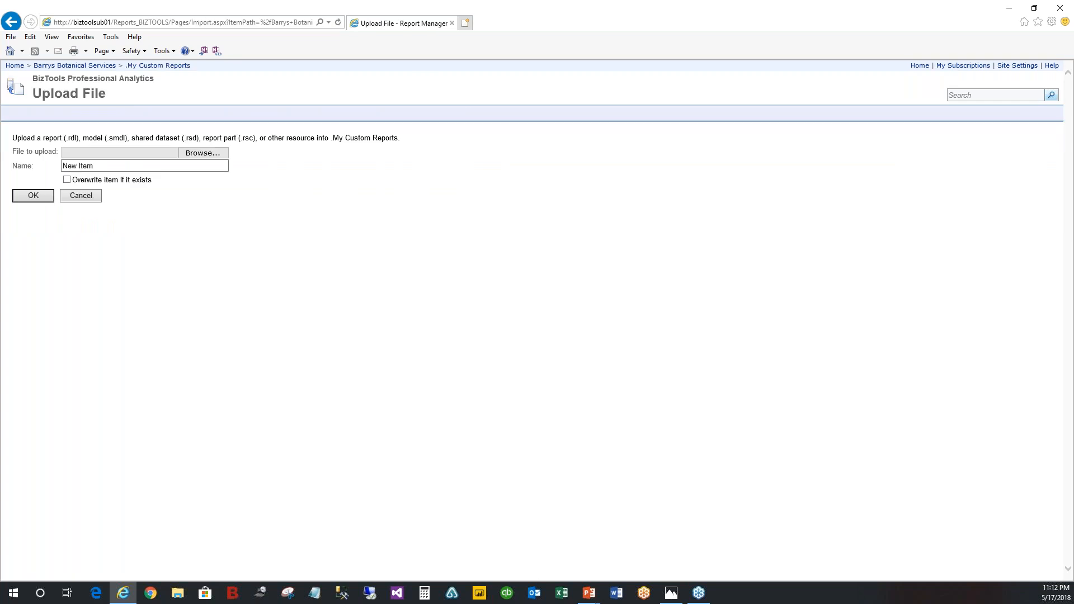
{"action": "left_click", "coordinate": [201, 153]}
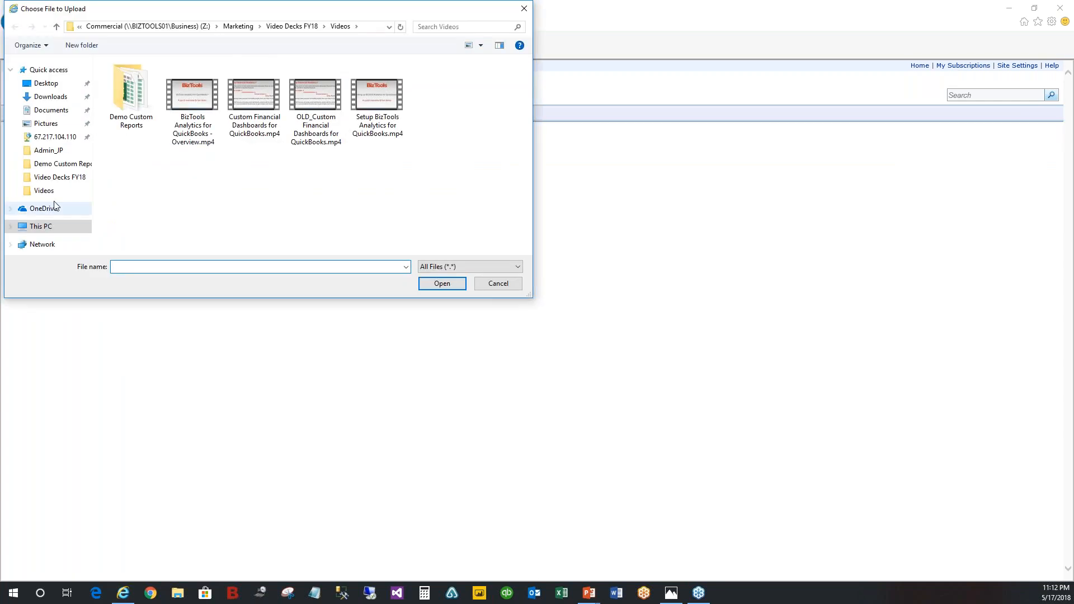
{"action": "left_click", "coordinate": [56, 163]}
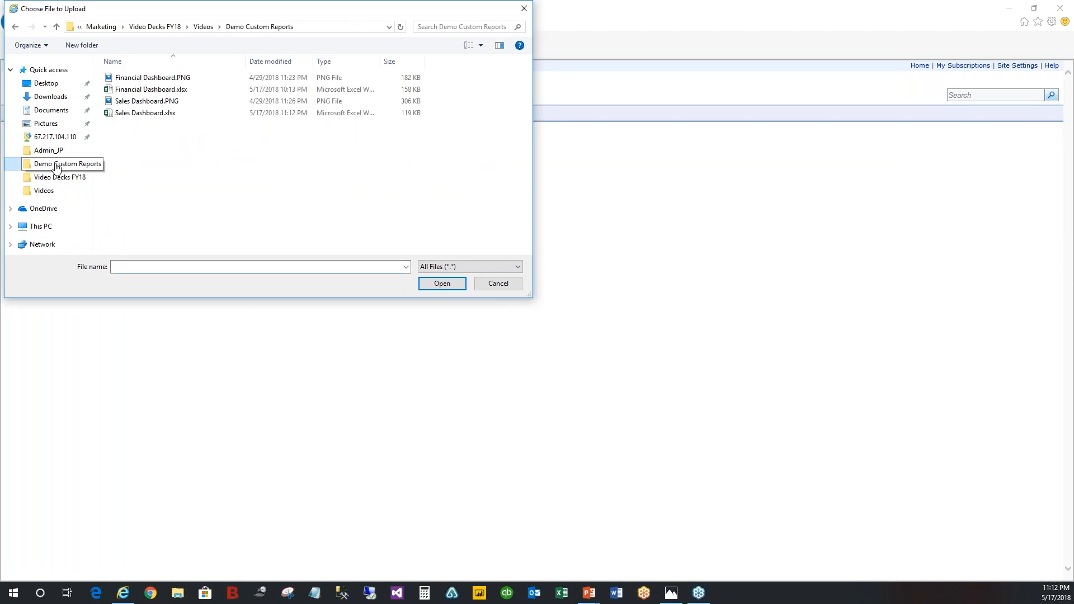
{"action": "left_click", "coordinate": [150, 113]}
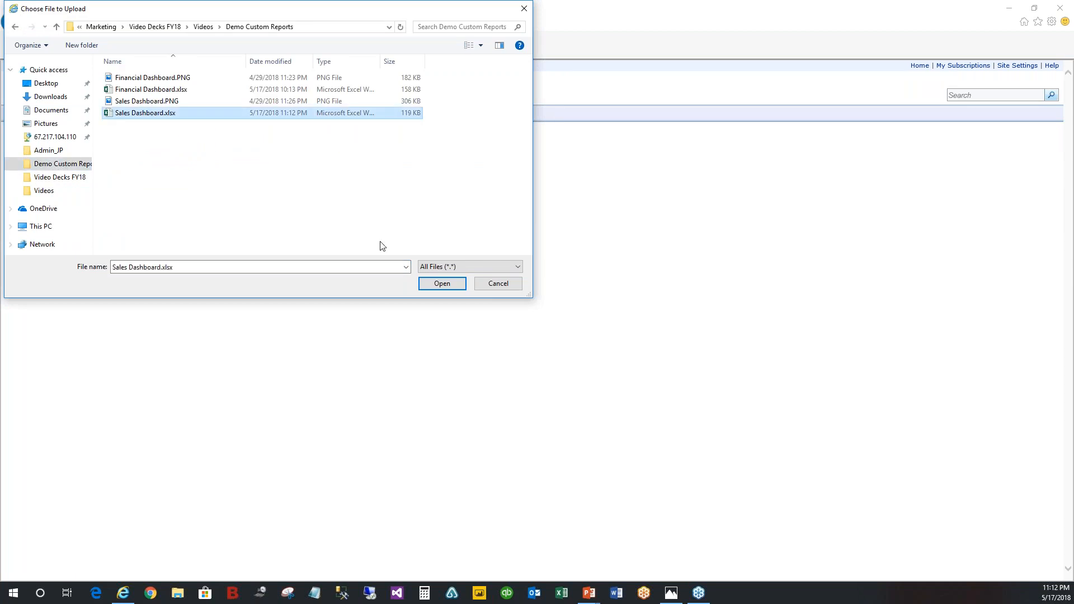
{"action": "left_click", "coordinate": [442, 284]}
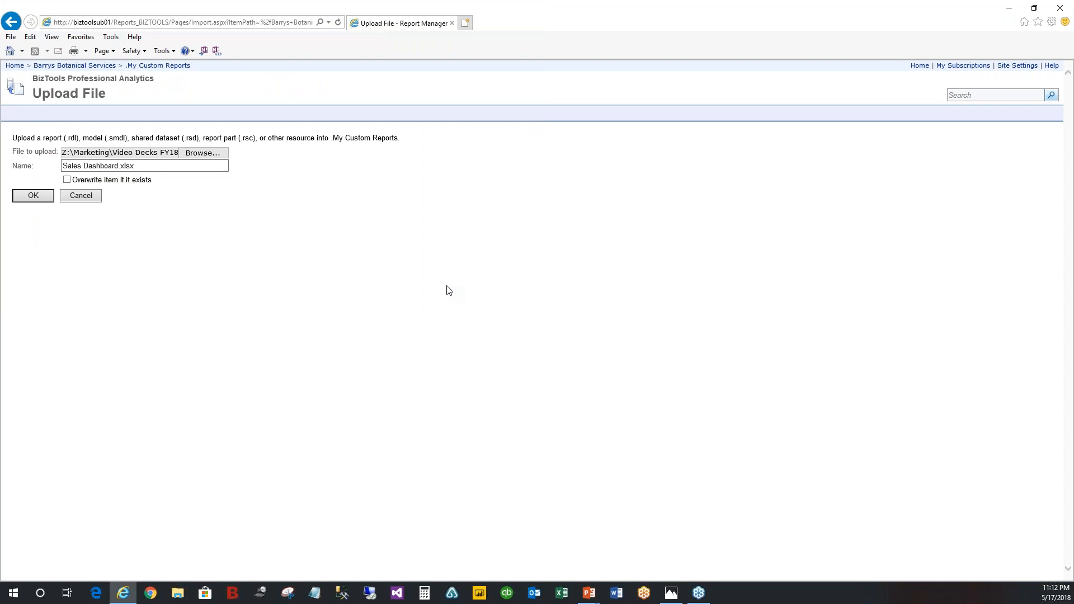
{"action": "left_click", "coordinate": [35, 195]}
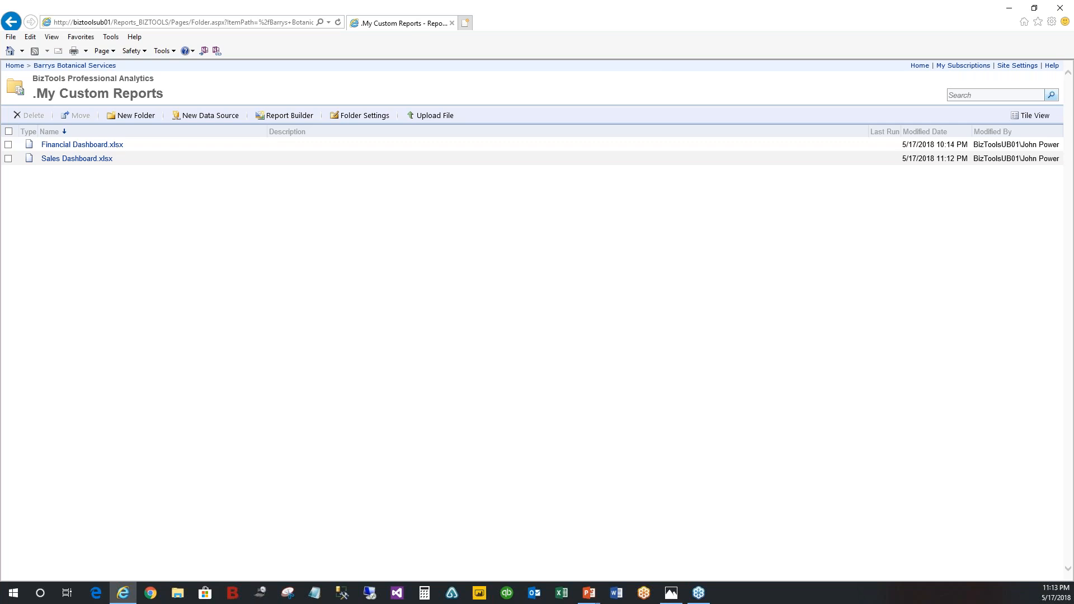
Switch to the running PowerPoint slide show with the Live Demo slide
{"action": "key", "text": "alt+Tab"}
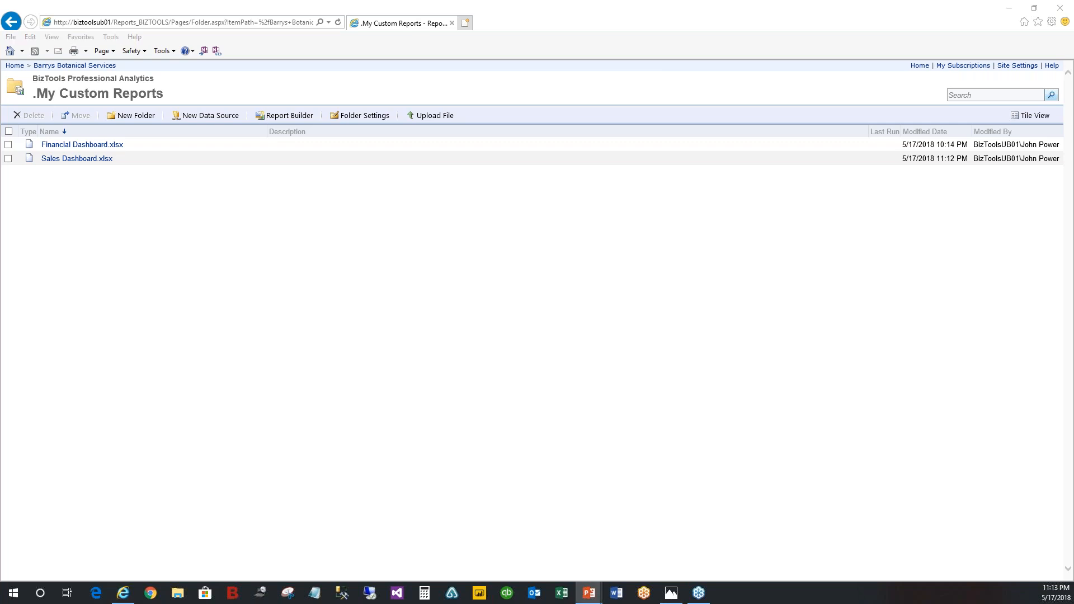
{"action": "key", "text": "alt+Tab"}
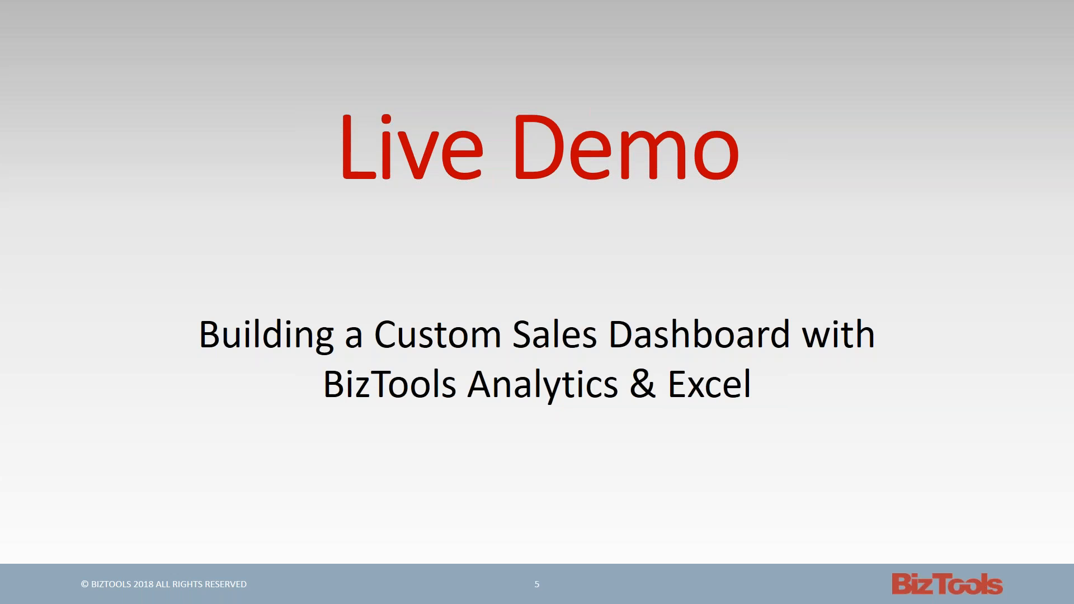